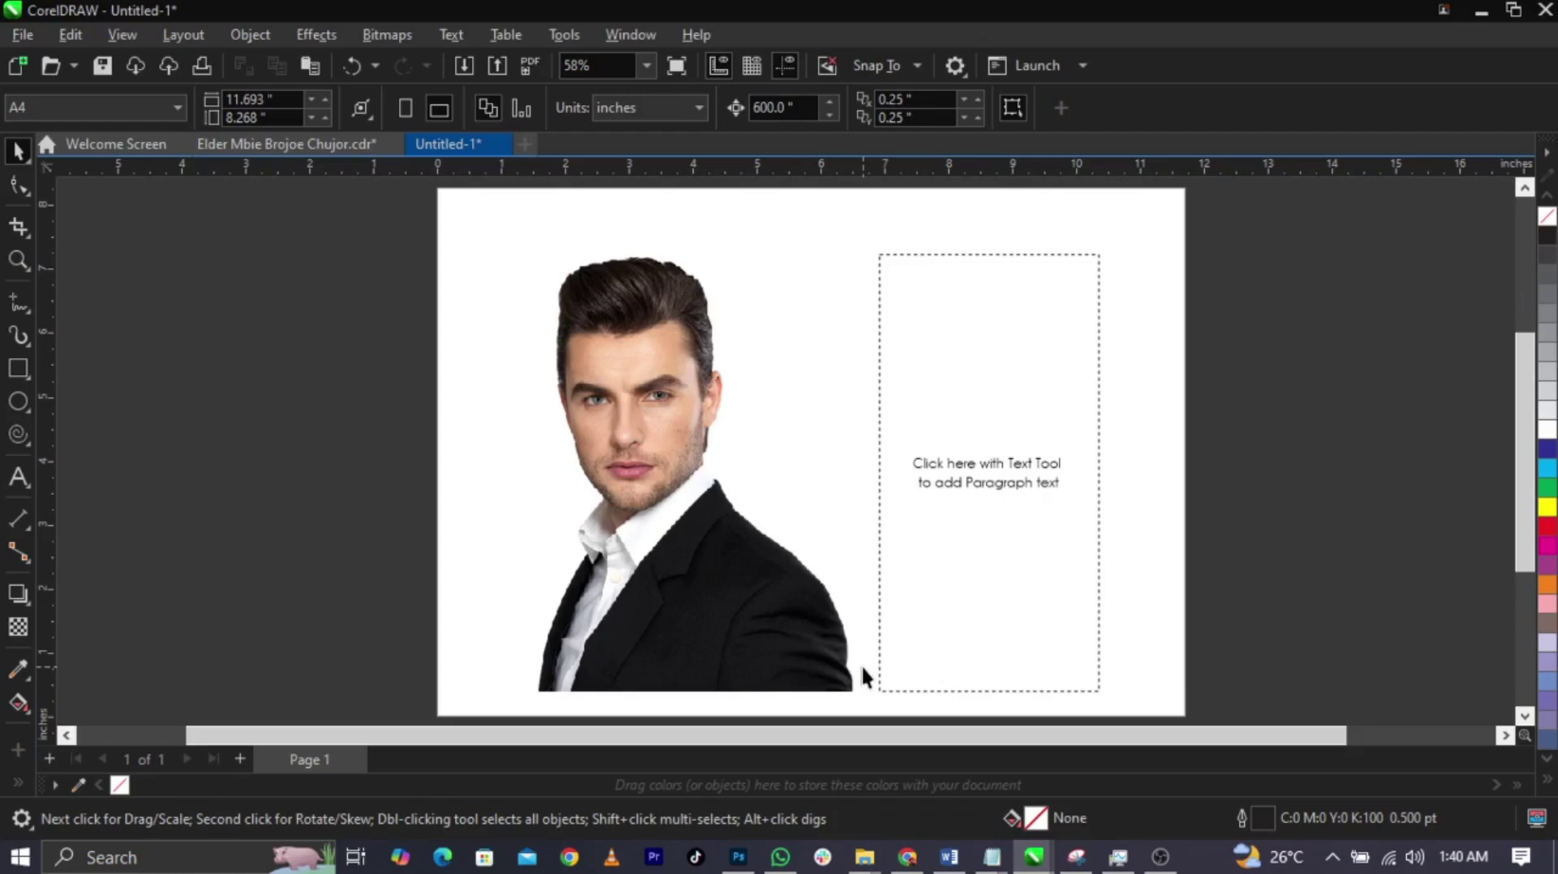
# Step: Move the paragraph text frame up and widen it leftward over the portrait
pyautogui.click(783, 645)
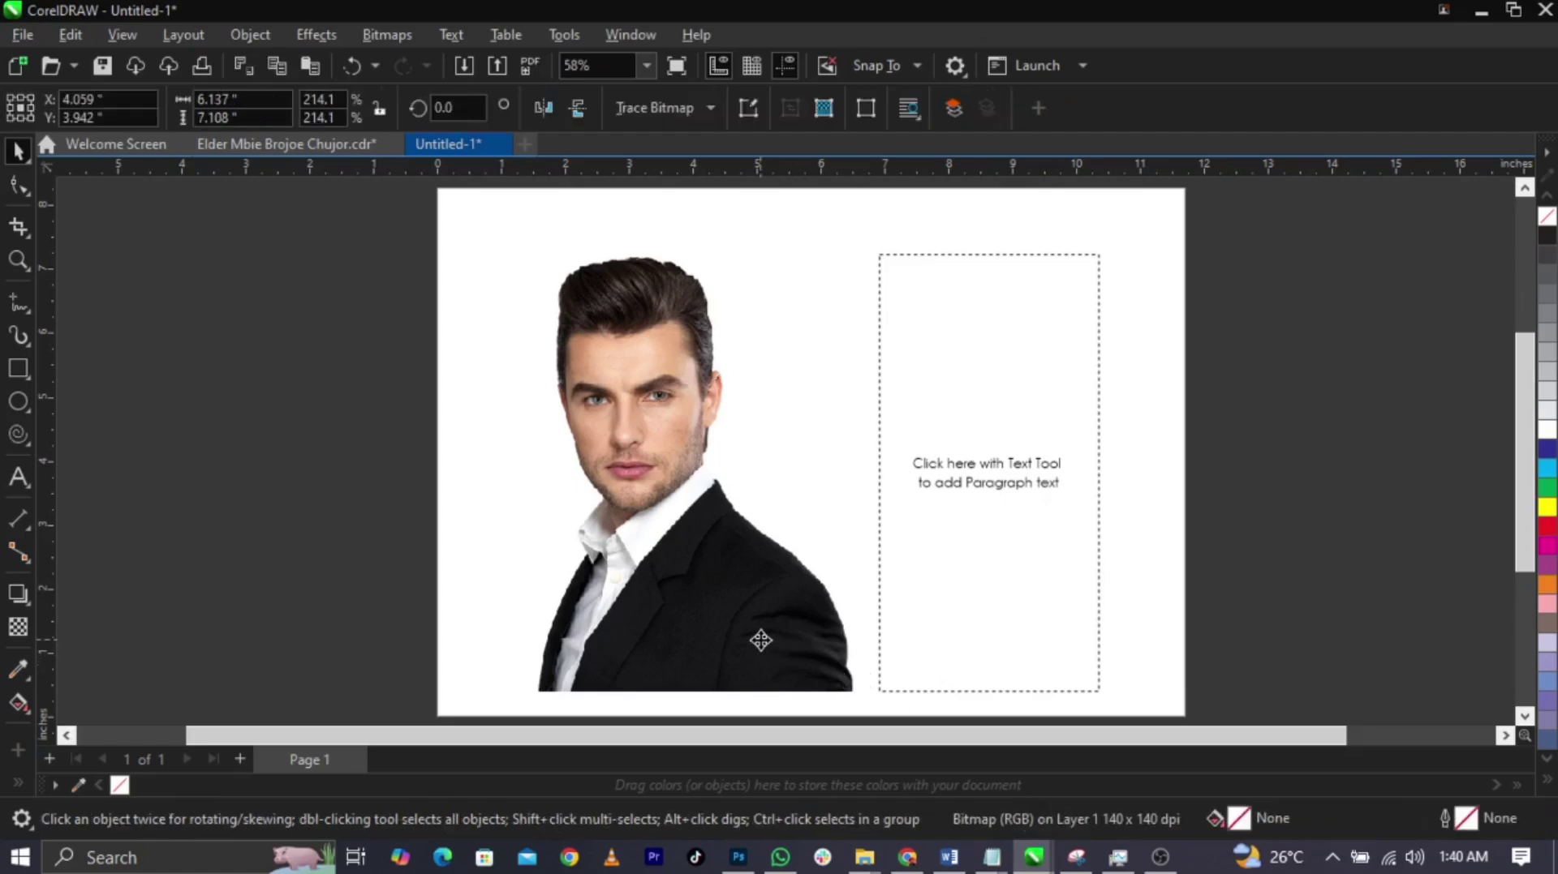
pyautogui.press('Escape')
pyautogui.scroll(-1, 771, 381)
pyautogui.scroll(1, 727, 441)
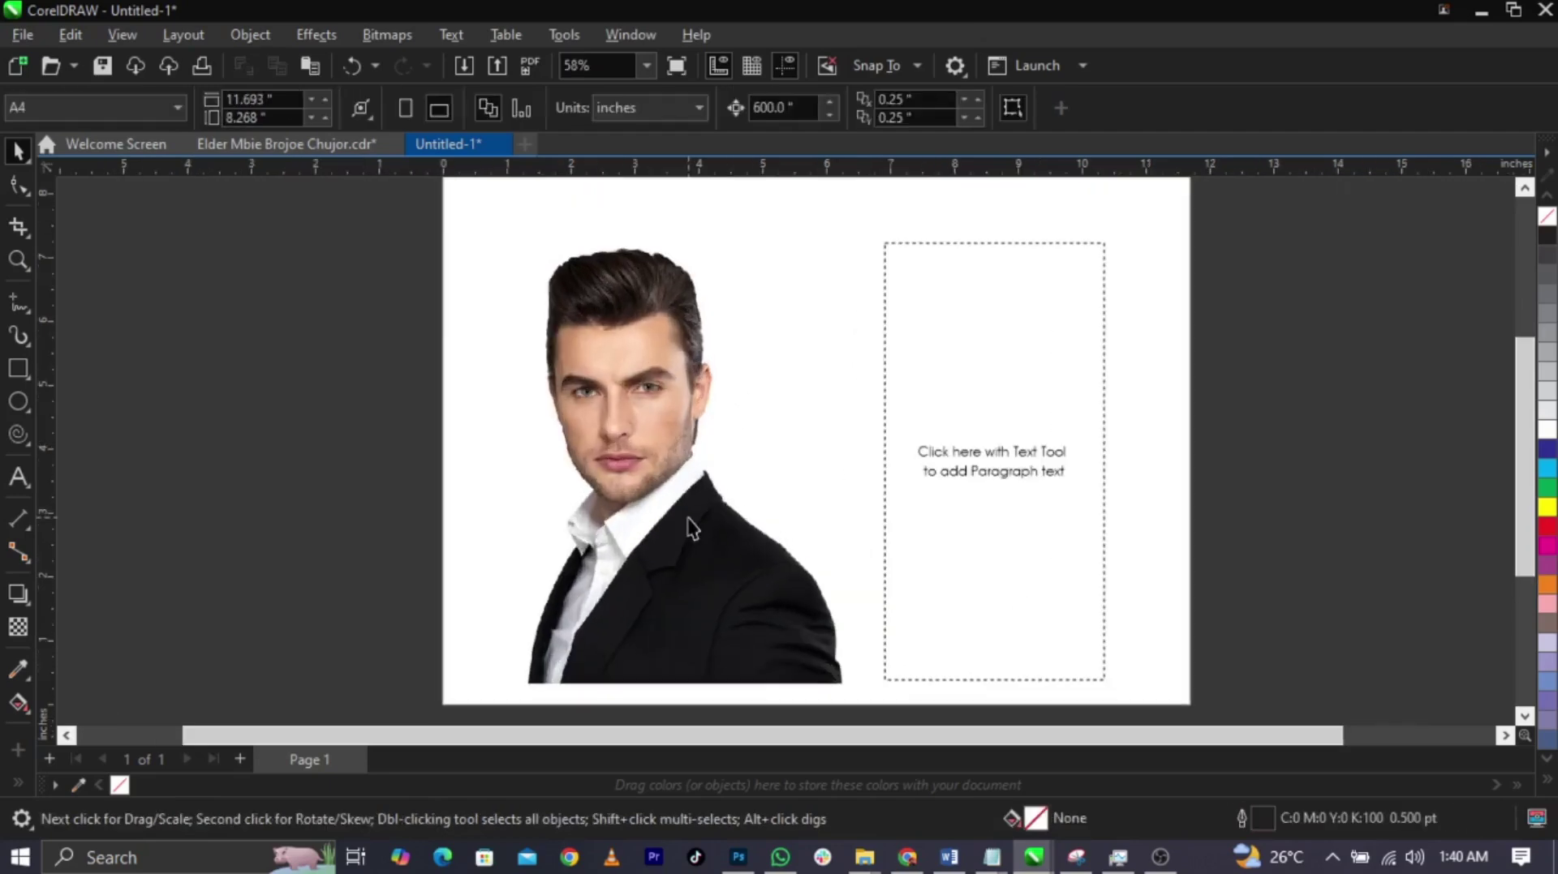
pyautogui.click(674, 515)
pyautogui.scroll(-1, 905, 442)
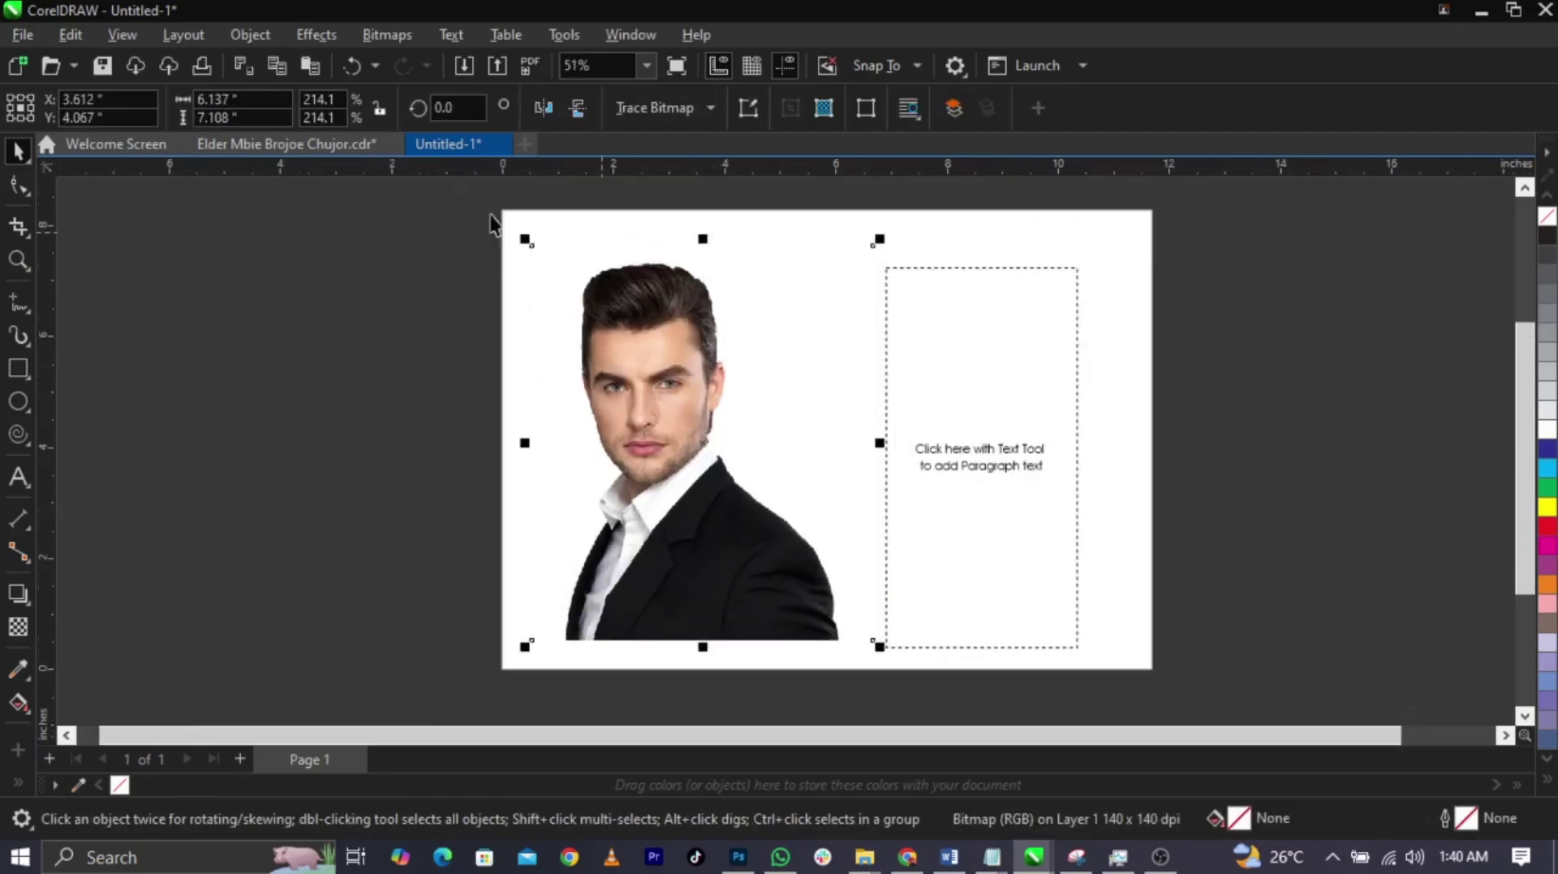
pyautogui.click(1164, 458)
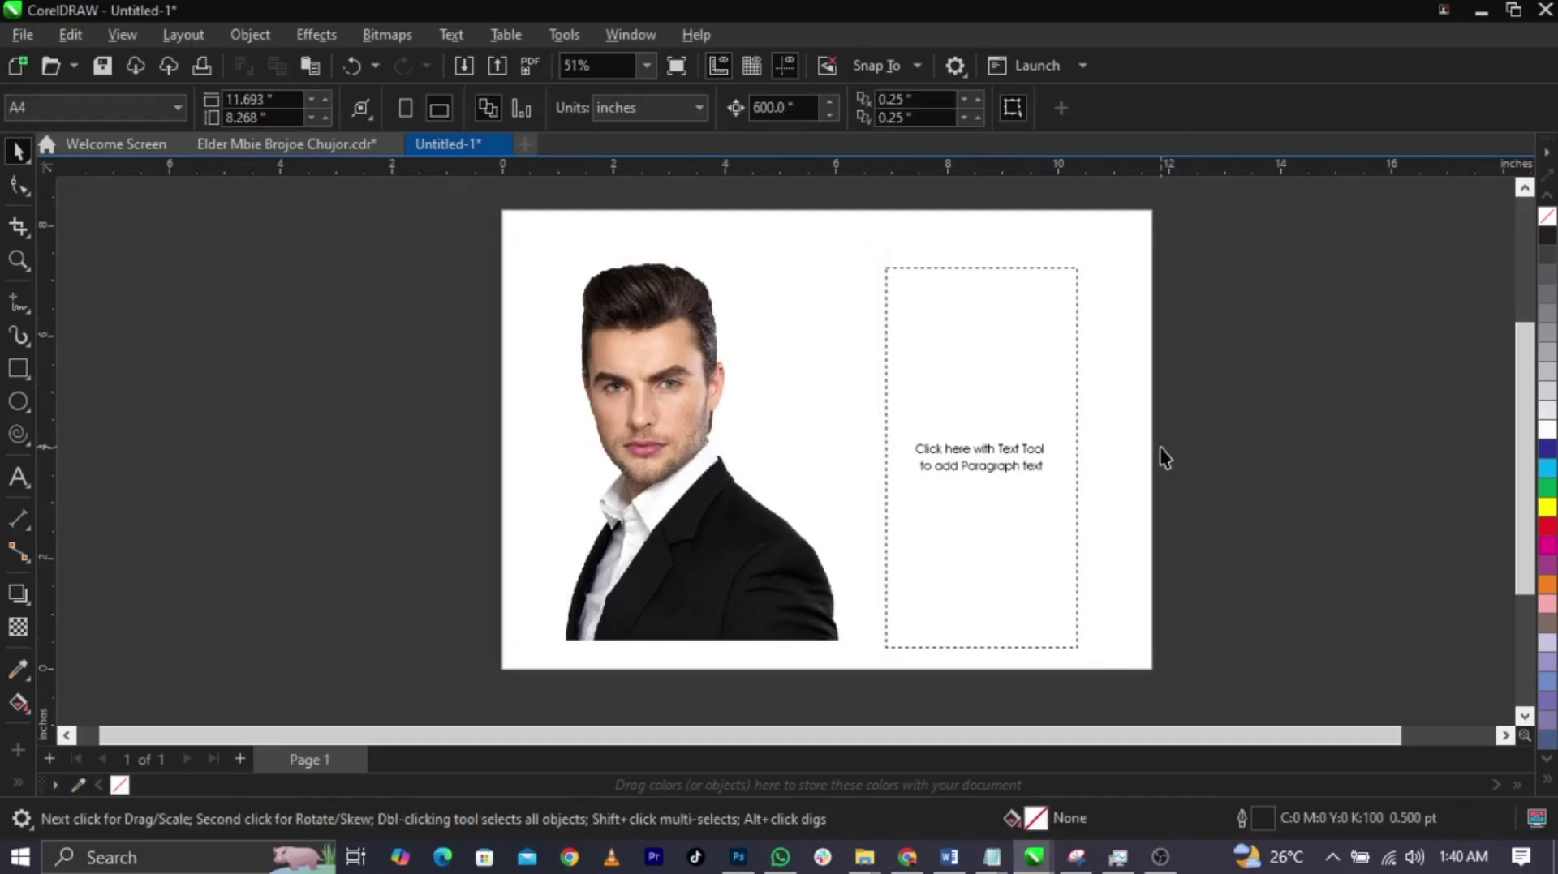
pyautogui.moveTo(1023, 496); pyautogui.dragTo(1054, 481)
pyautogui.moveTo(914, 436); pyautogui.dragTo(775, 482)
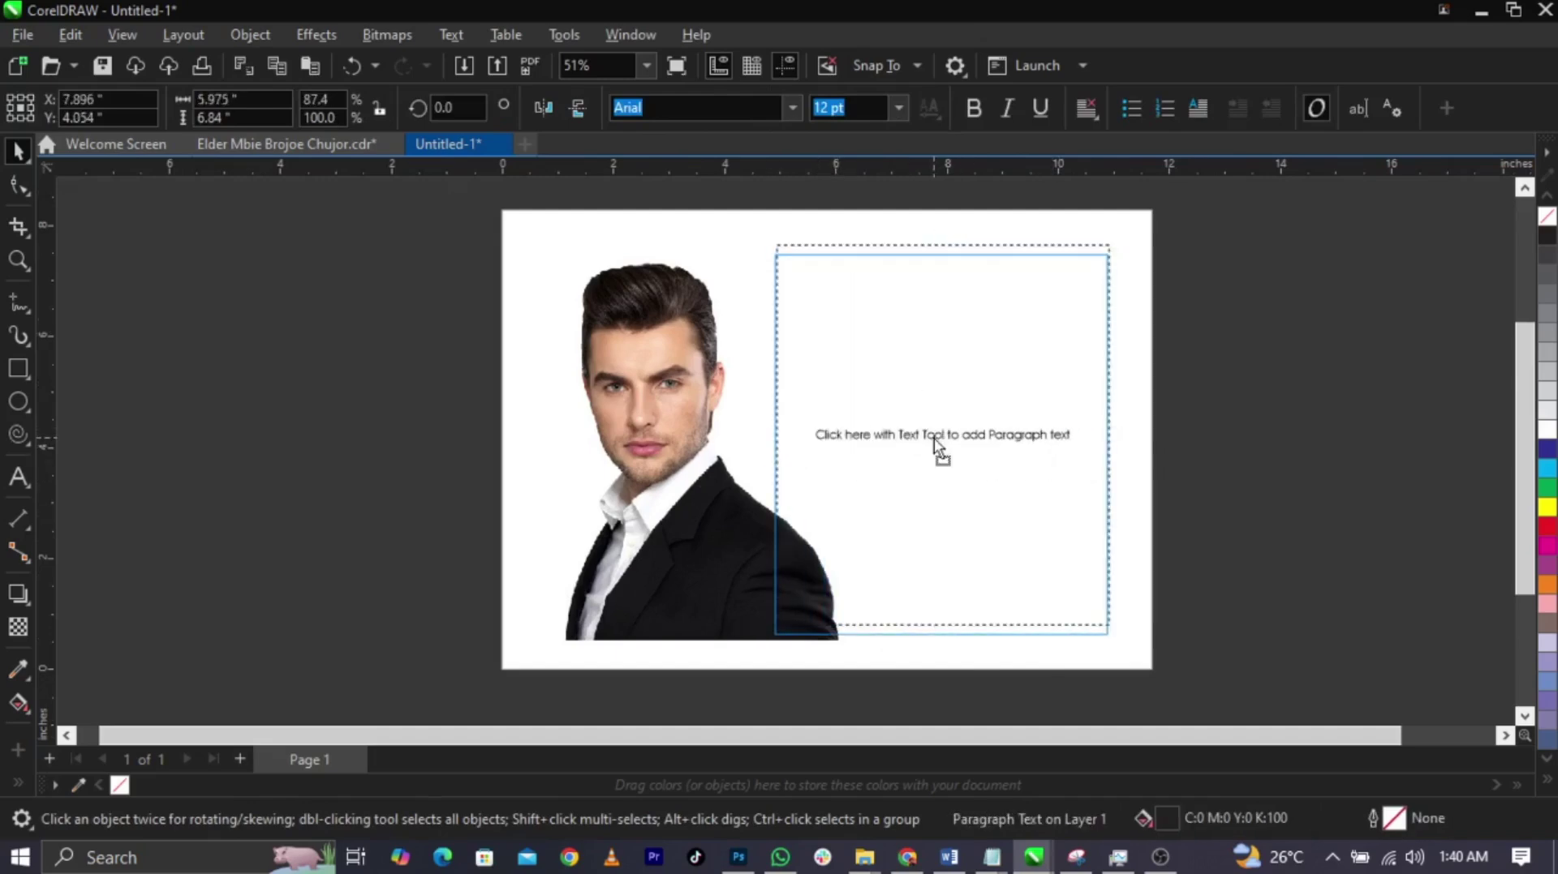
# Step: Paste the letter beginning 'Dad, you made my childhood unforgettable' into the frame and fully justify it
pyautogui.doubleClick(933, 443)
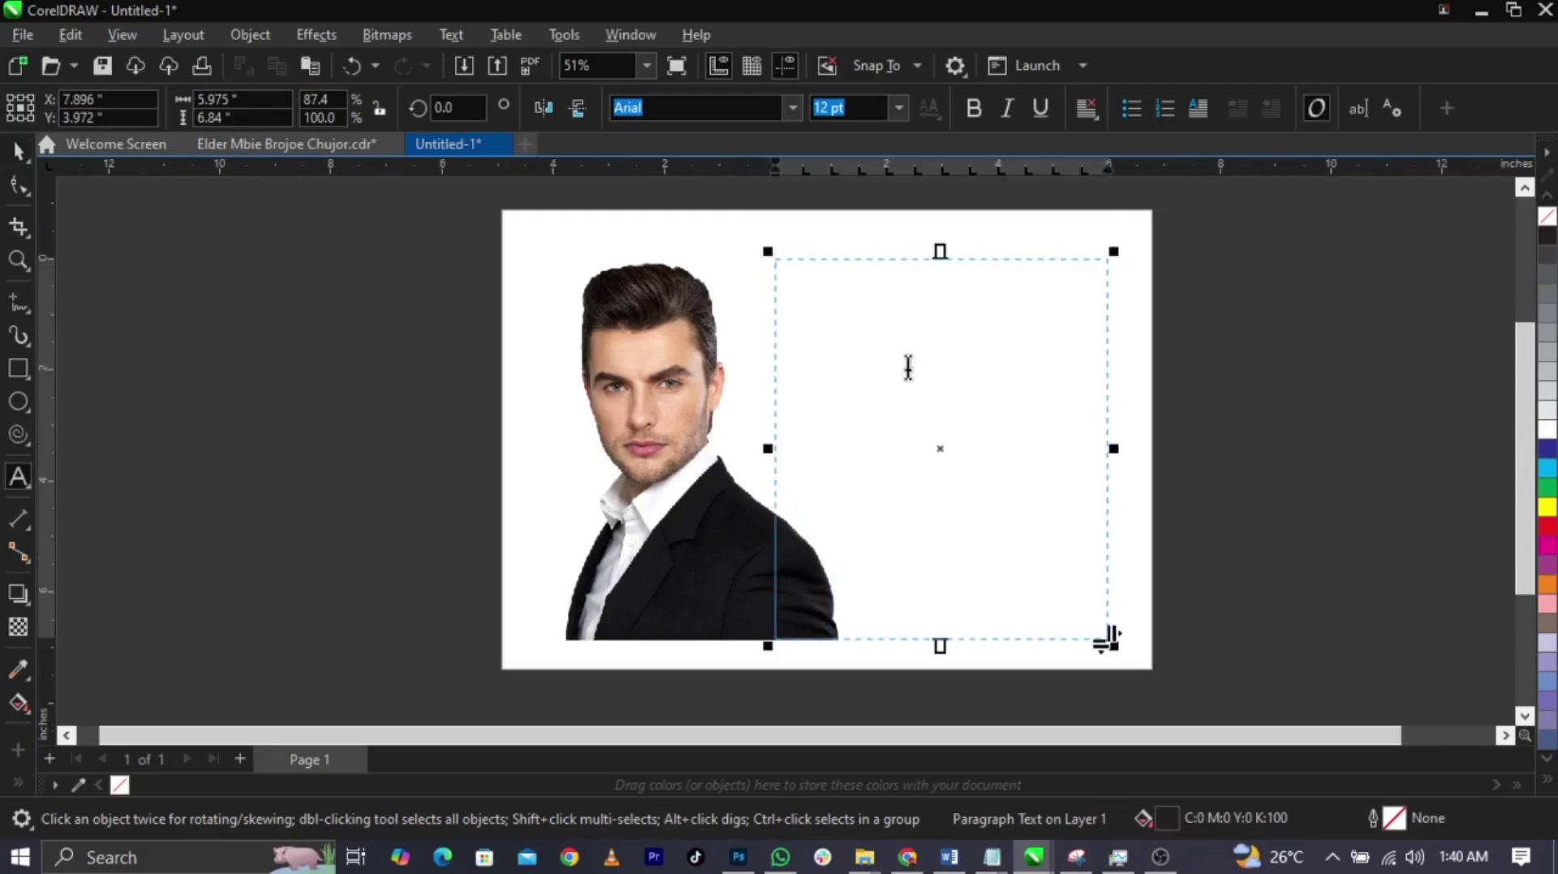
pyautogui.hotkey('ctrl', 'v')
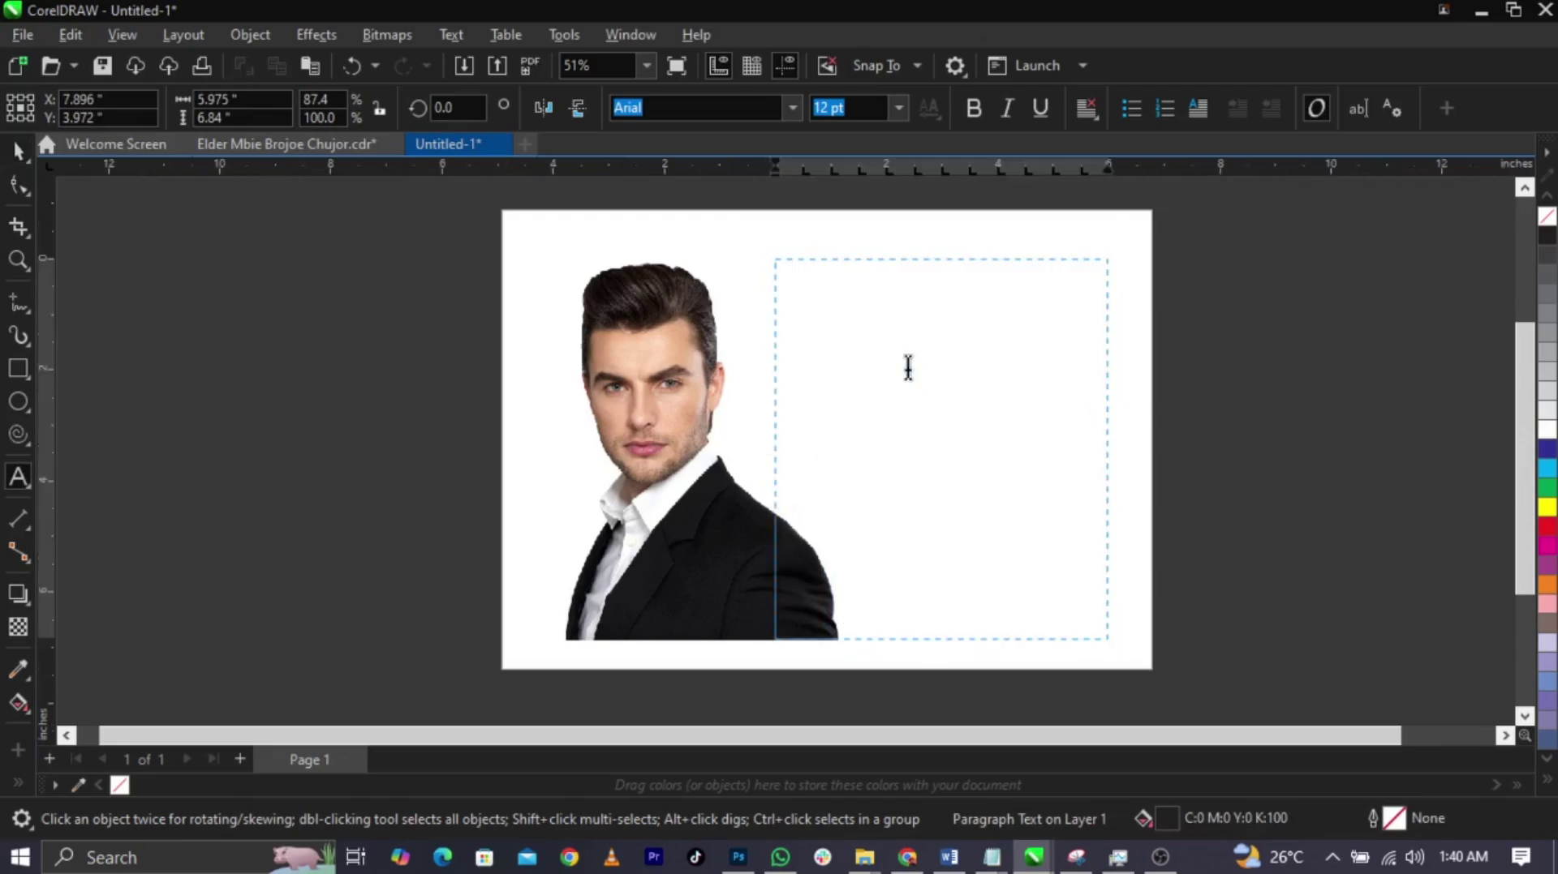
pyautogui.hotkey('ctrl', 'space')
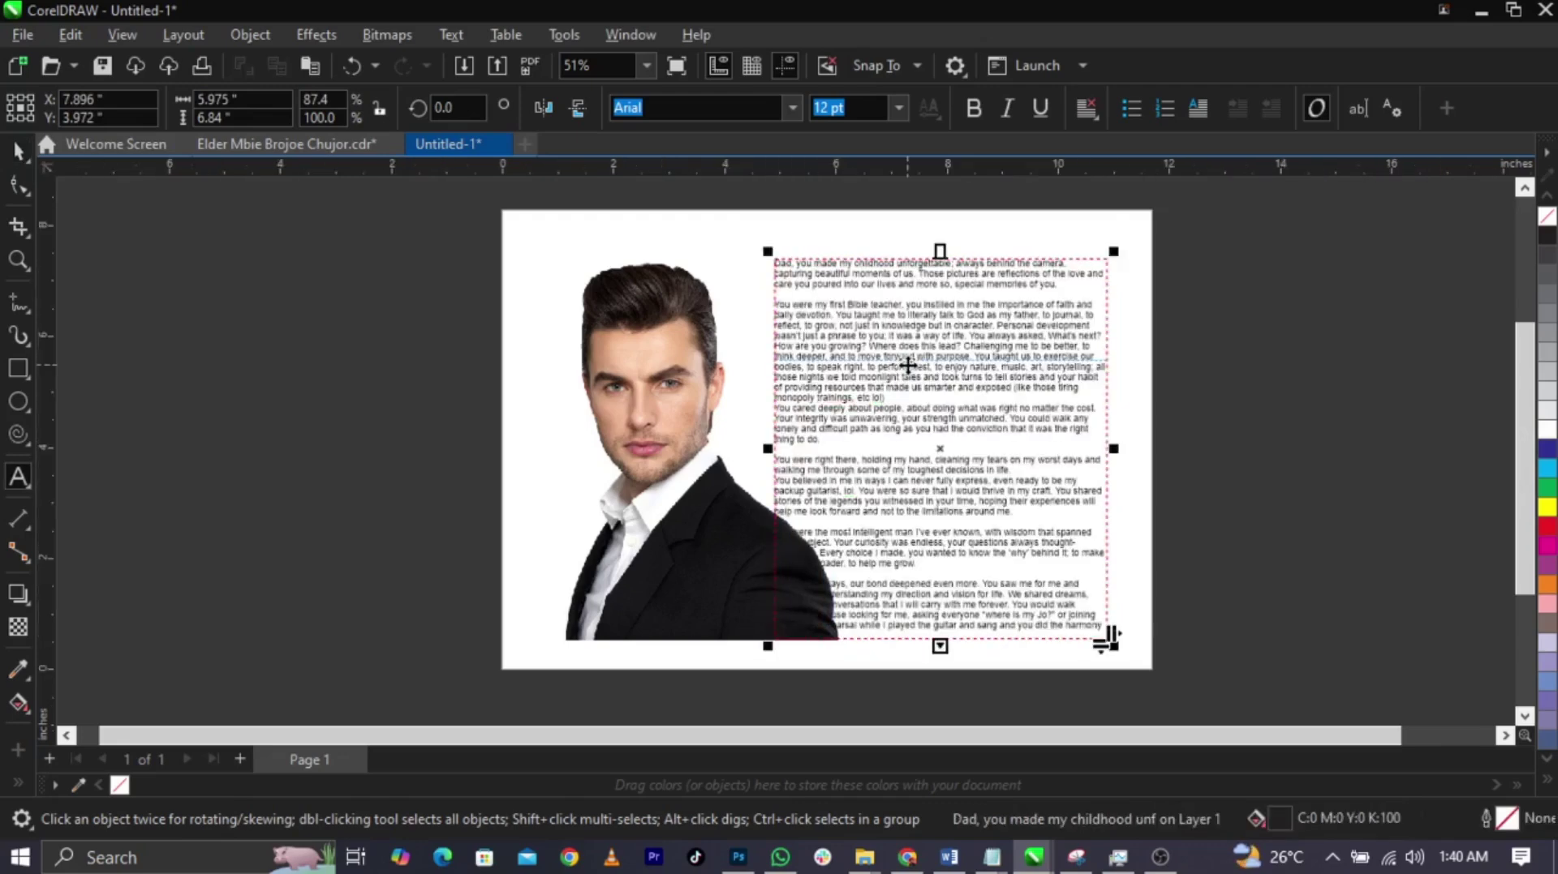
pyautogui.doubleClick(908, 366)
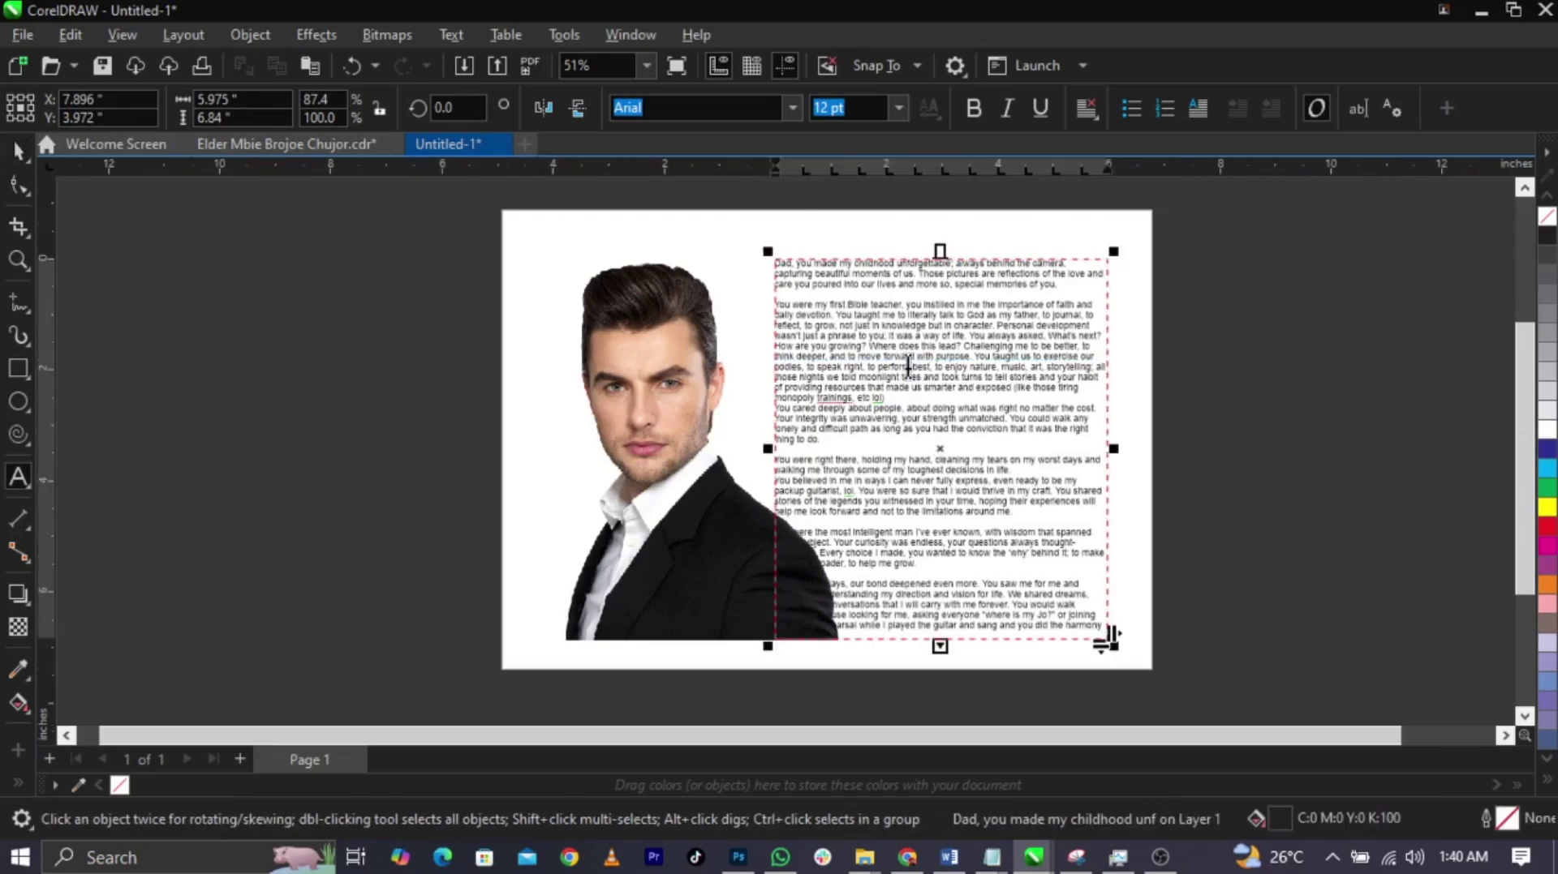
pyautogui.hotkey('ctrl', 'a')
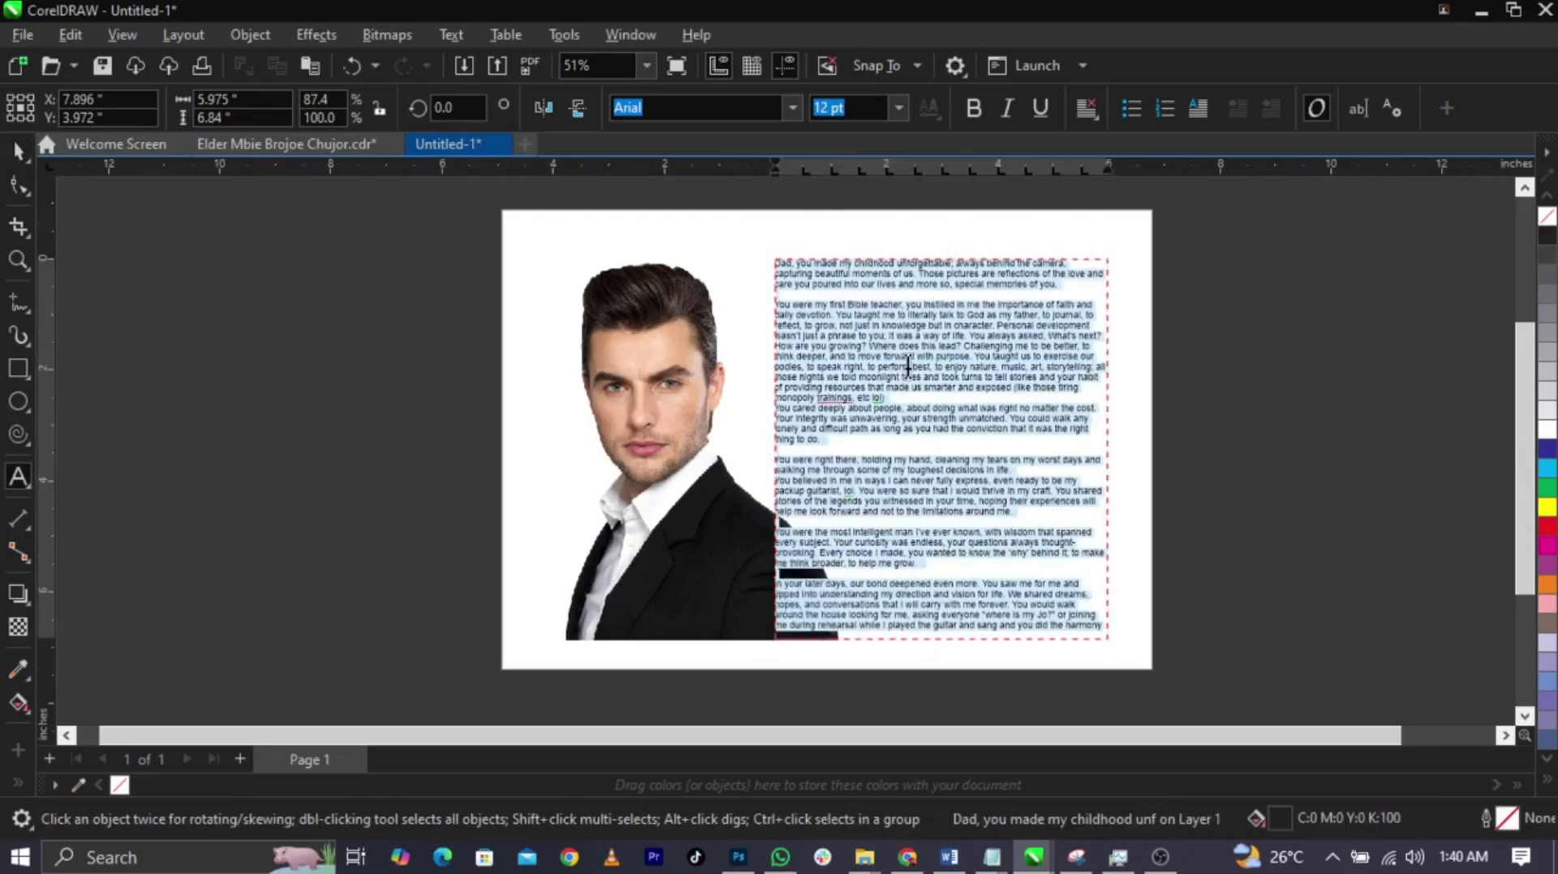
pyautogui.hotkey('ctrl', 'j')
pyautogui.hotkey('ctrl', 'space')
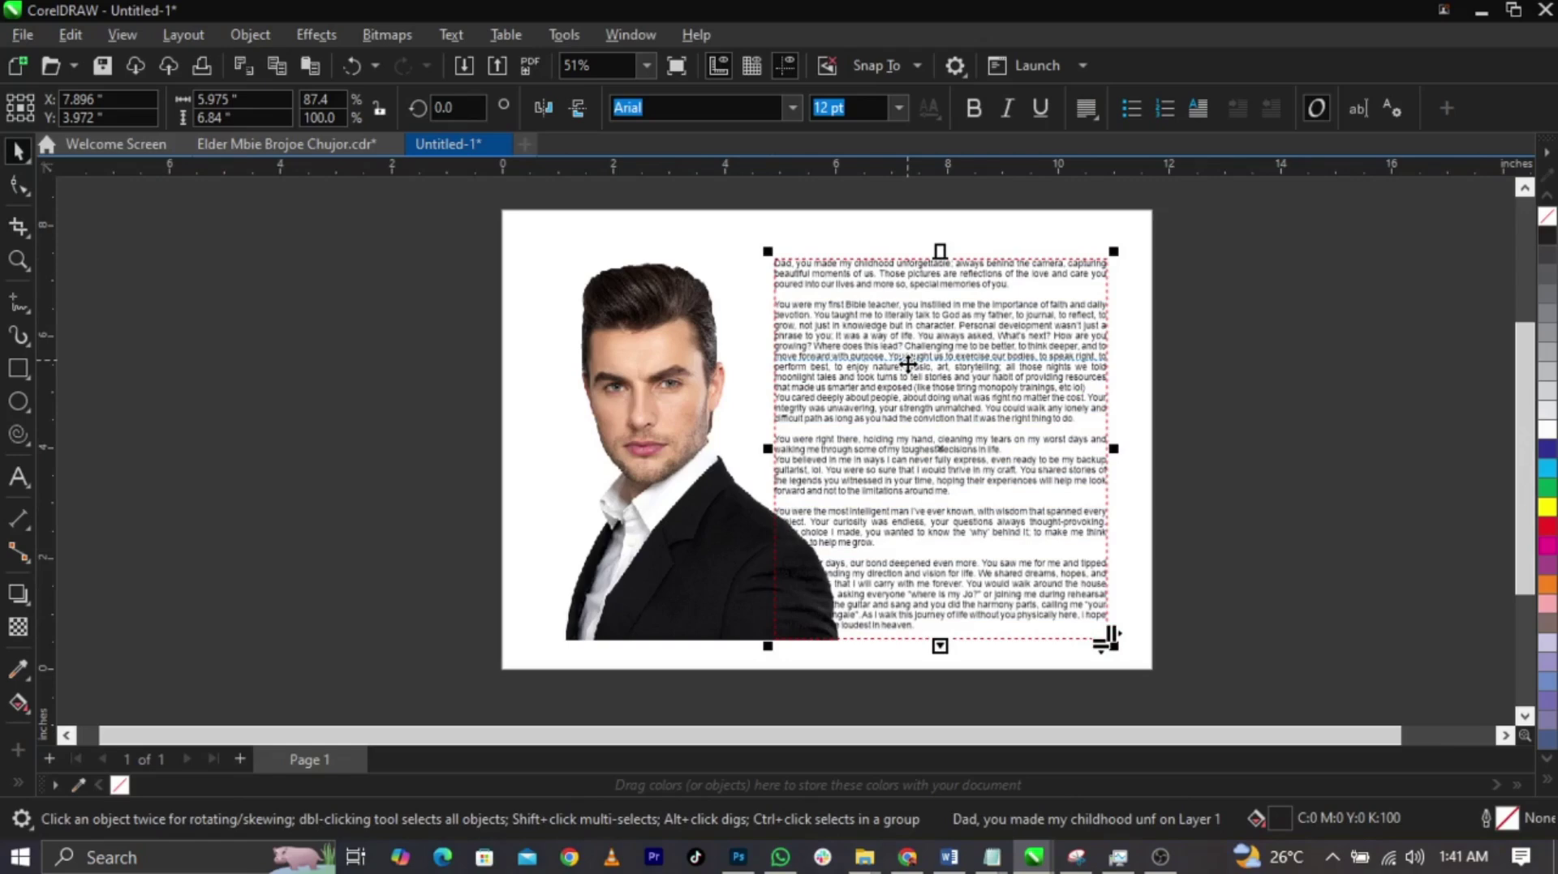
pyautogui.click(1254, 407)
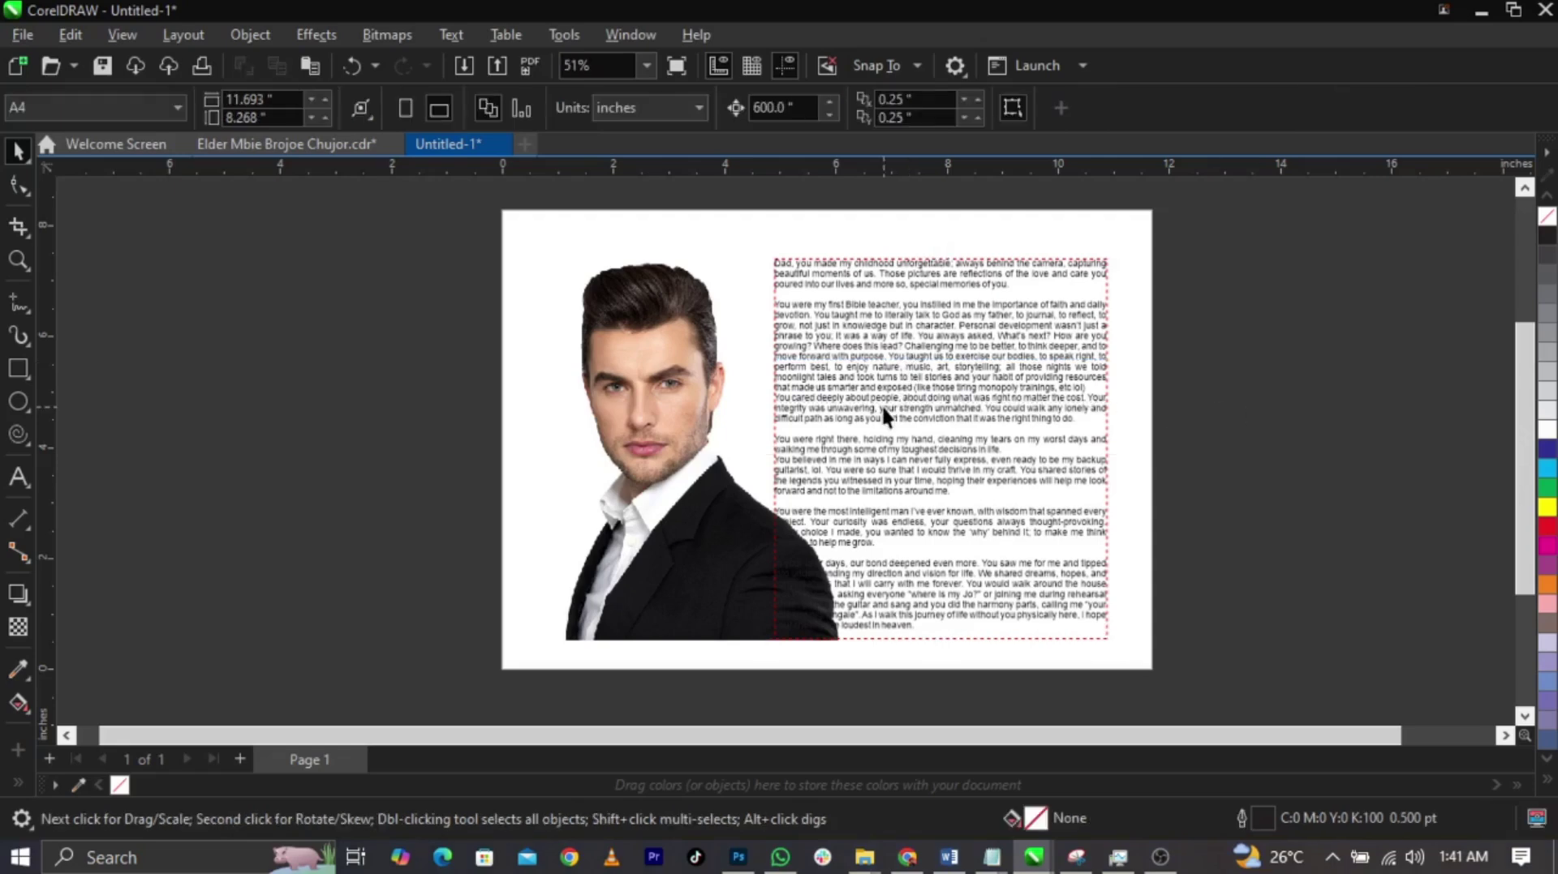
pyautogui.scroll(1, 881, 405)
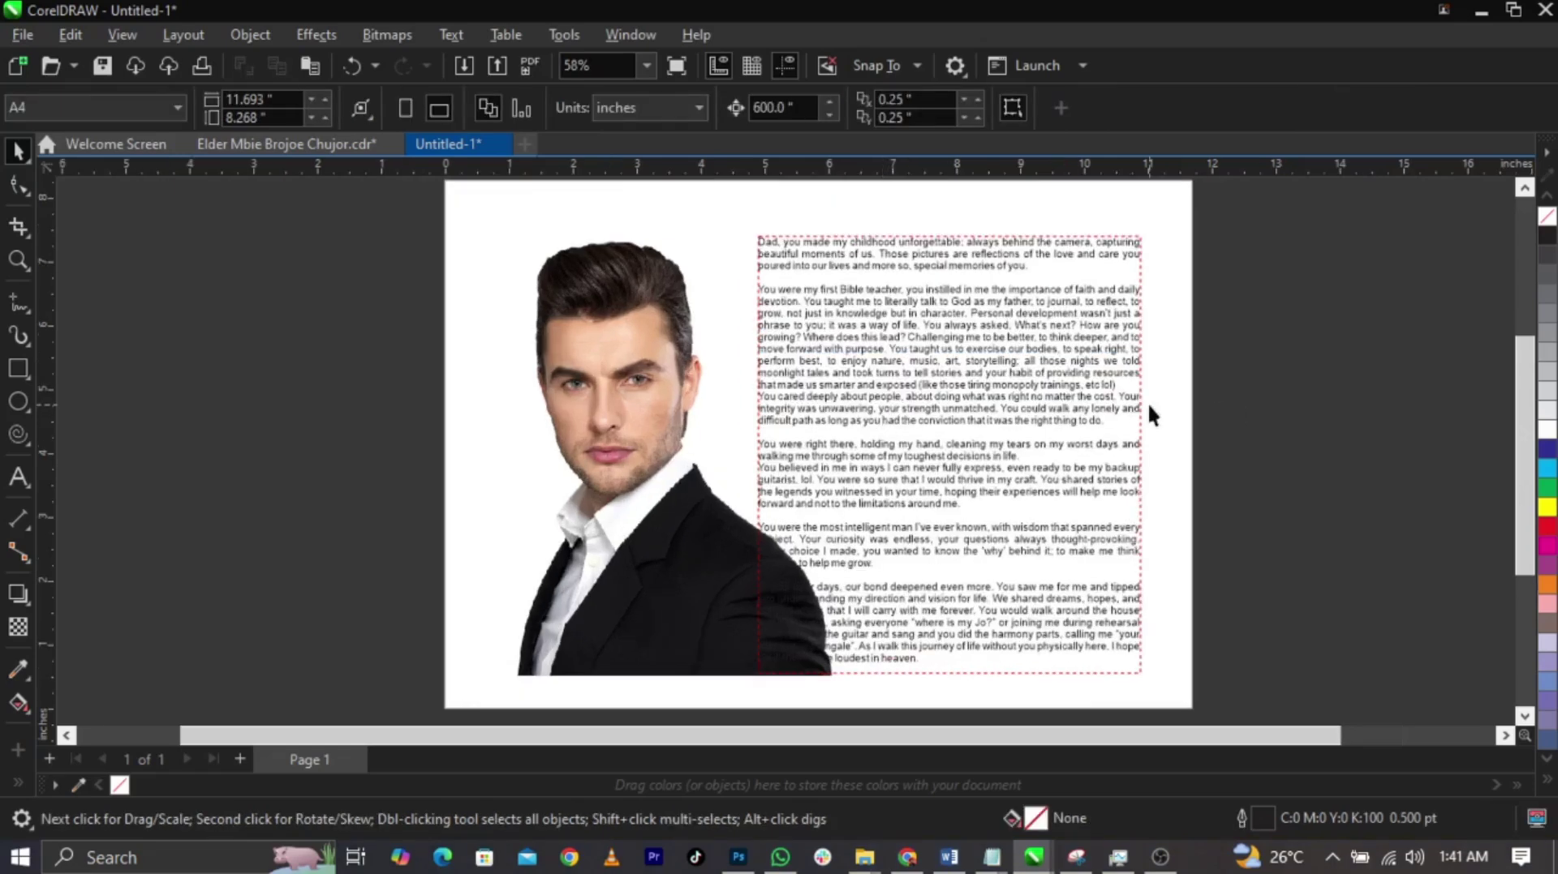
pyautogui.moveTo(1050, 333); pyautogui.dragTo(666, 451)
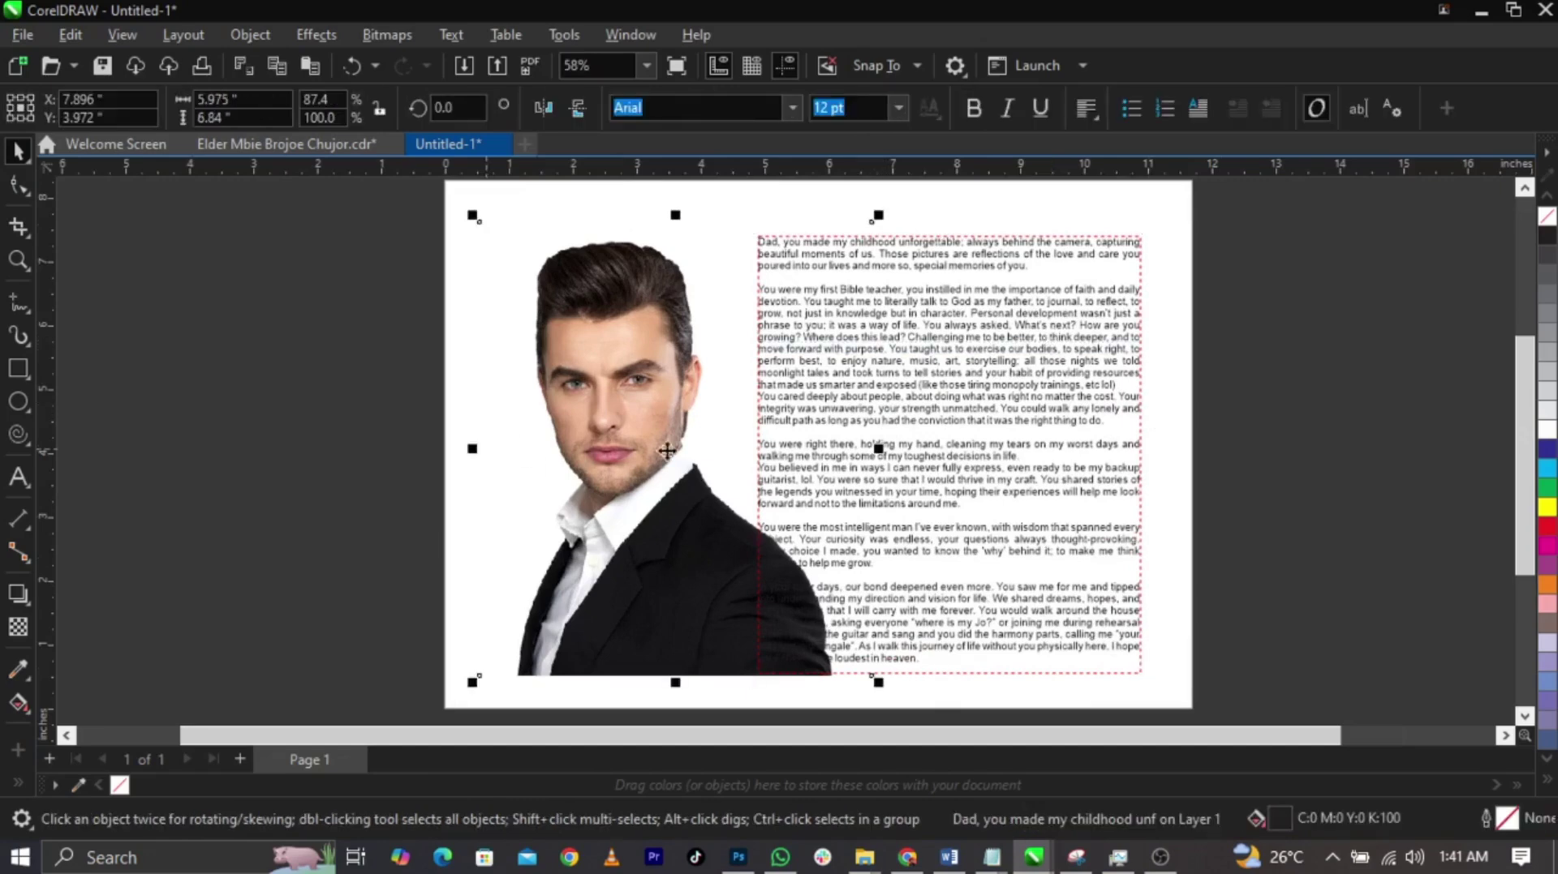
pyautogui.press('Escape')
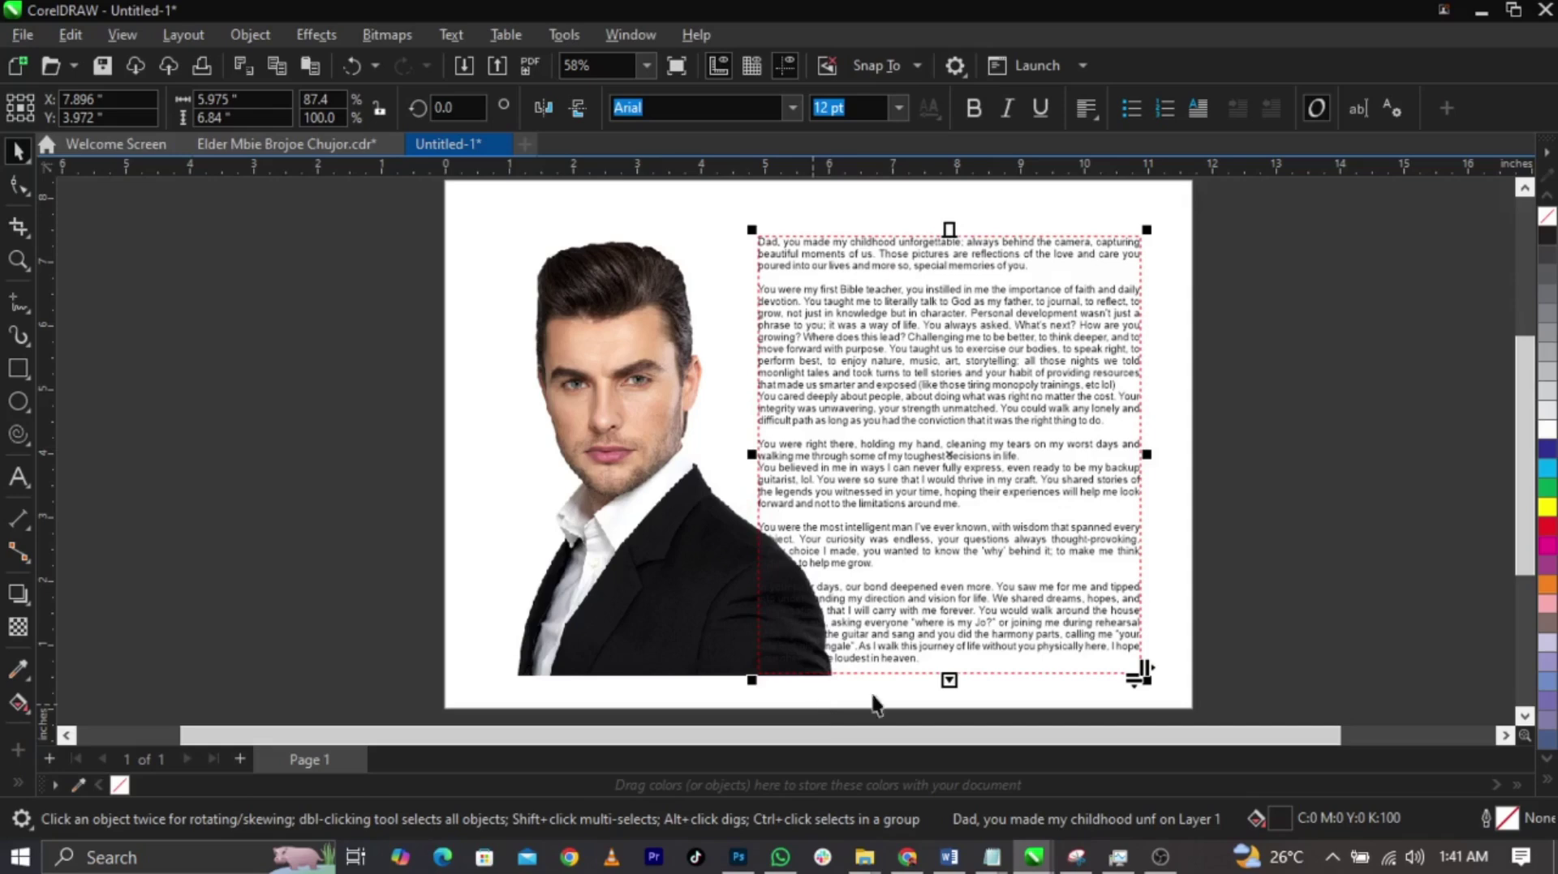
pyautogui.click(655, 508)
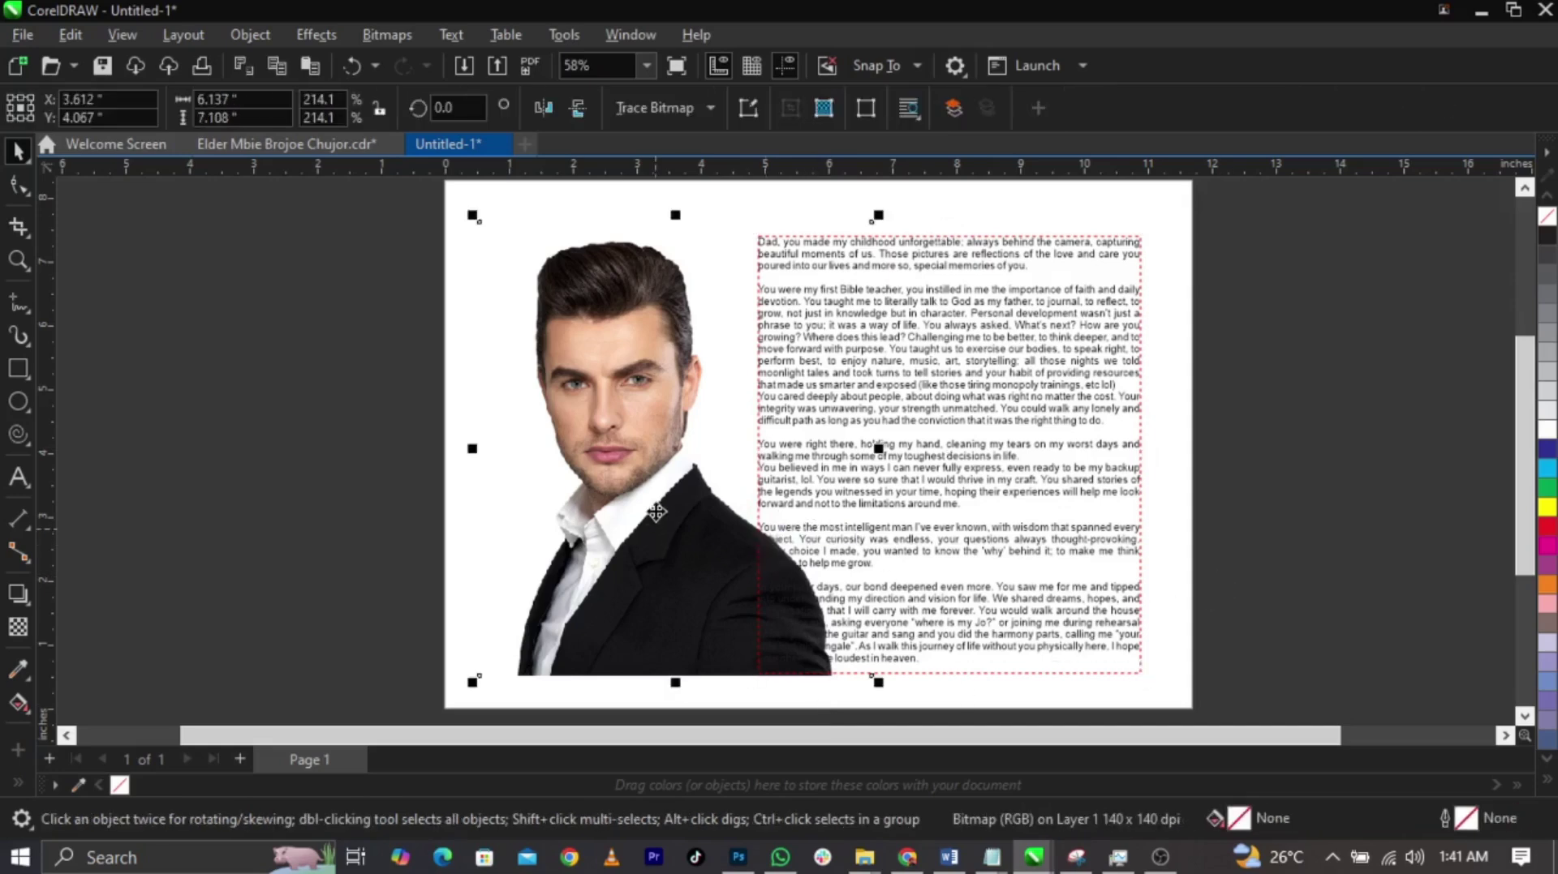
pyautogui.rightClick(655, 508)
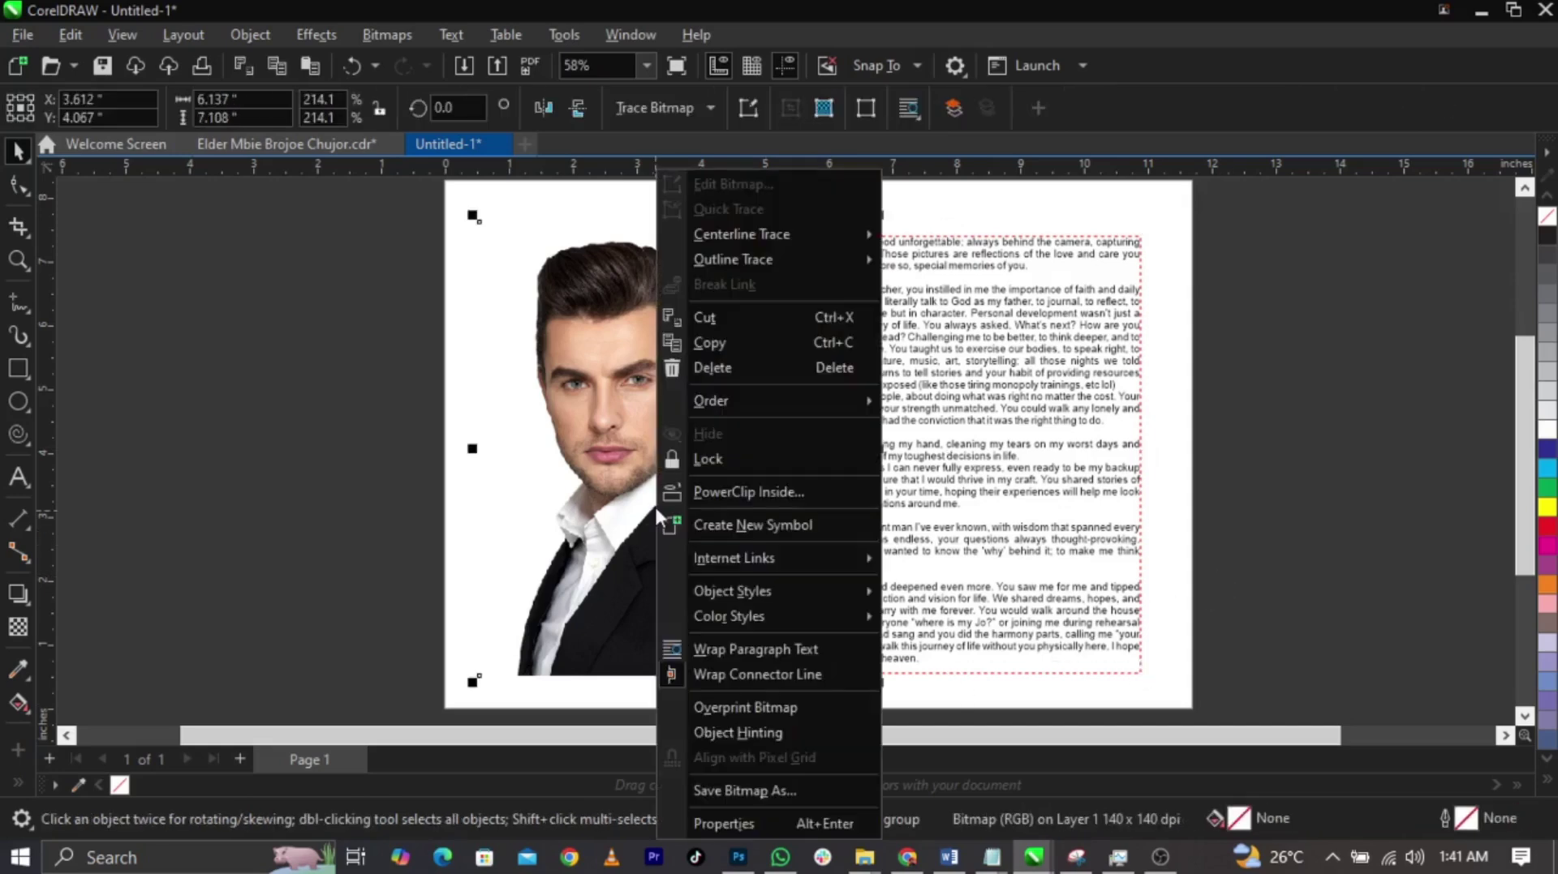
pyautogui.click(804, 649)
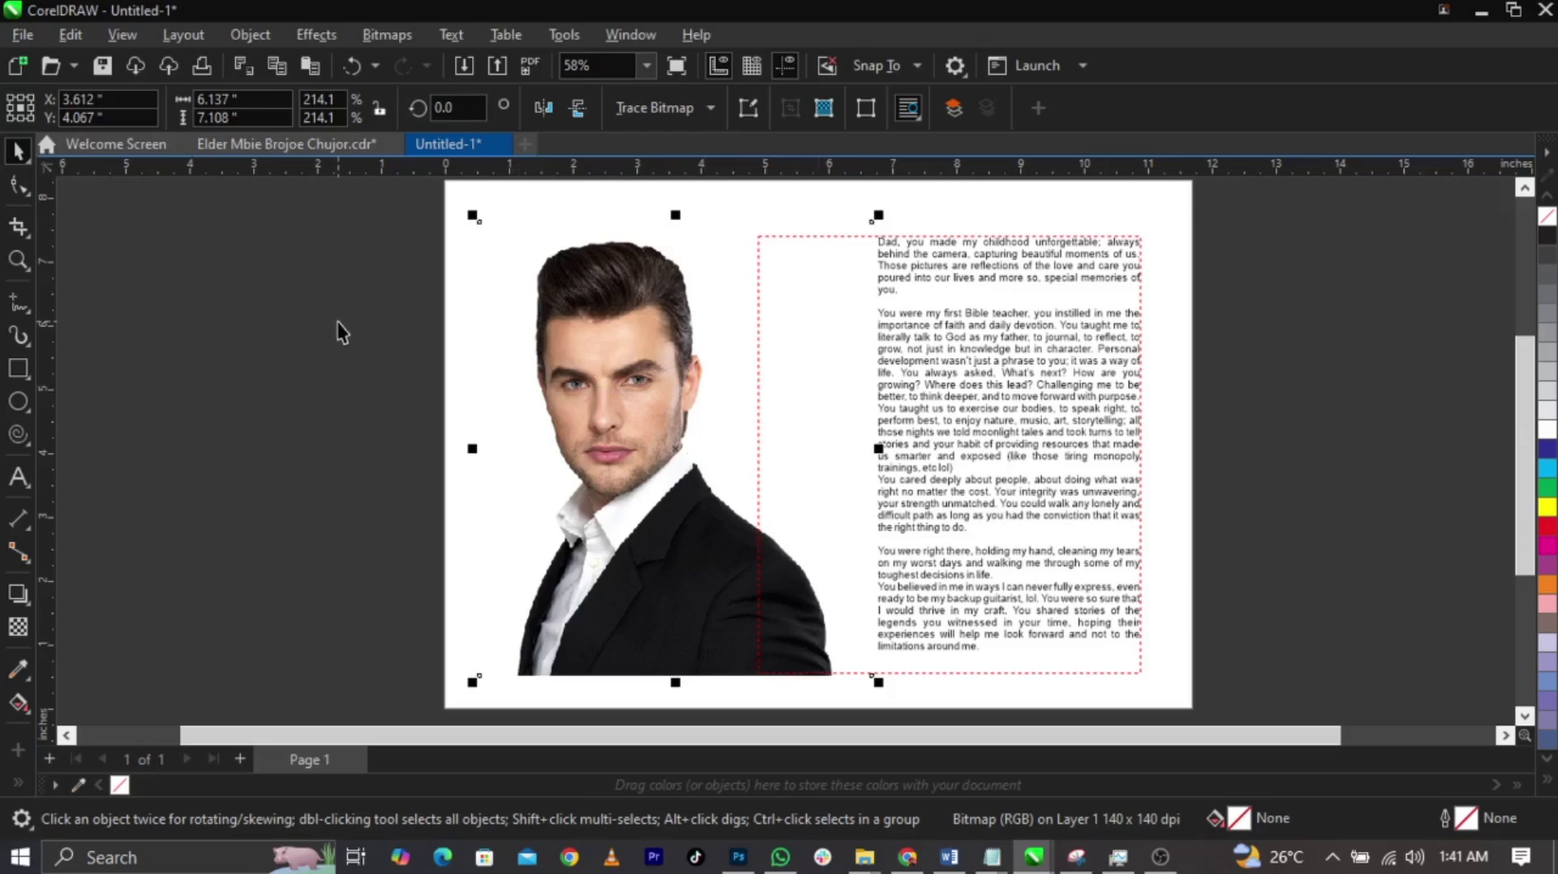
pyautogui.hotkey('ctrl', 'z')
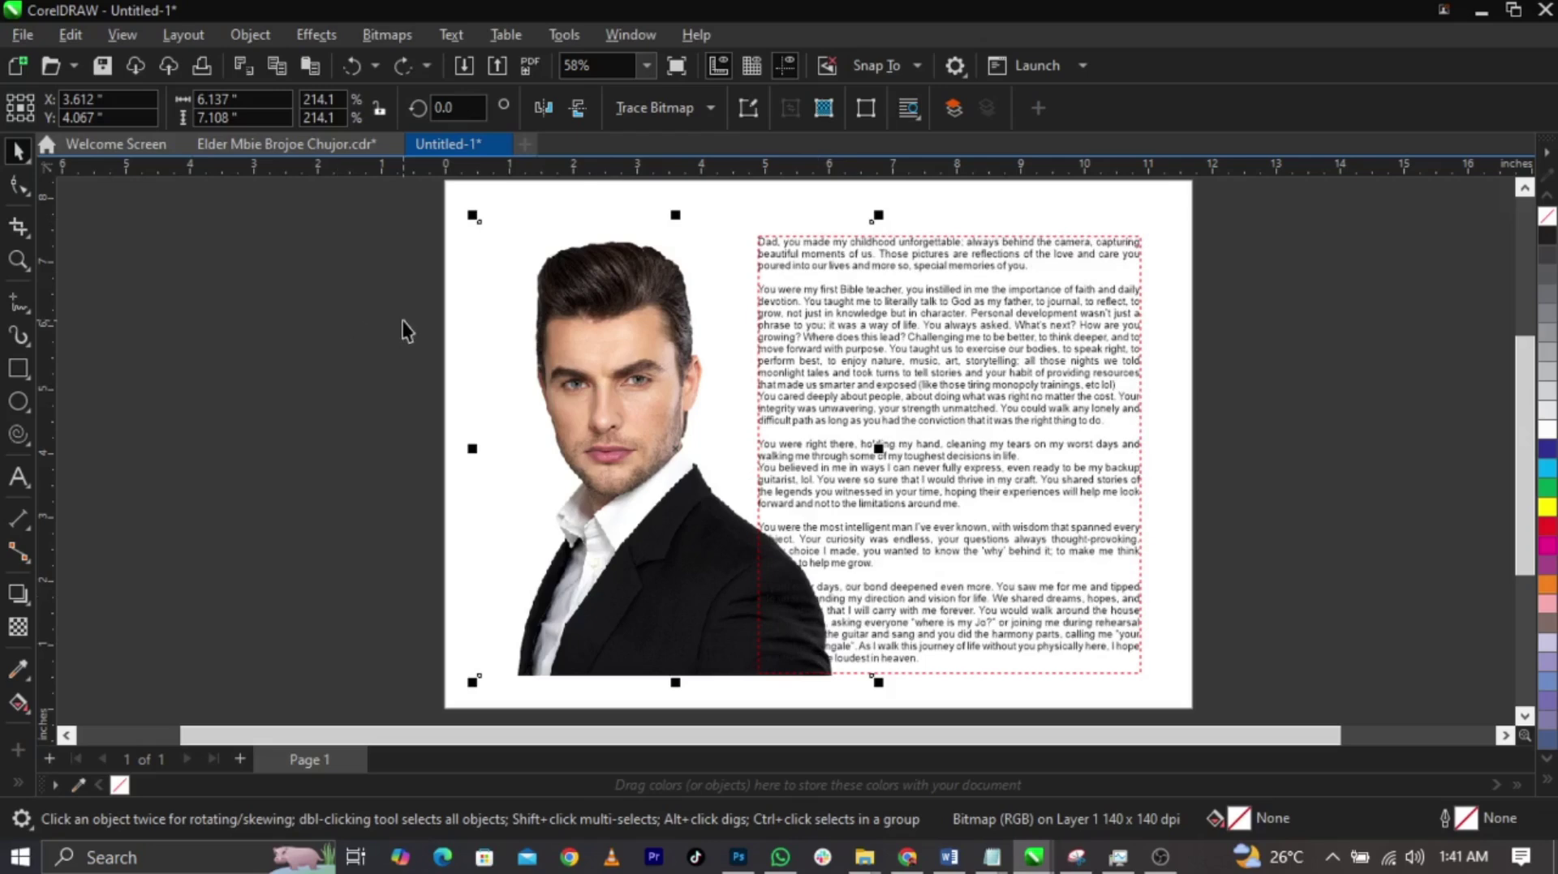
# Step: Trace a first freehand curve around the head and shoulder, then delete it
pyautogui.click(1230, 487)
pyautogui.click(1052, 463)
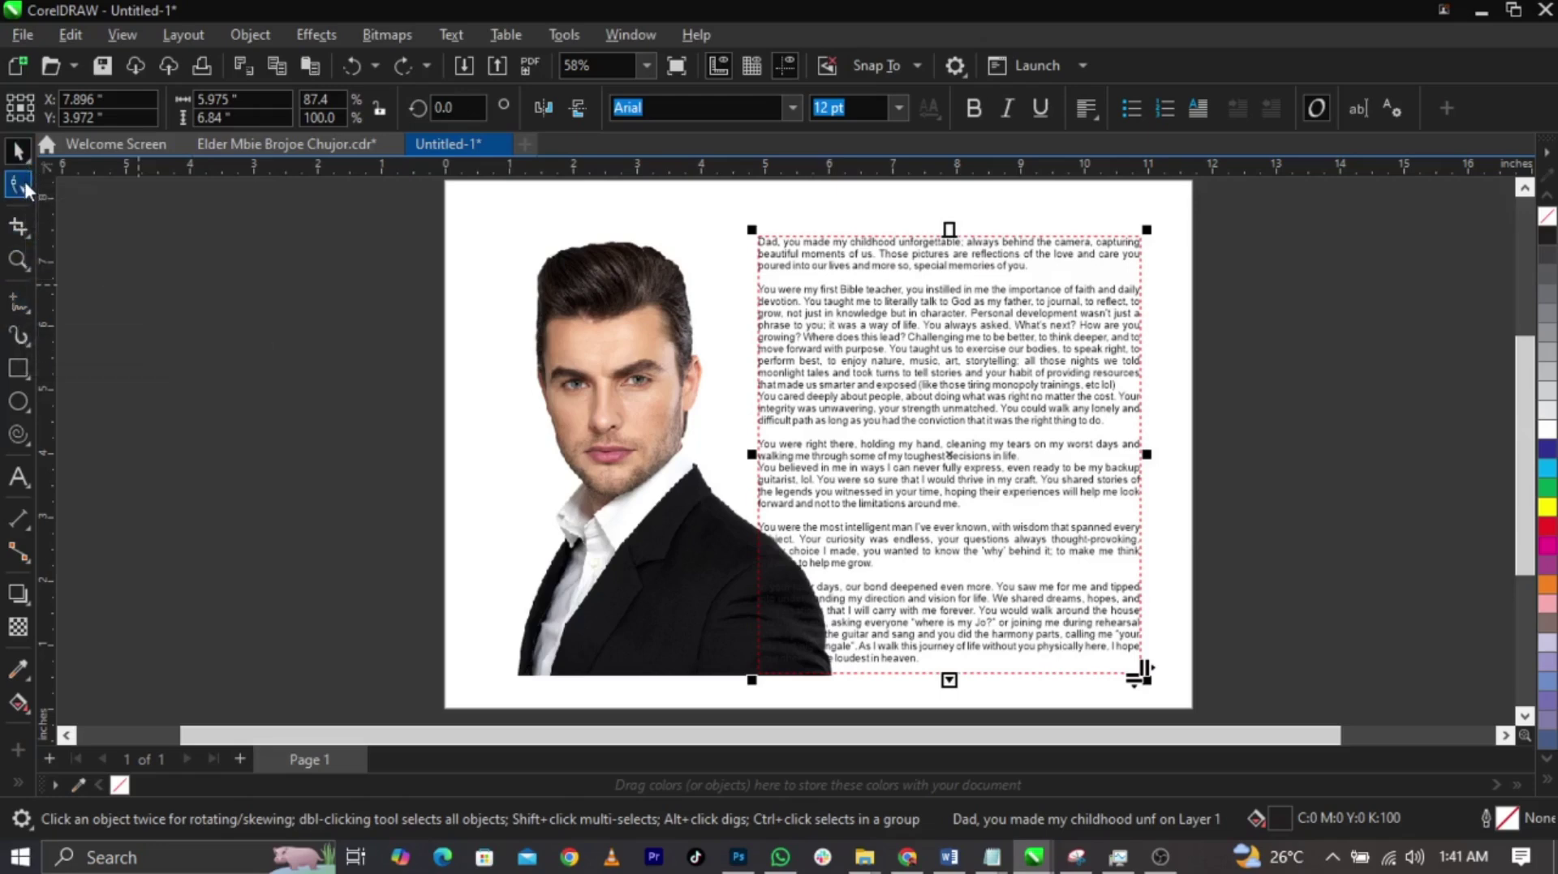
pyautogui.click(23, 225)
pyautogui.click(18, 303)
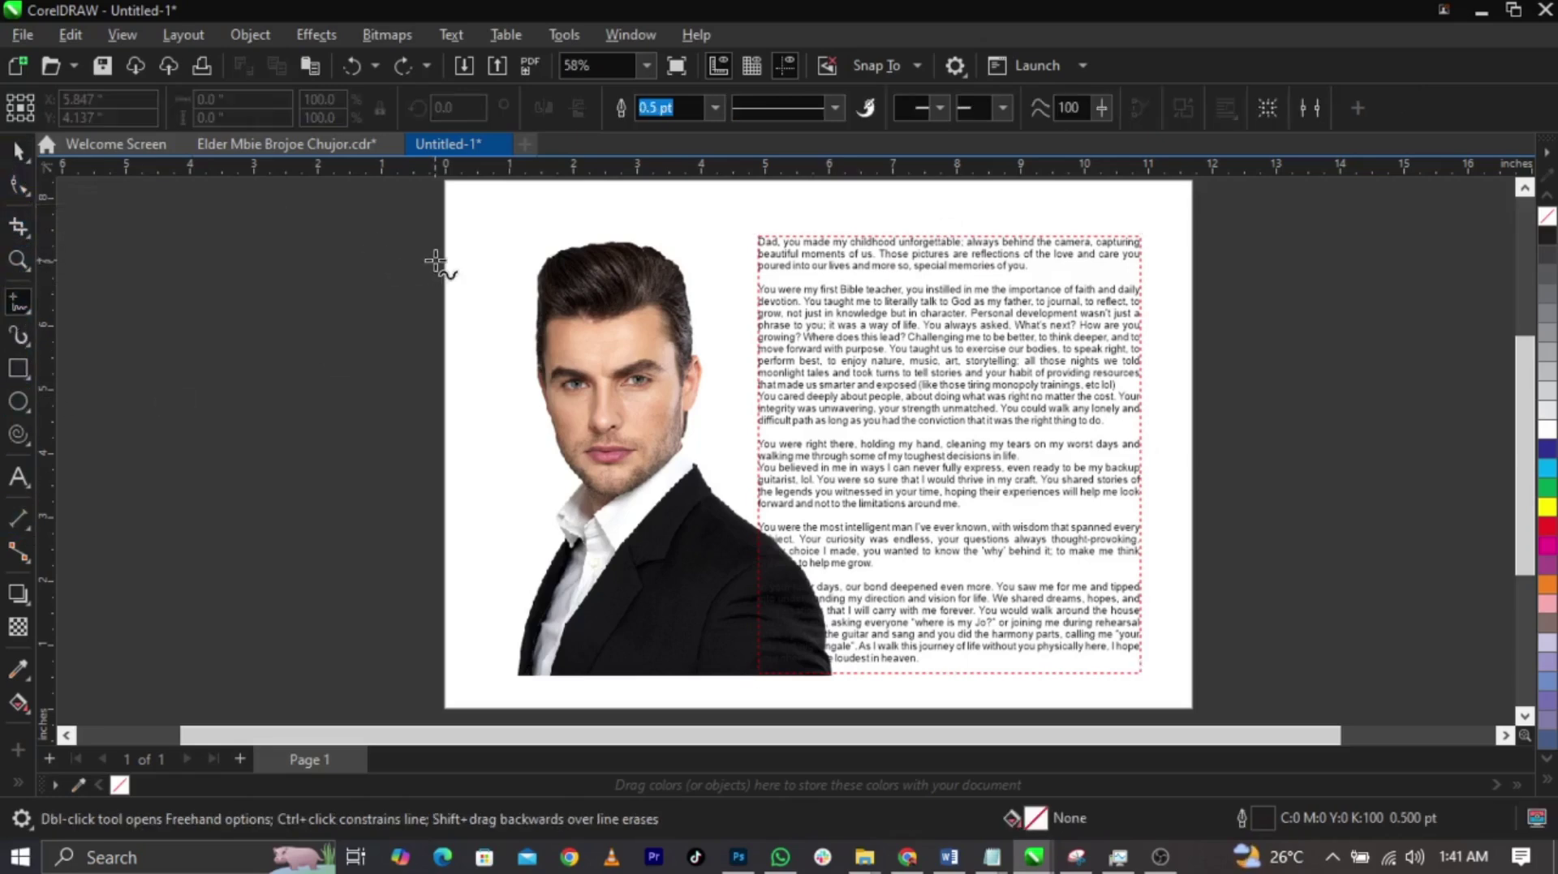
pyautogui.scroll(2, 436, 261)
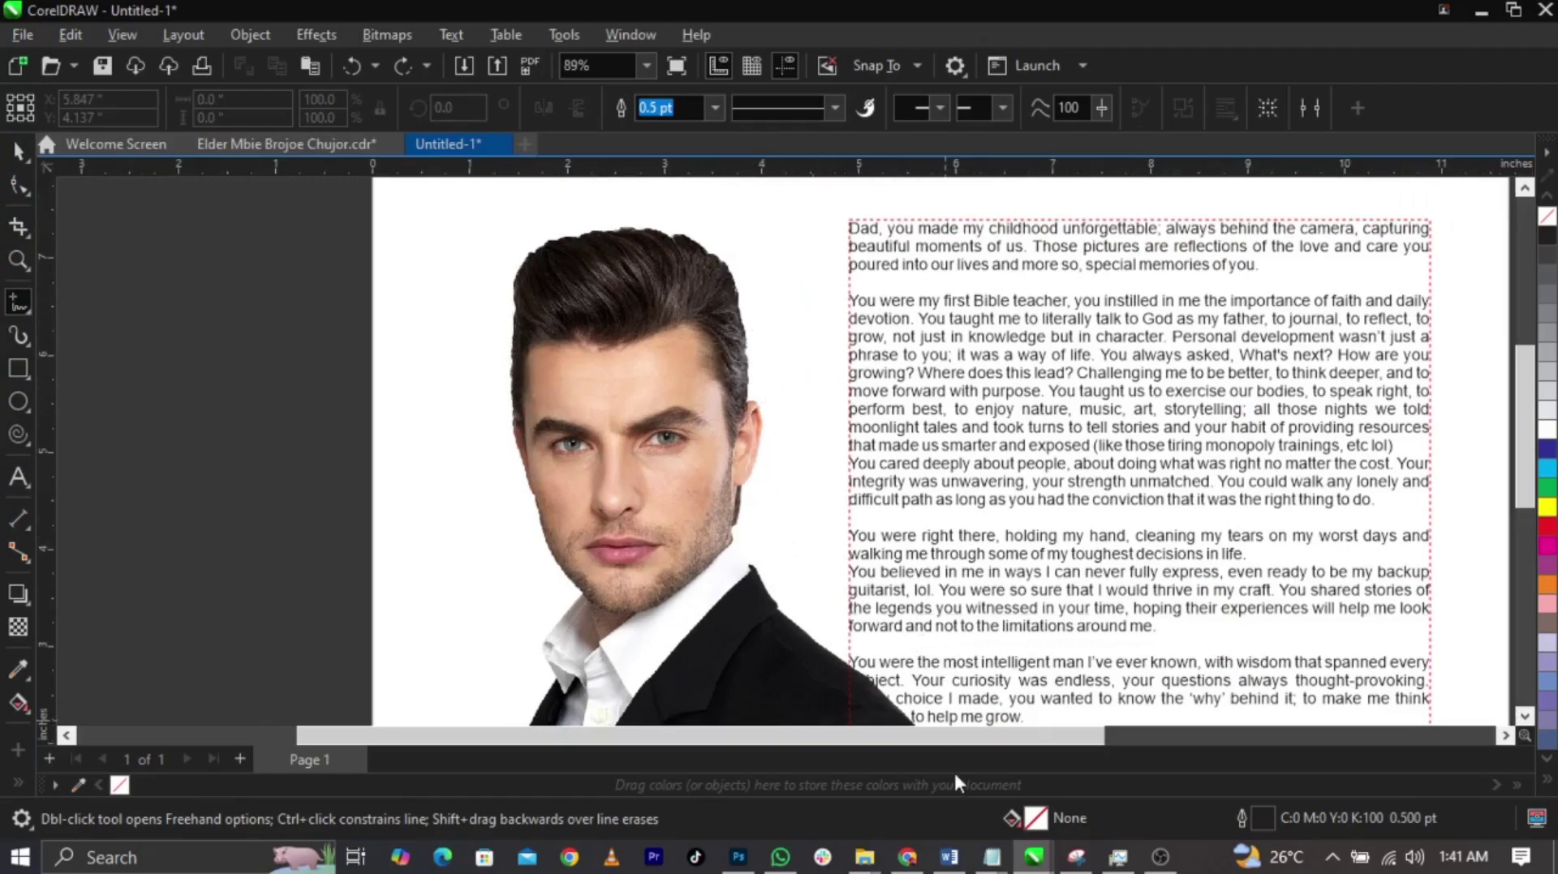
pyautogui.scroll(-2, 821, 458)
pyautogui.scroll(-1, 795, 386)
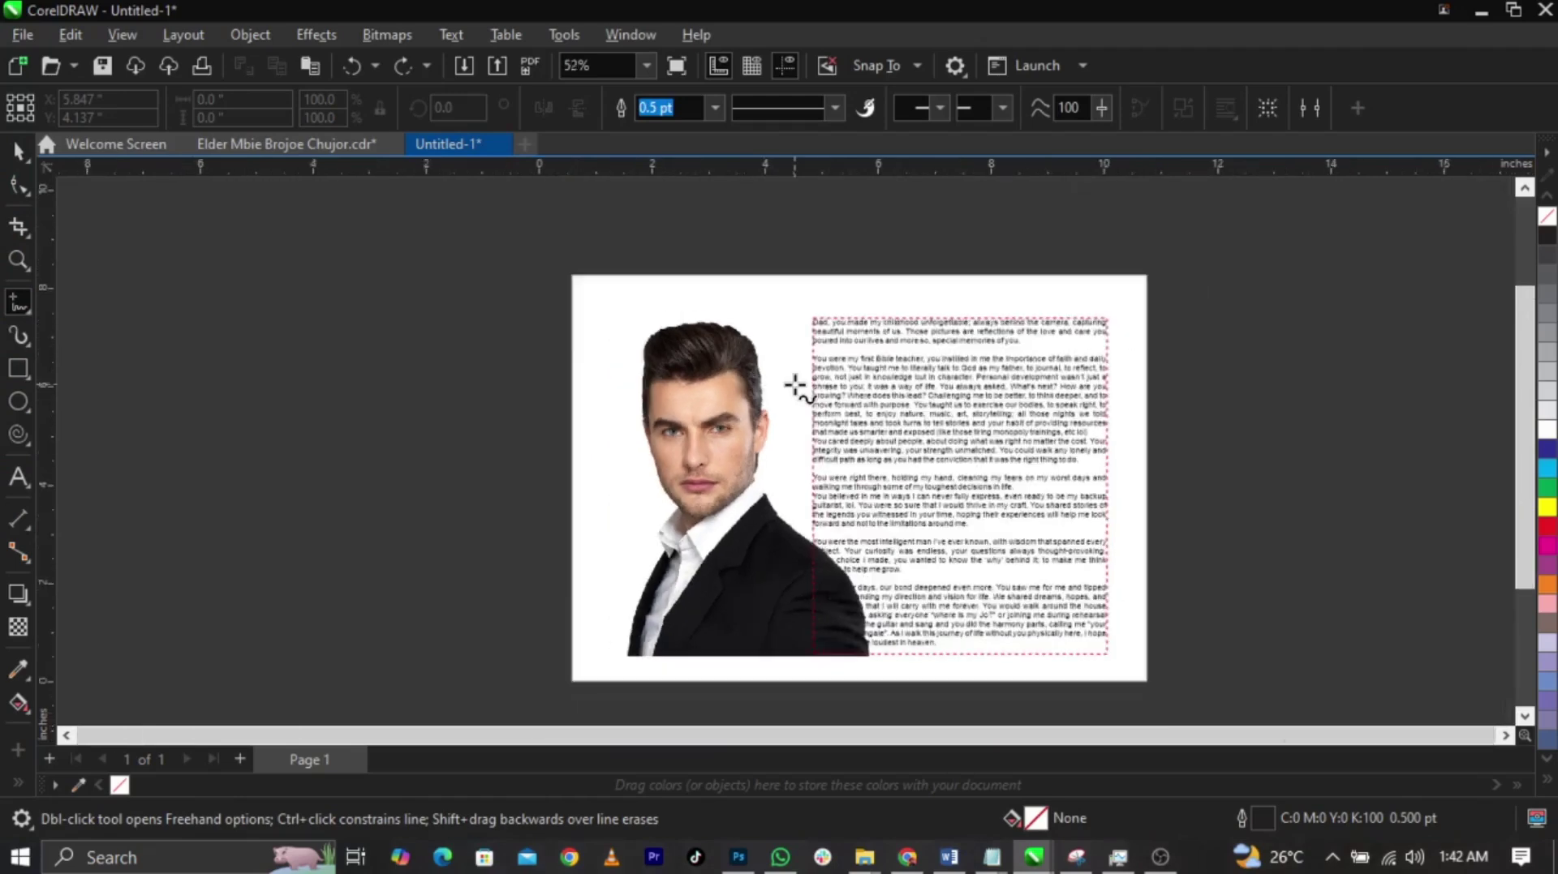
pyautogui.scroll(2, 806, 421)
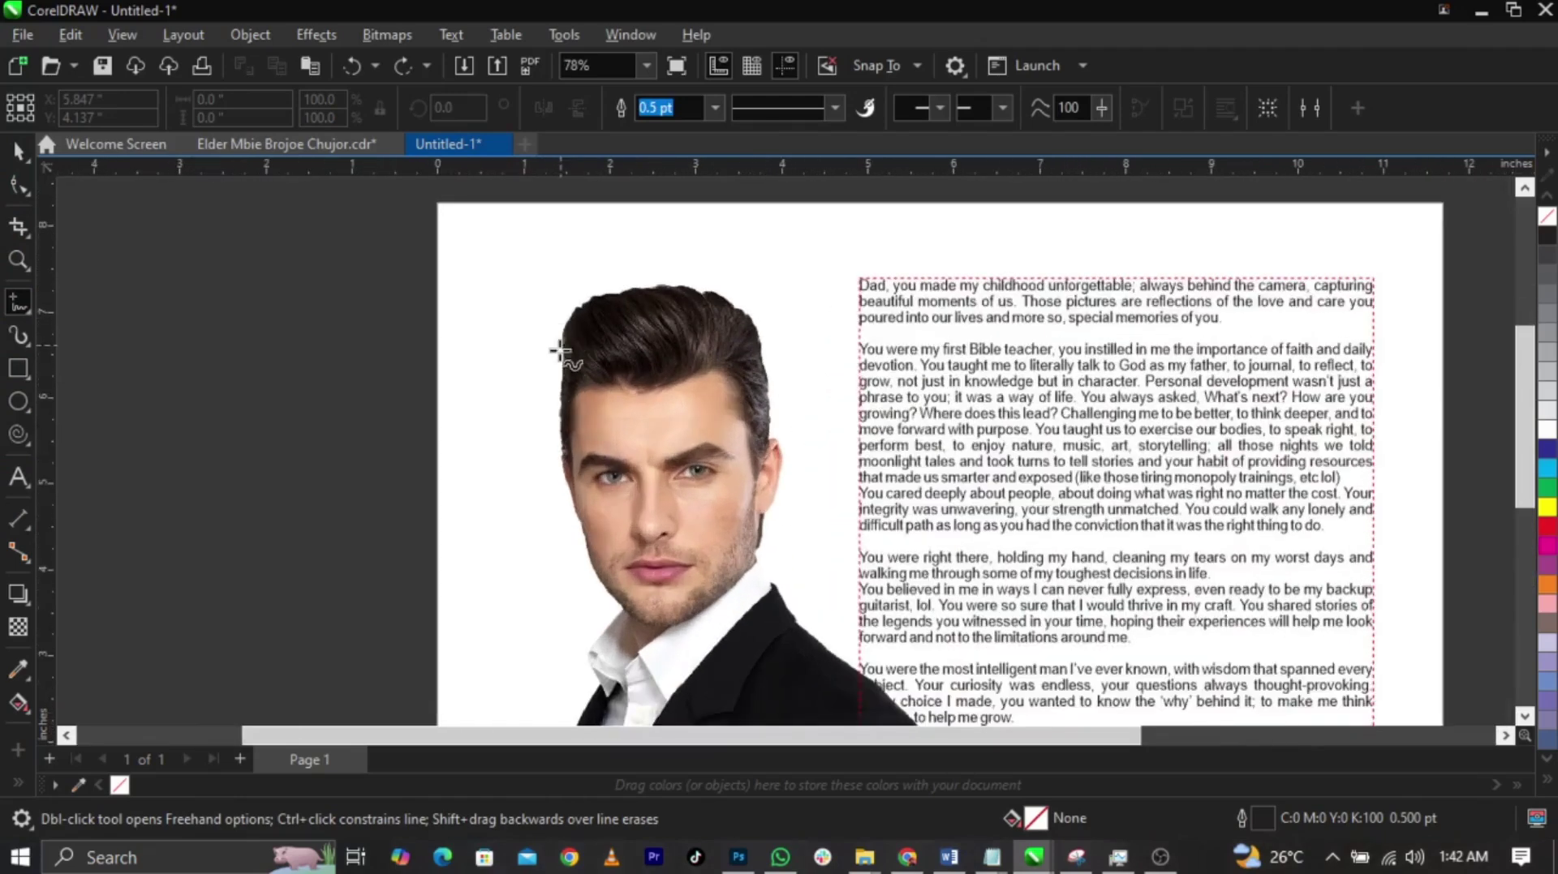
pyautogui.moveTo(551, 352)
pyautogui.mouseDown()
pyautogui.moveTo(568, 295)
pyautogui.moveTo(623, 275)
pyautogui.moveTo(717, 277)
pyautogui.moveTo(755, 300)
pyautogui.moveTo(790, 484)
pyautogui.moveTo(769, 568)
pyautogui.moveTo(800, 614)
pyautogui.moveTo(945, 726)
pyautogui.mouseUp()
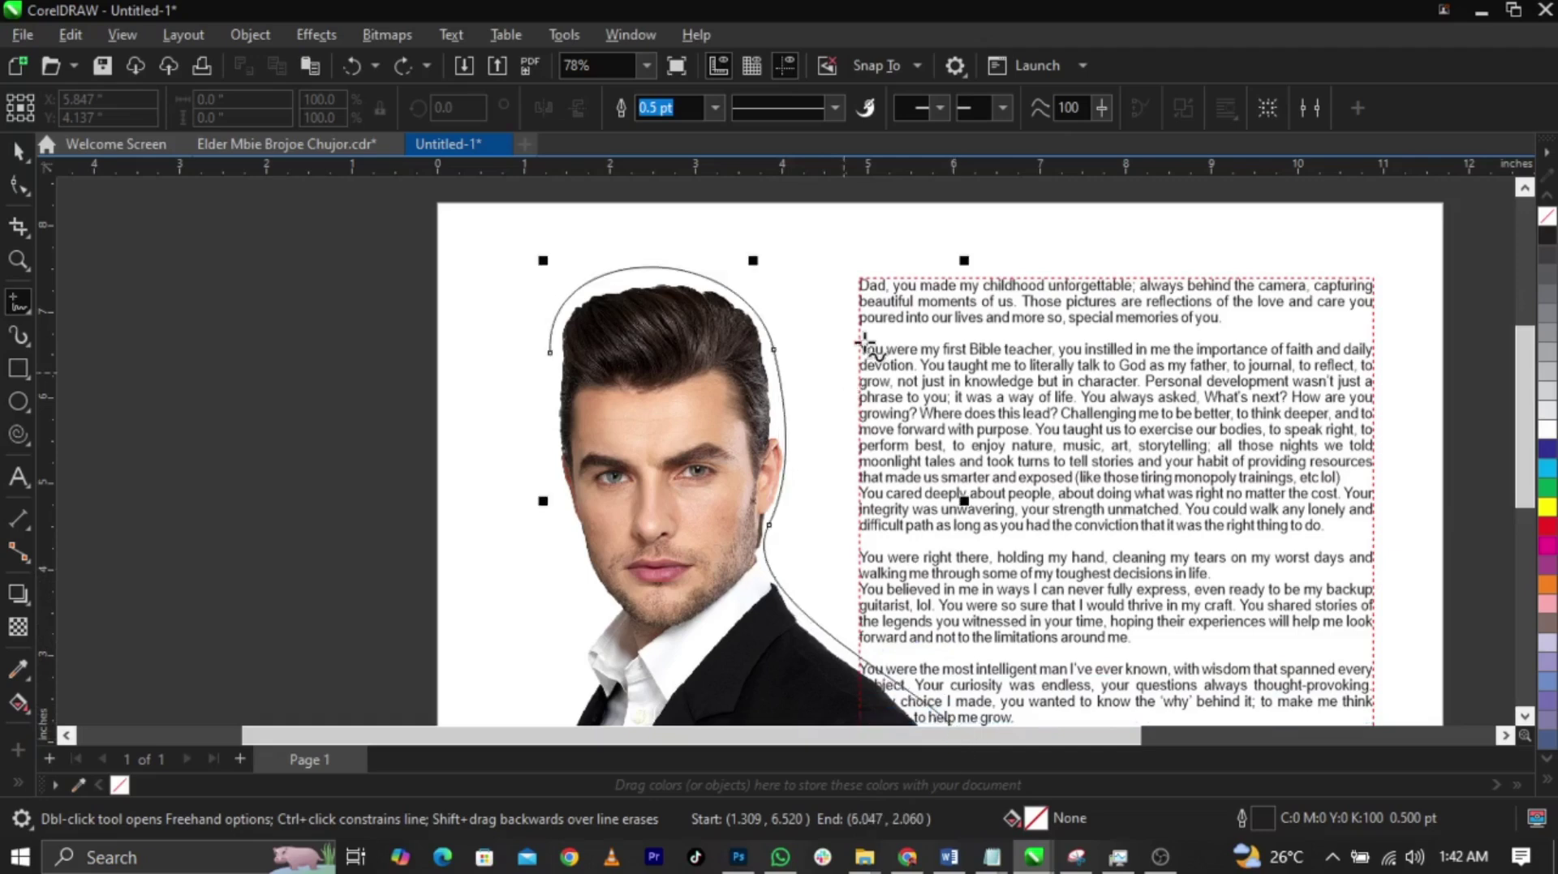
pyautogui.scroll(-3, 864, 345)
pyautogui.scroll(1, 829, 460)
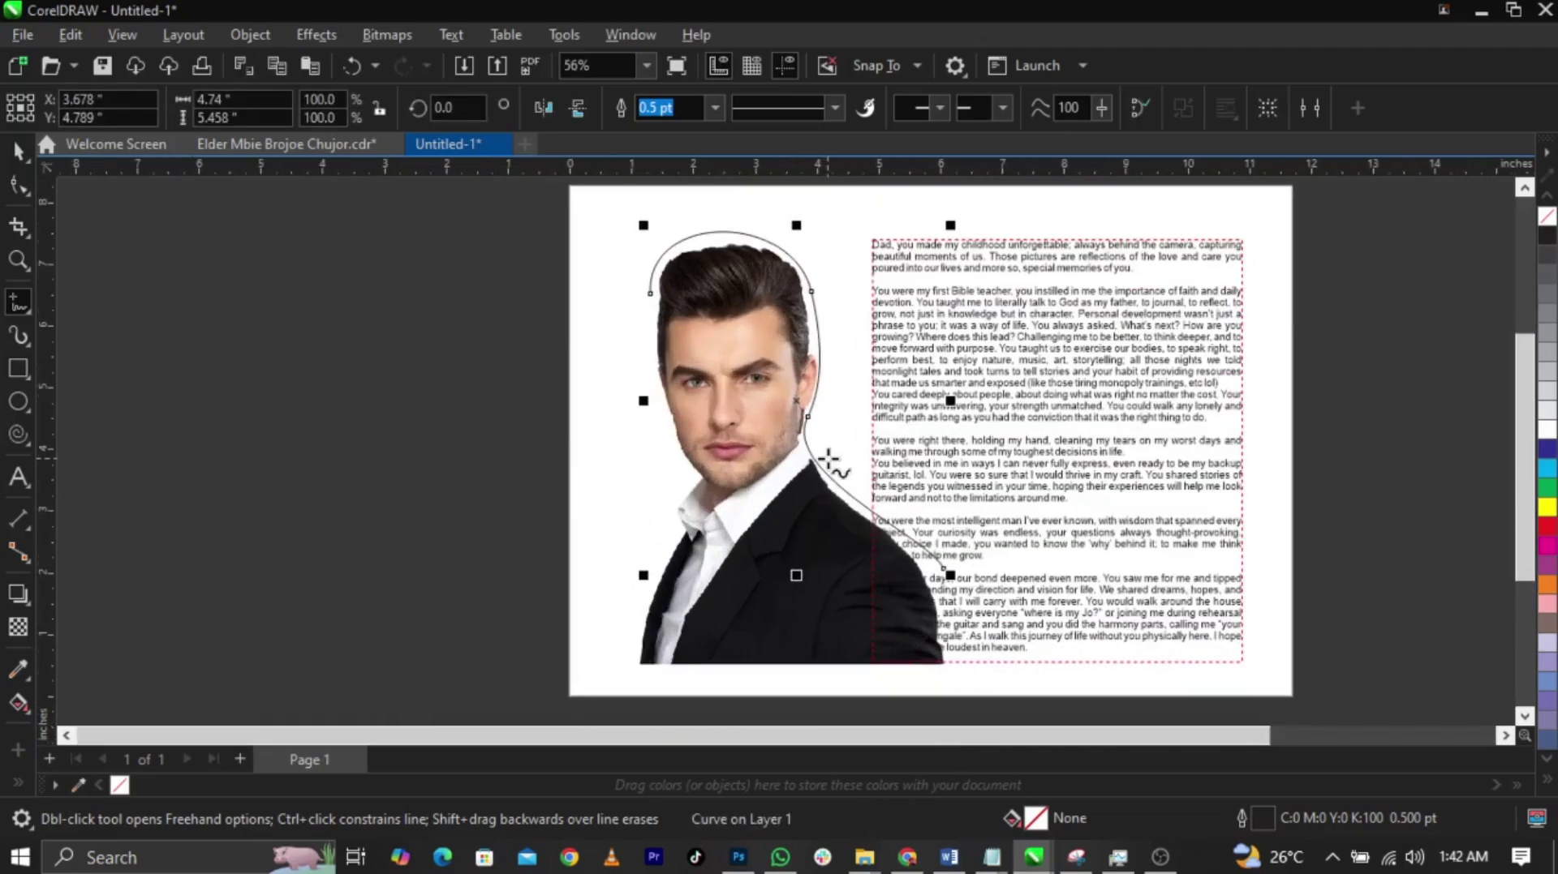
pyautogui.press('Delete')
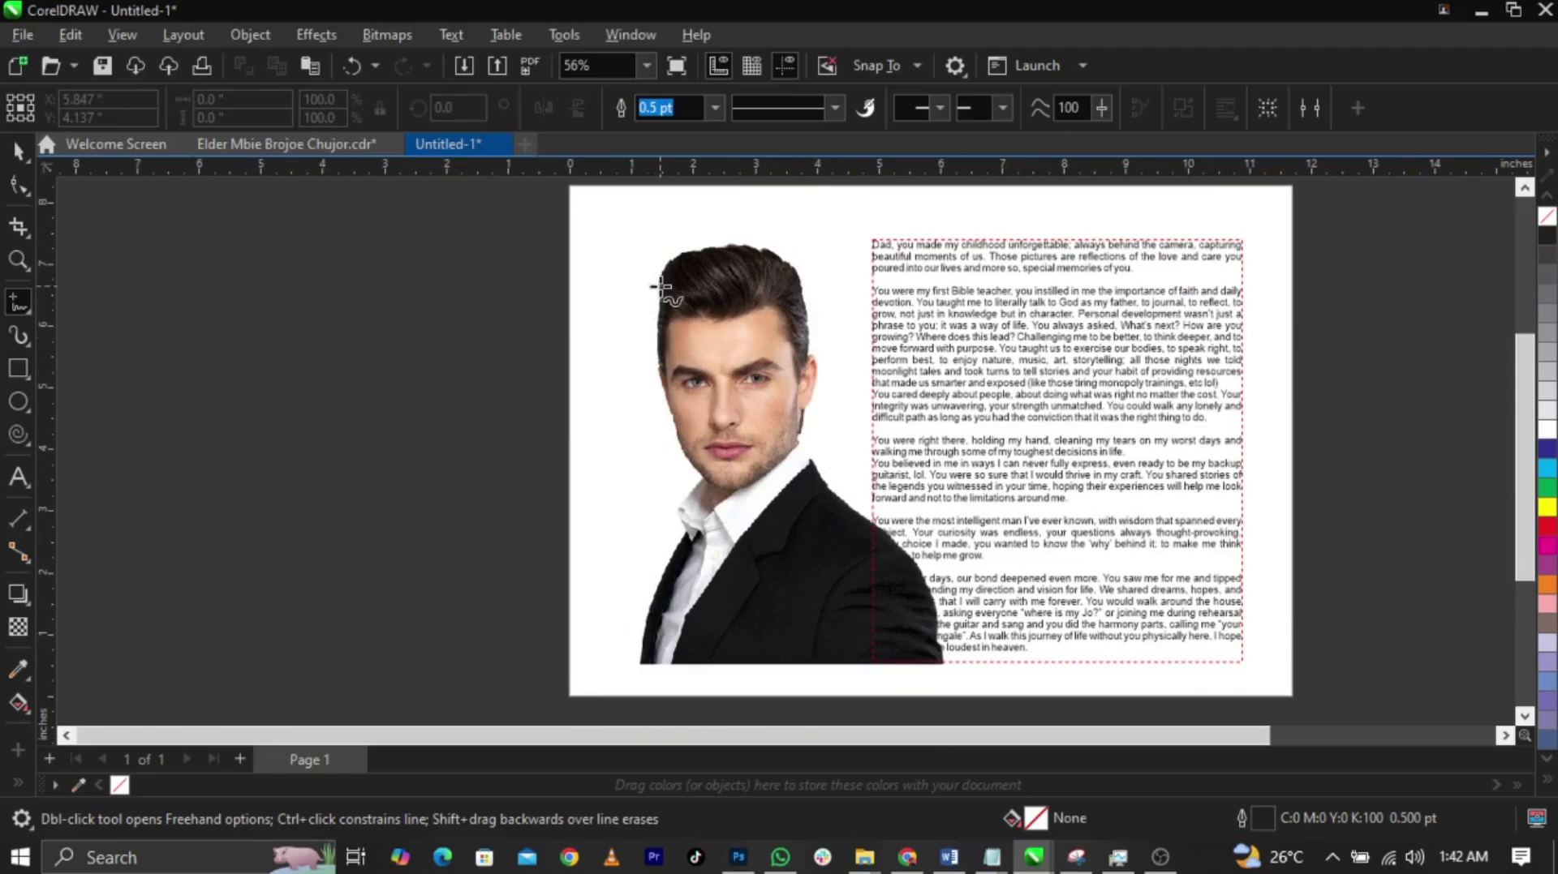
# Step: Redraw the freehand outline from the top of the head down past the shoulder
pyautogui.moveTo(649, 292)
pyautogui.mouseDown()
pyautogui.moveTo(664, 248)
pyautogui.moveTo(702, 249)
pyautogui.mouseUp()
pyautogui.press('Delete')
pyautogui.moveTo(644, 305)
pyautogui.mouseDown()
pyautogui.moveTo(638, 263)
pyautogui.moveTo(690, 237)
pyautogui.moveTo(784, 244)
pyautogui.moveTo(803, 264)
pyautogui.moveTo(826, 359)
pyautogui.moveTo(820, 459)
pyautogui.moveTo(928, 553)
pyautogui.moveTo(959, 685)
pyautogui.mouseUp()
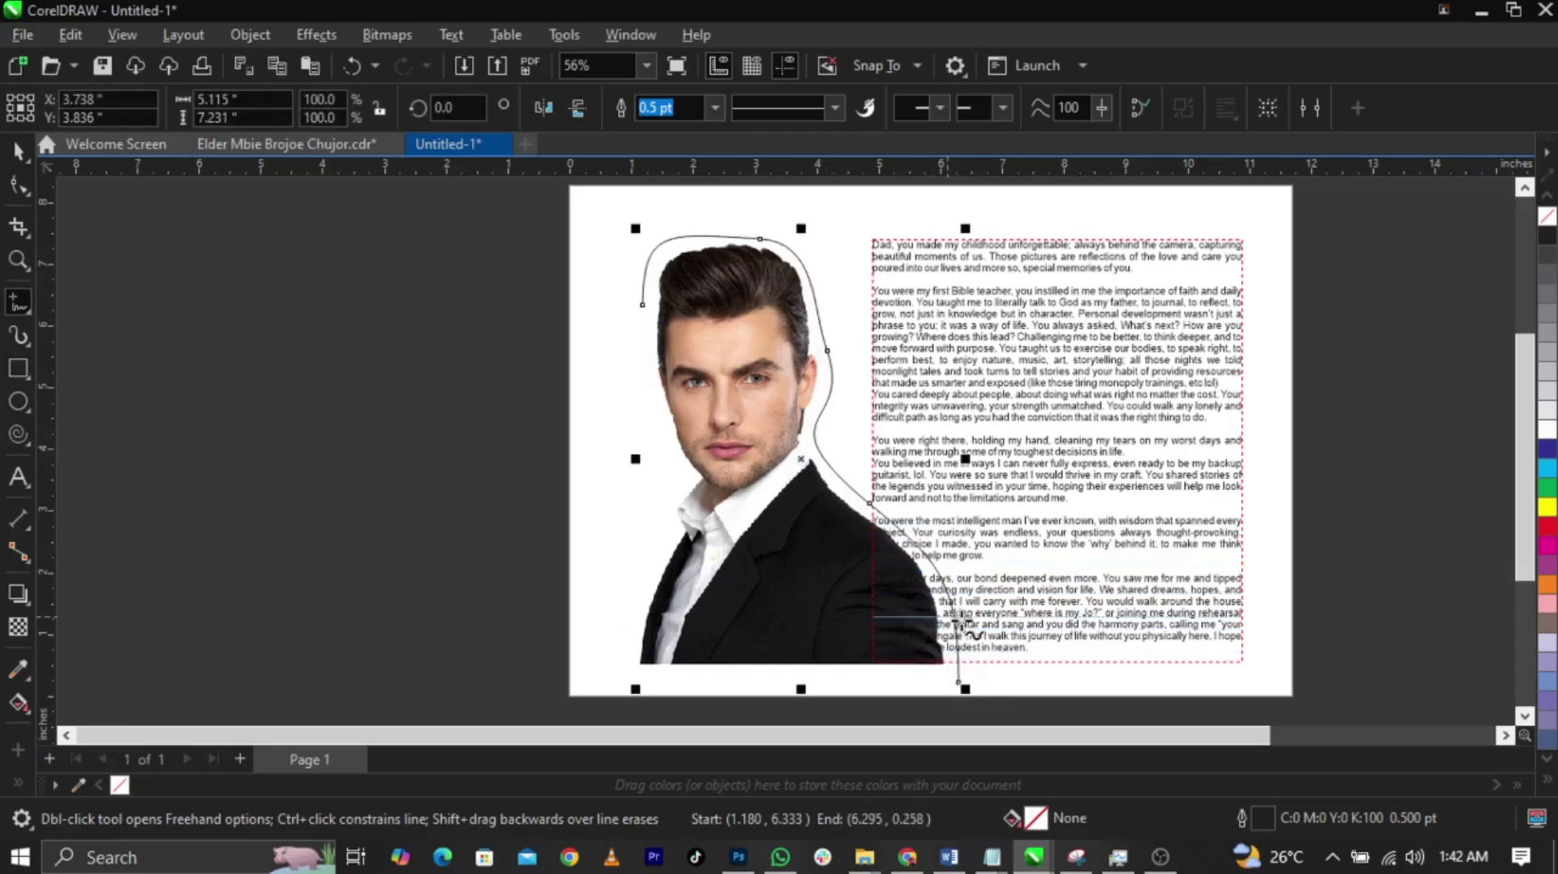
# Step: With the Shape tool, move the curve's start node down and pull the face-side segment inward
pyautogui.press('space')
pyautogui.click(405, 387)
pyautogui.scroll(2, 737, 231)
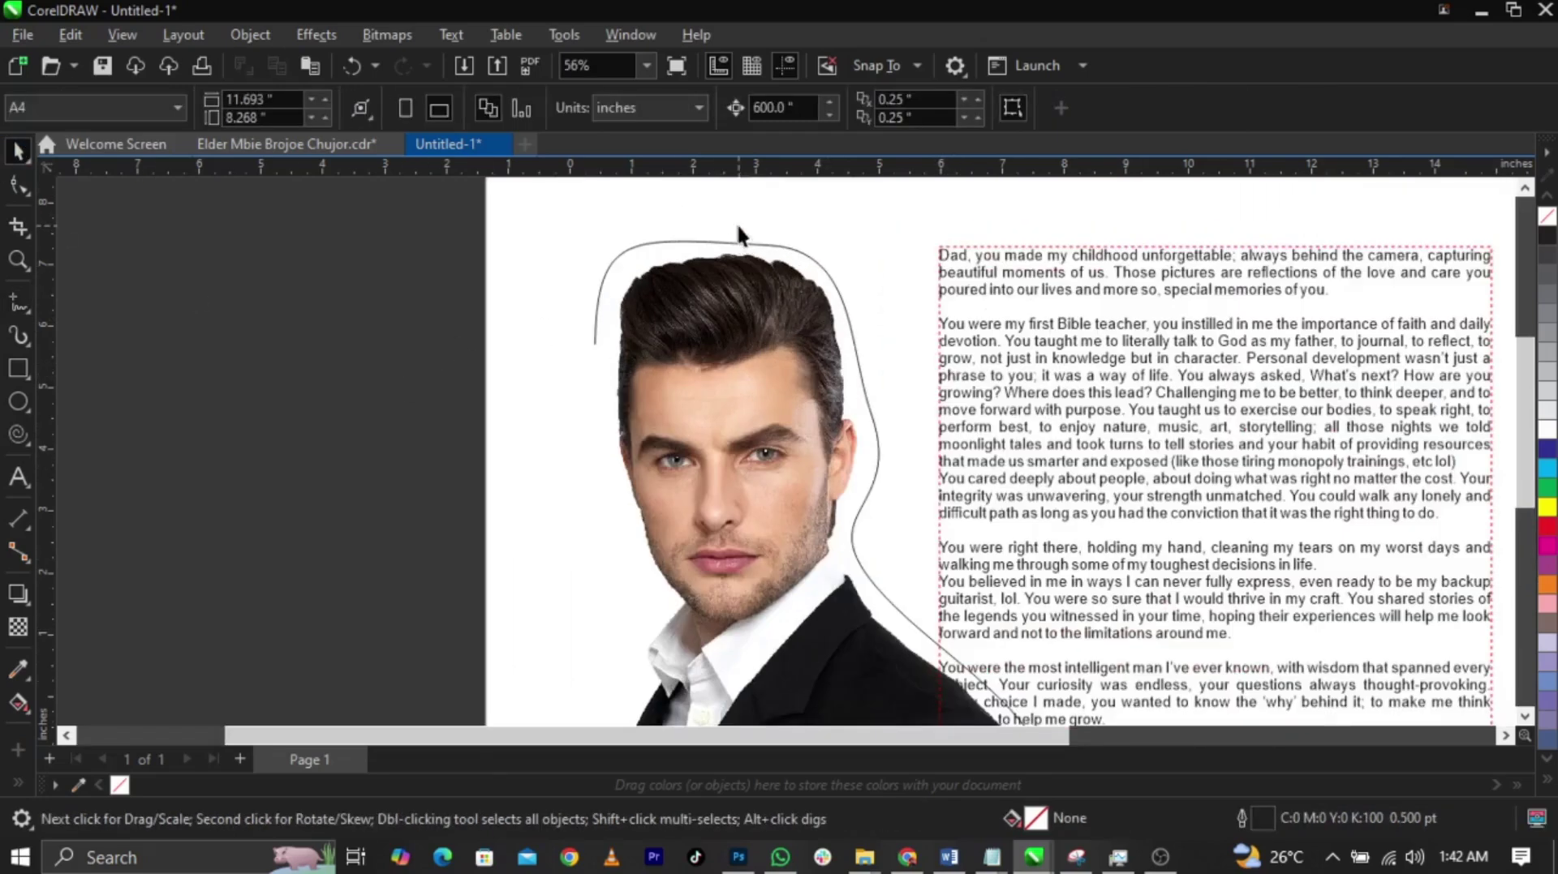
pyautogui.click(748, 253)
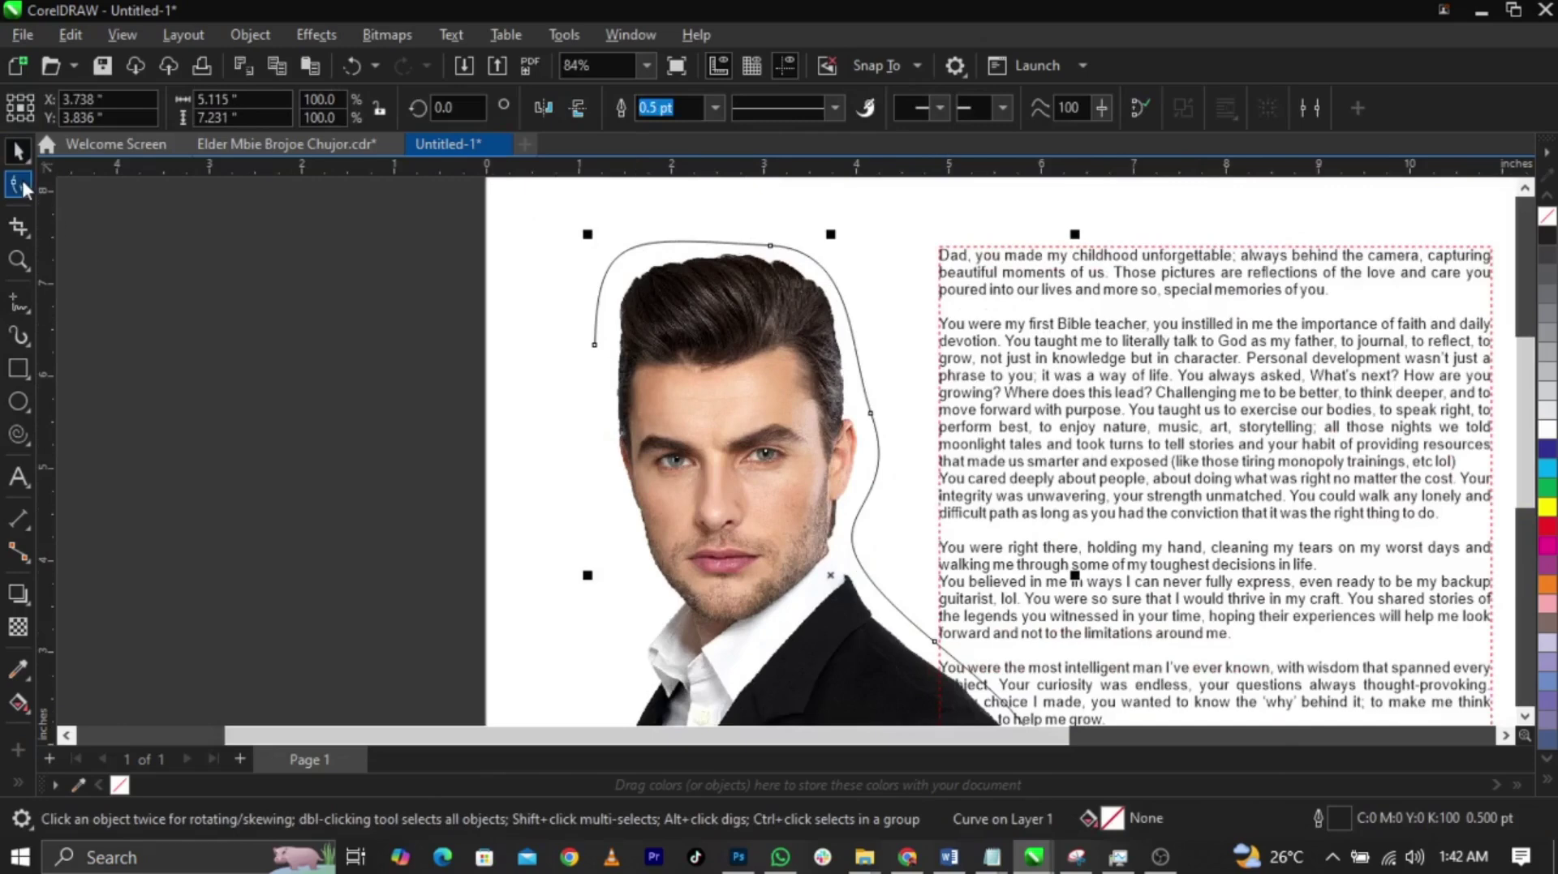
pyautogui.press('F10')
pyautogui.moveTo(592, 337); pyautogui.dragTo(603, 366)
pyautogui.scroll(2, 880, 471)
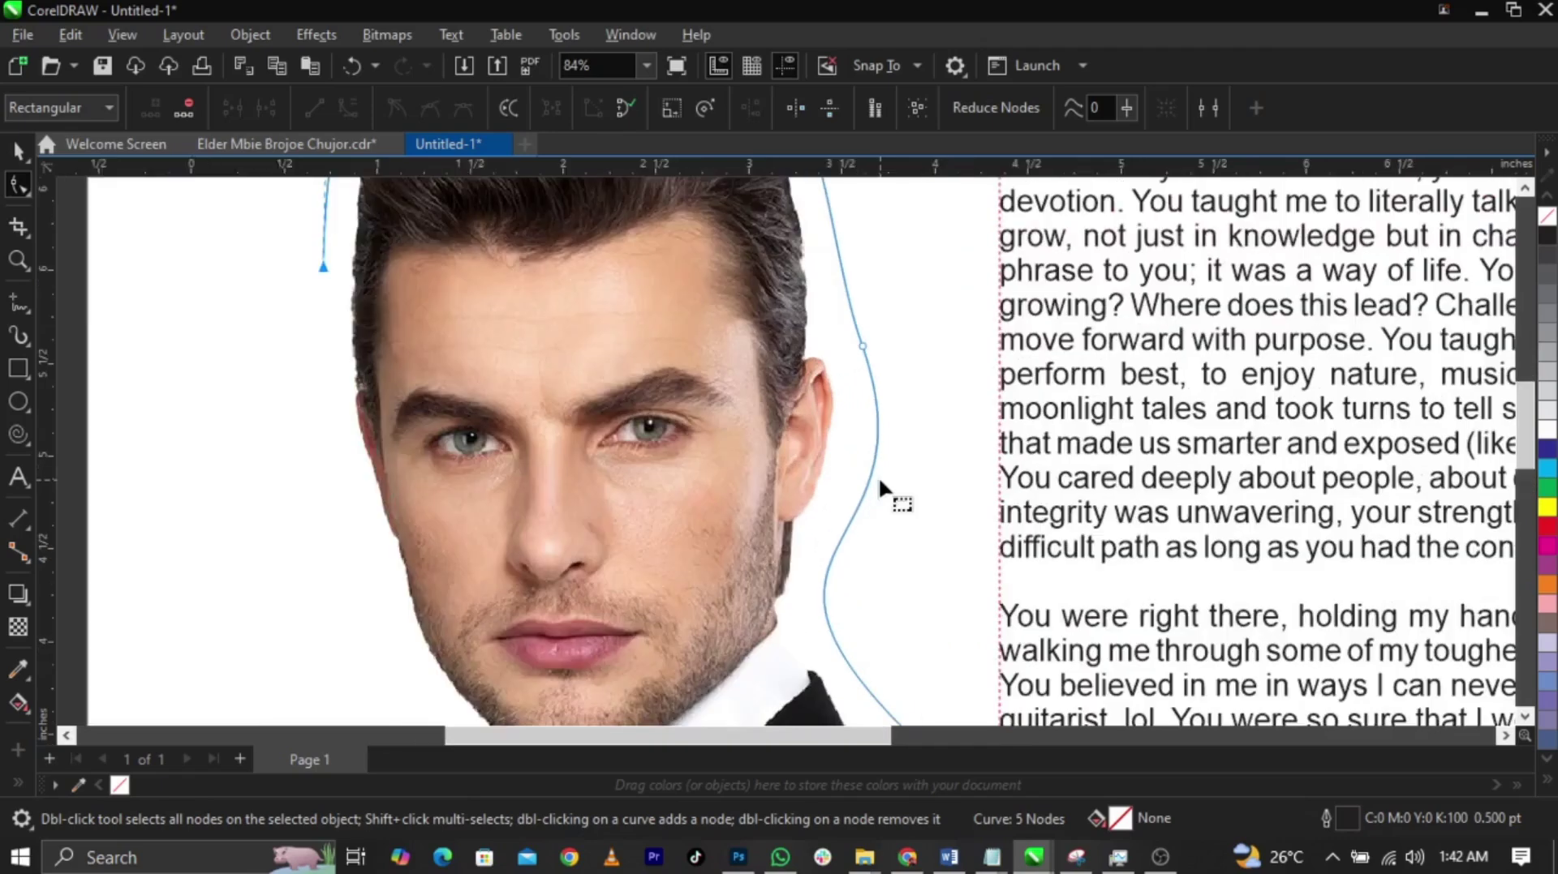
pyautogui.click(863, 351)
pyautogui.moveTo(879, 454); pyautogui.dragTo(852, 459)
pyautogui.scroll(-3, 856, 459)
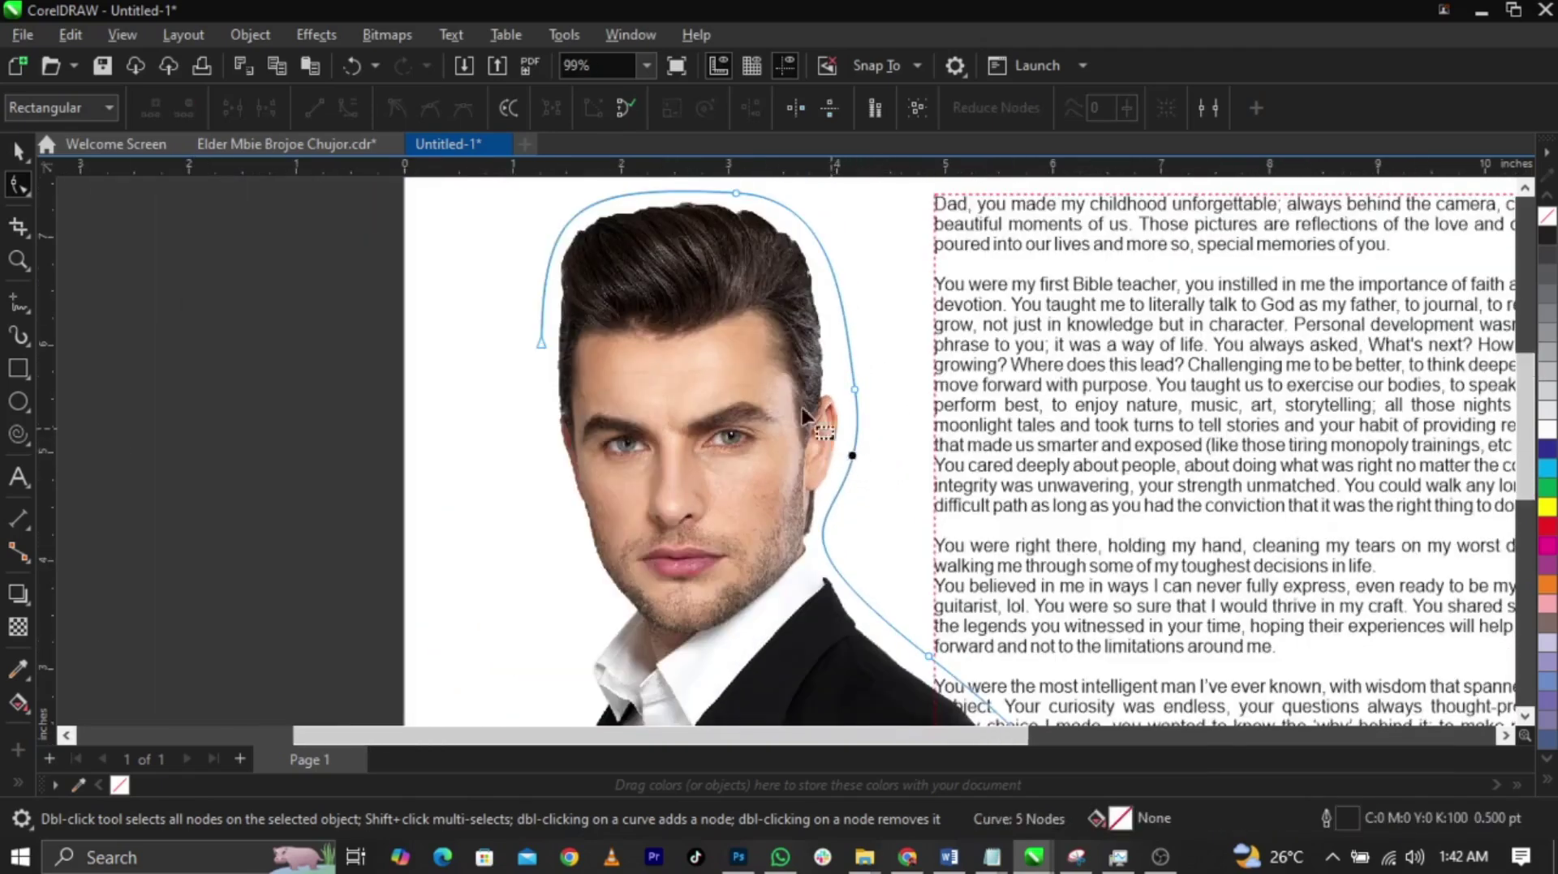
pyautogui.scroll(-1, 762, 499)
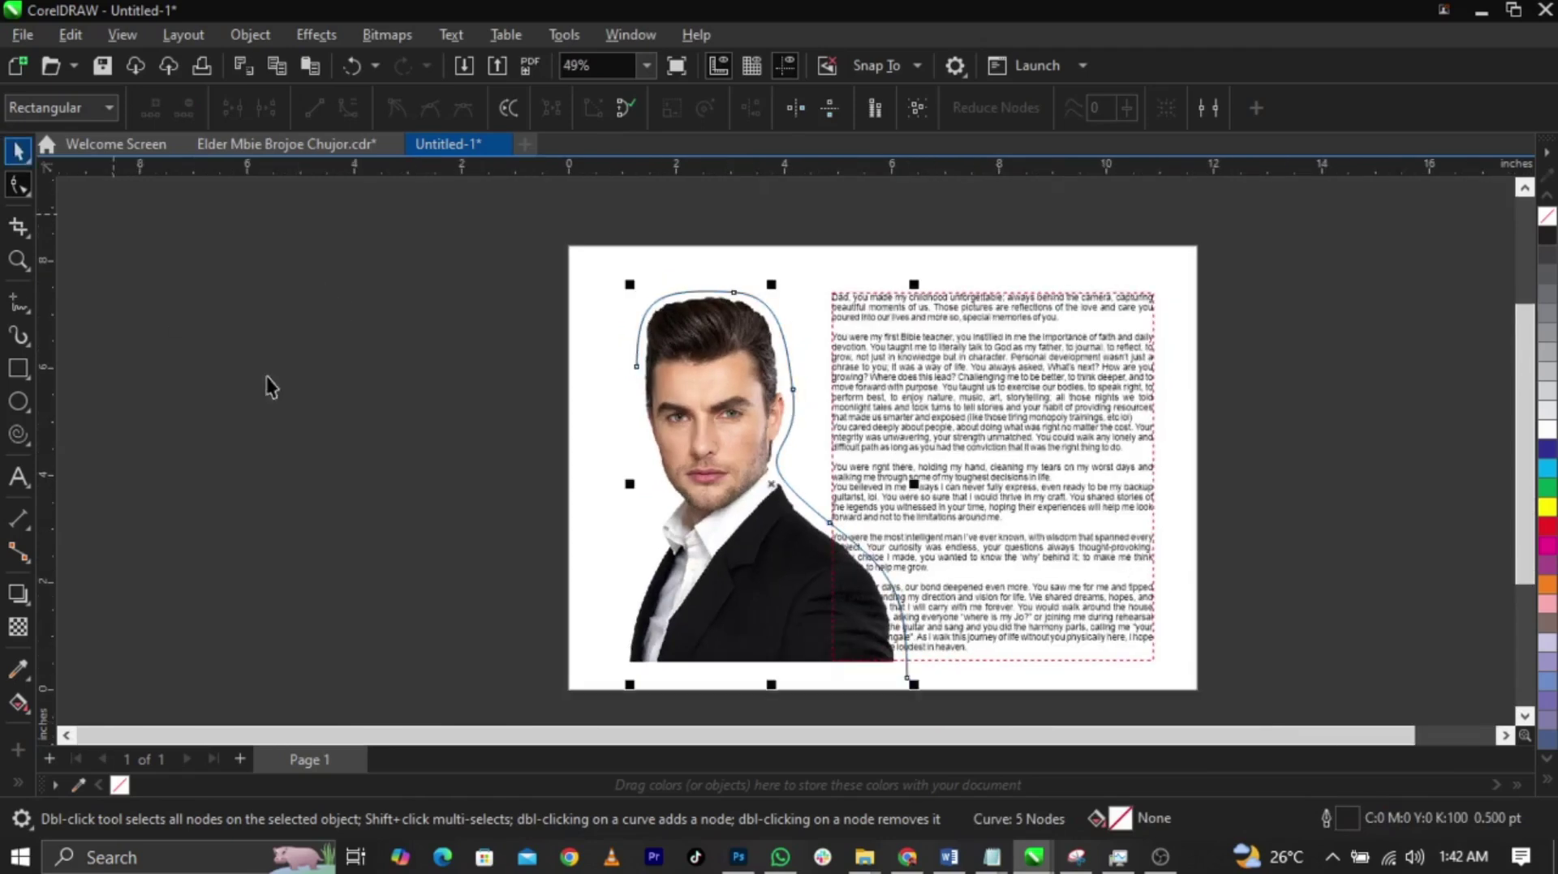
# Step: Return to the Pick tool and select the outline curve beside the face
pyautogui.press('space')
pyautogui.press('Escape')
pyautogui.scroll(1, 901, 602)
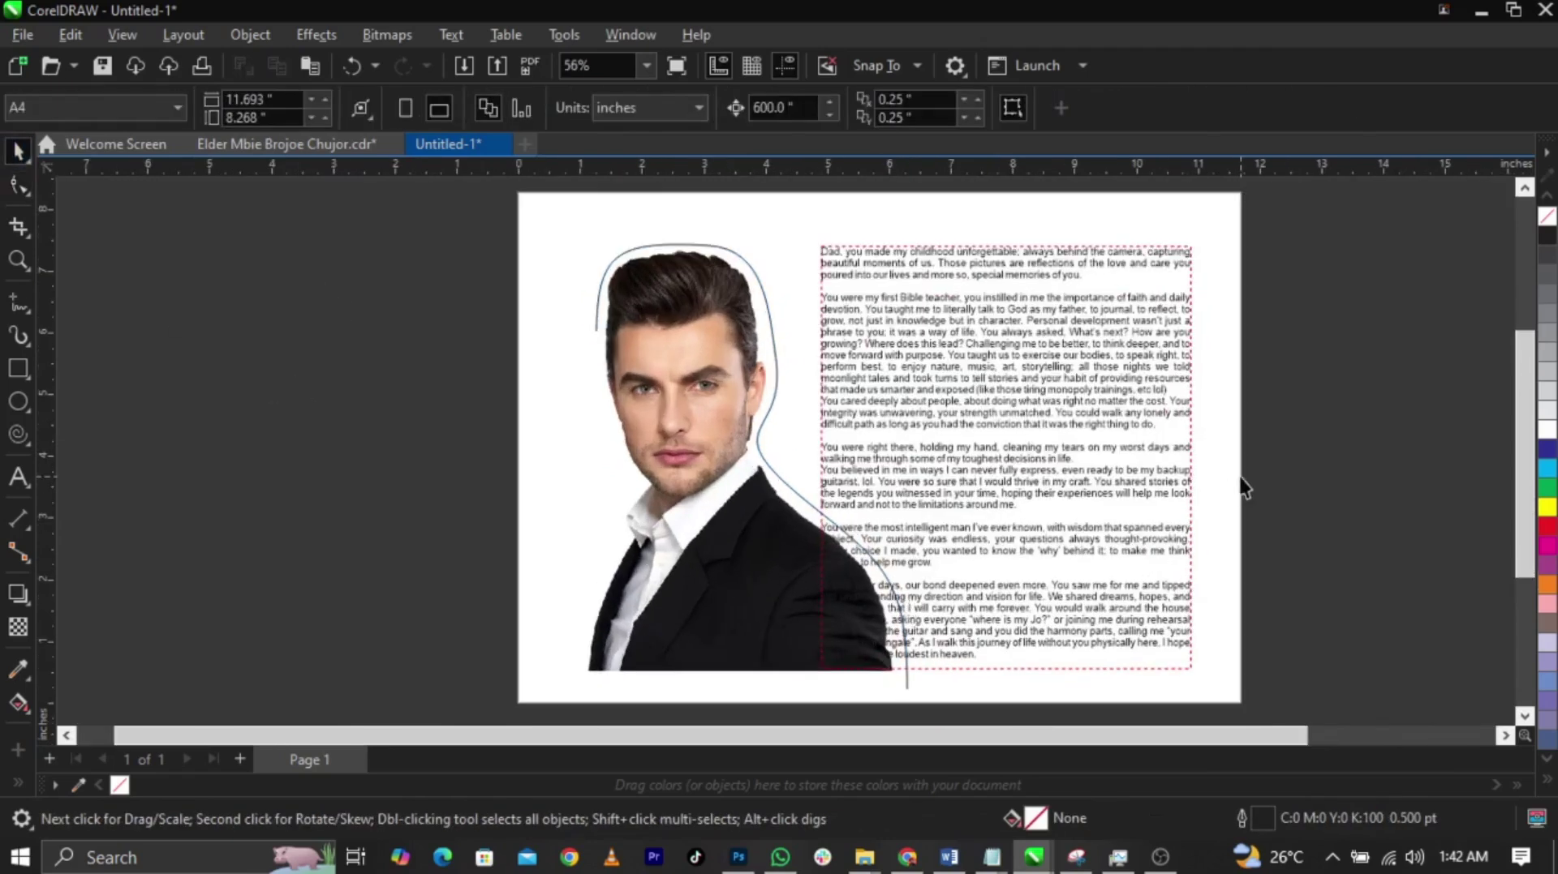
pyautogui.click(893, 442)
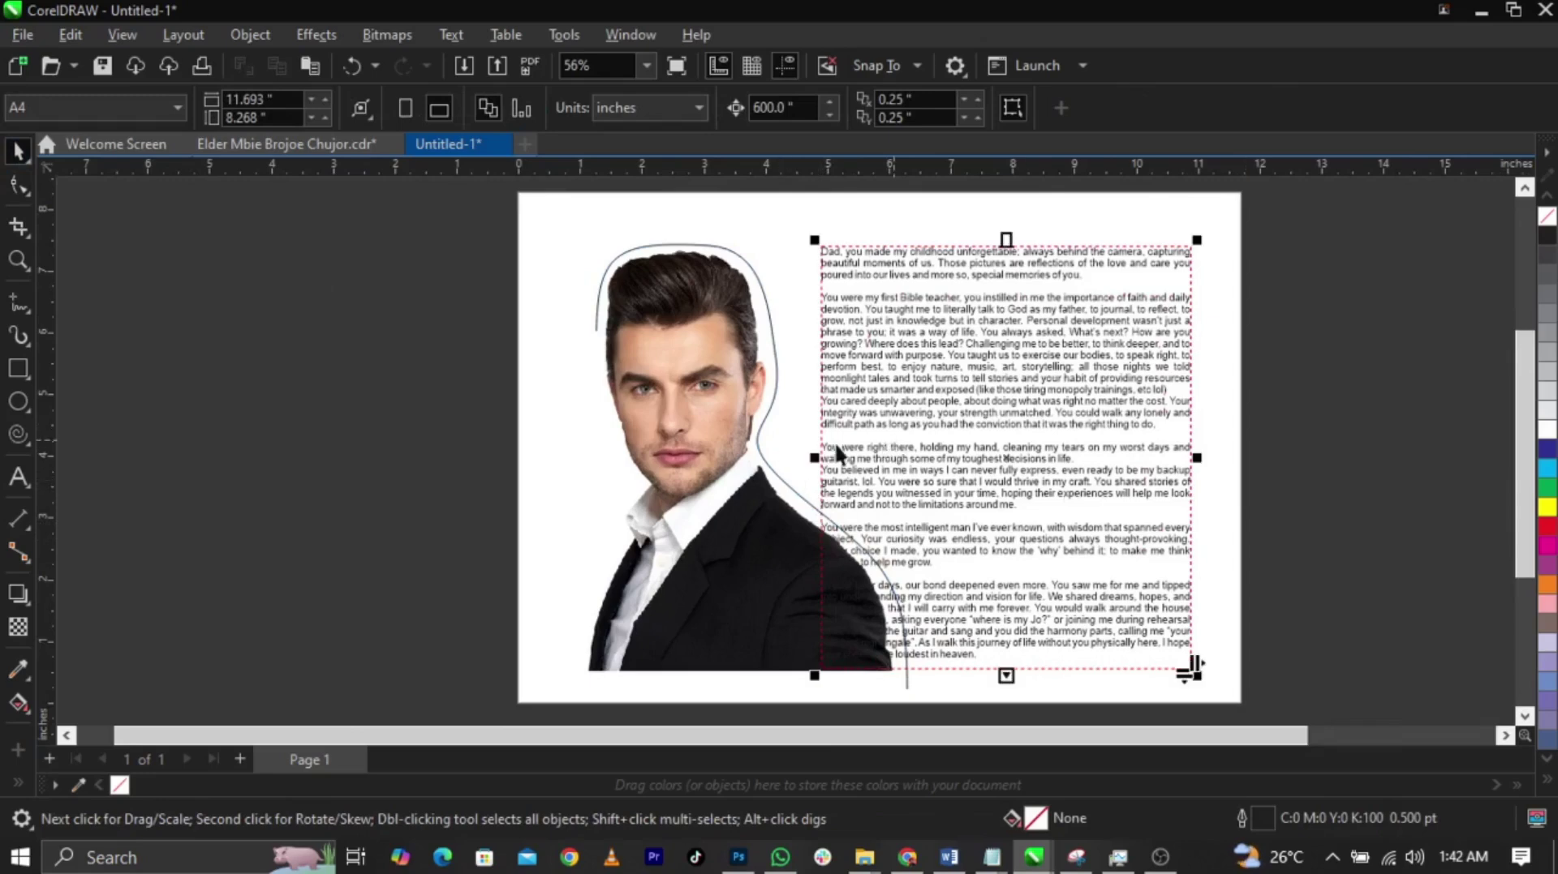
pyautogui.click(775, 388)
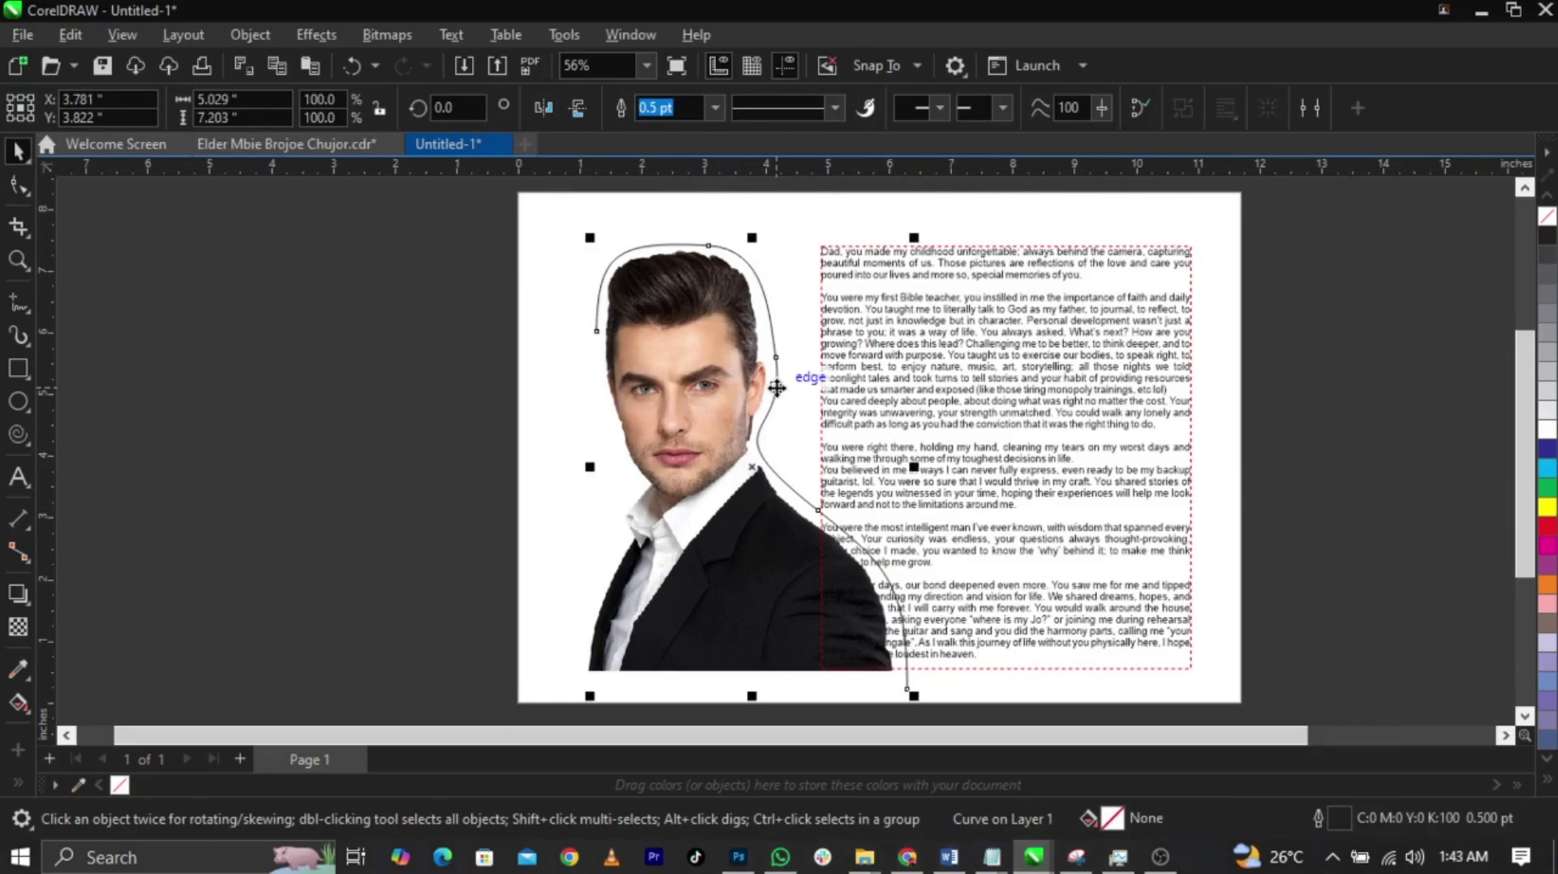
# Step: Convert the curve's outline to an object and set Contour Text Flows Right wrapping
pyautogui.click(257, 37)
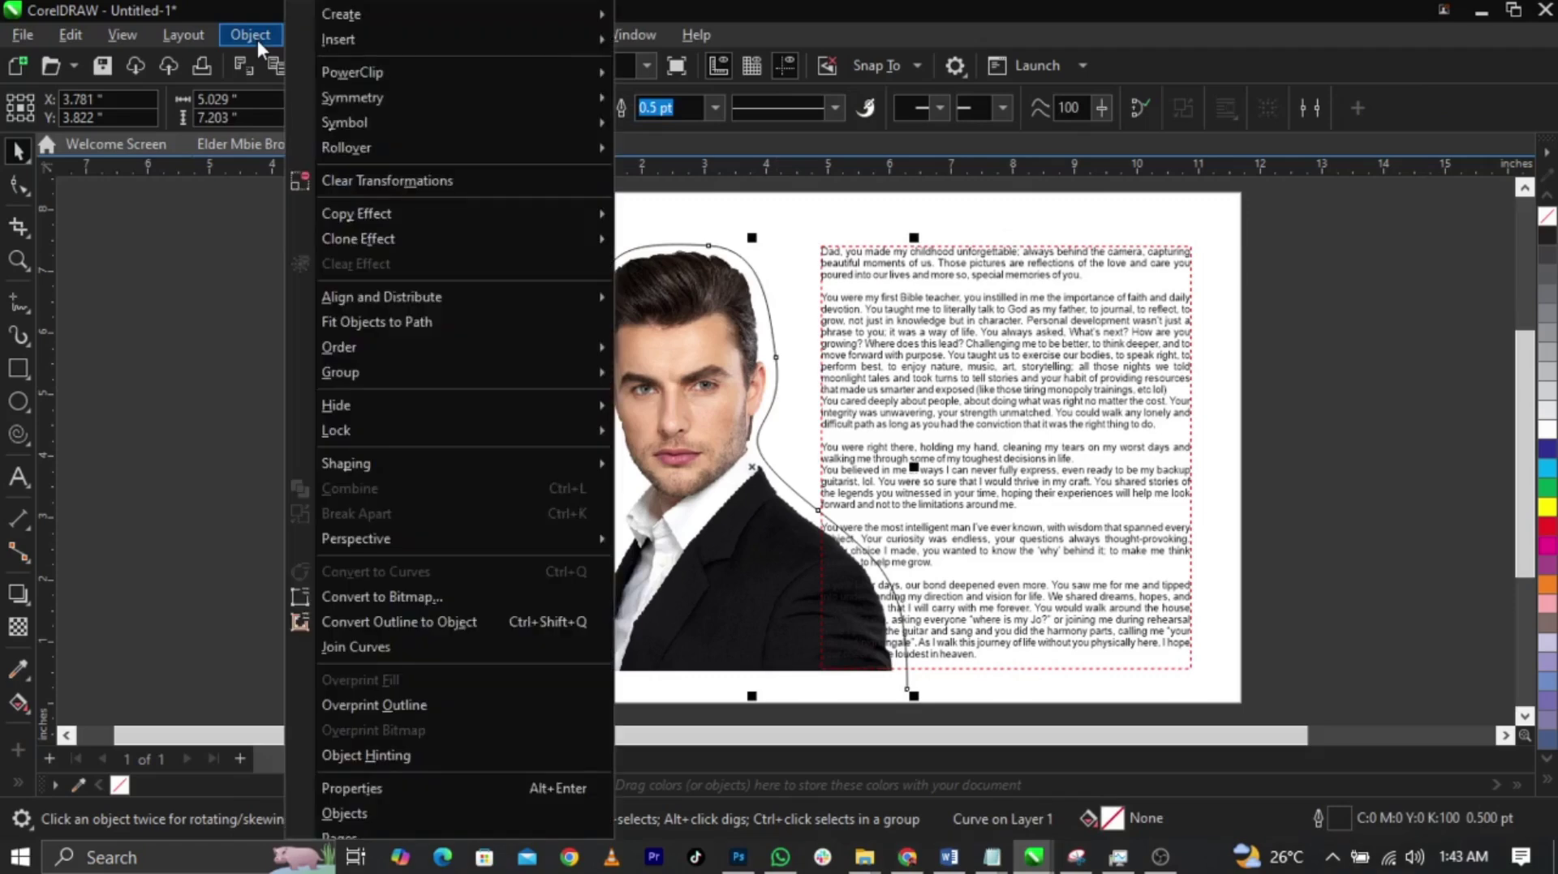
pyautogui.click(536, 622)
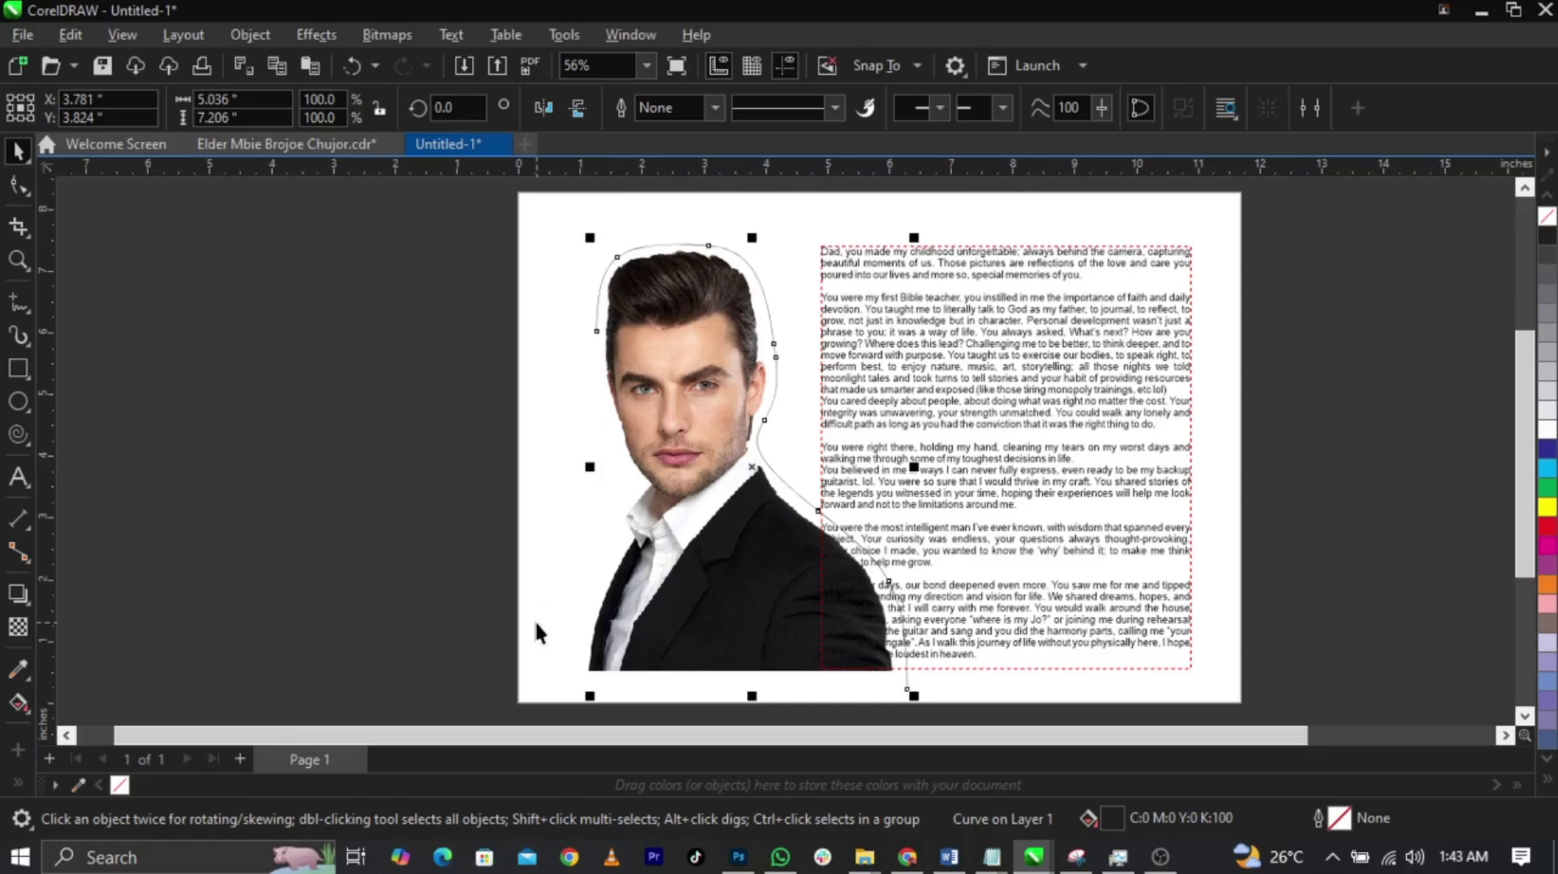
pyautogui.click(1238, 118)
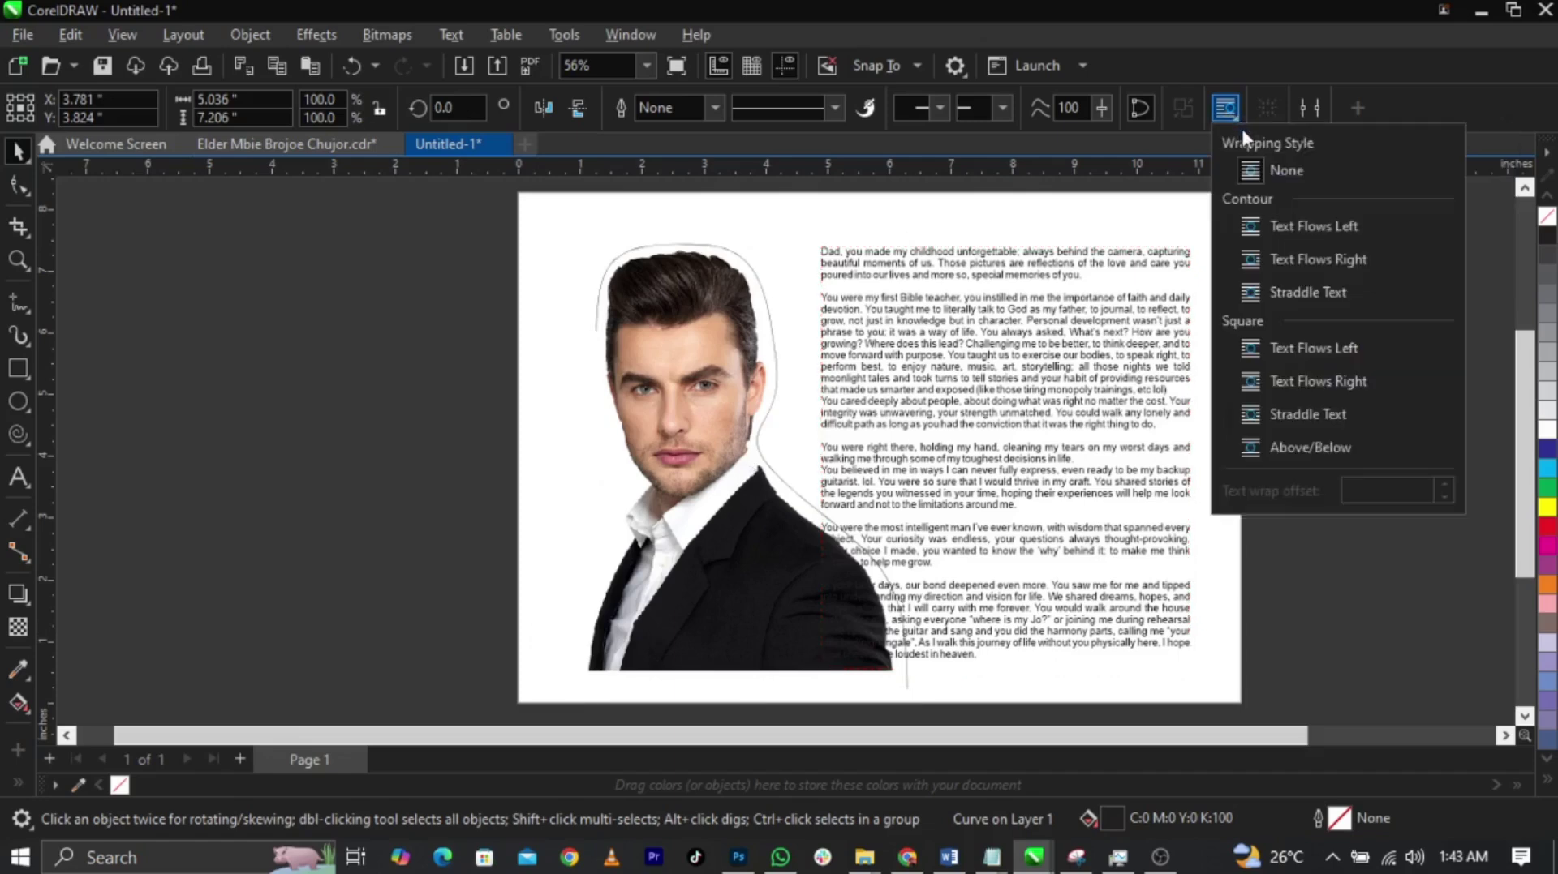
pyautogui.click(1248, 260)
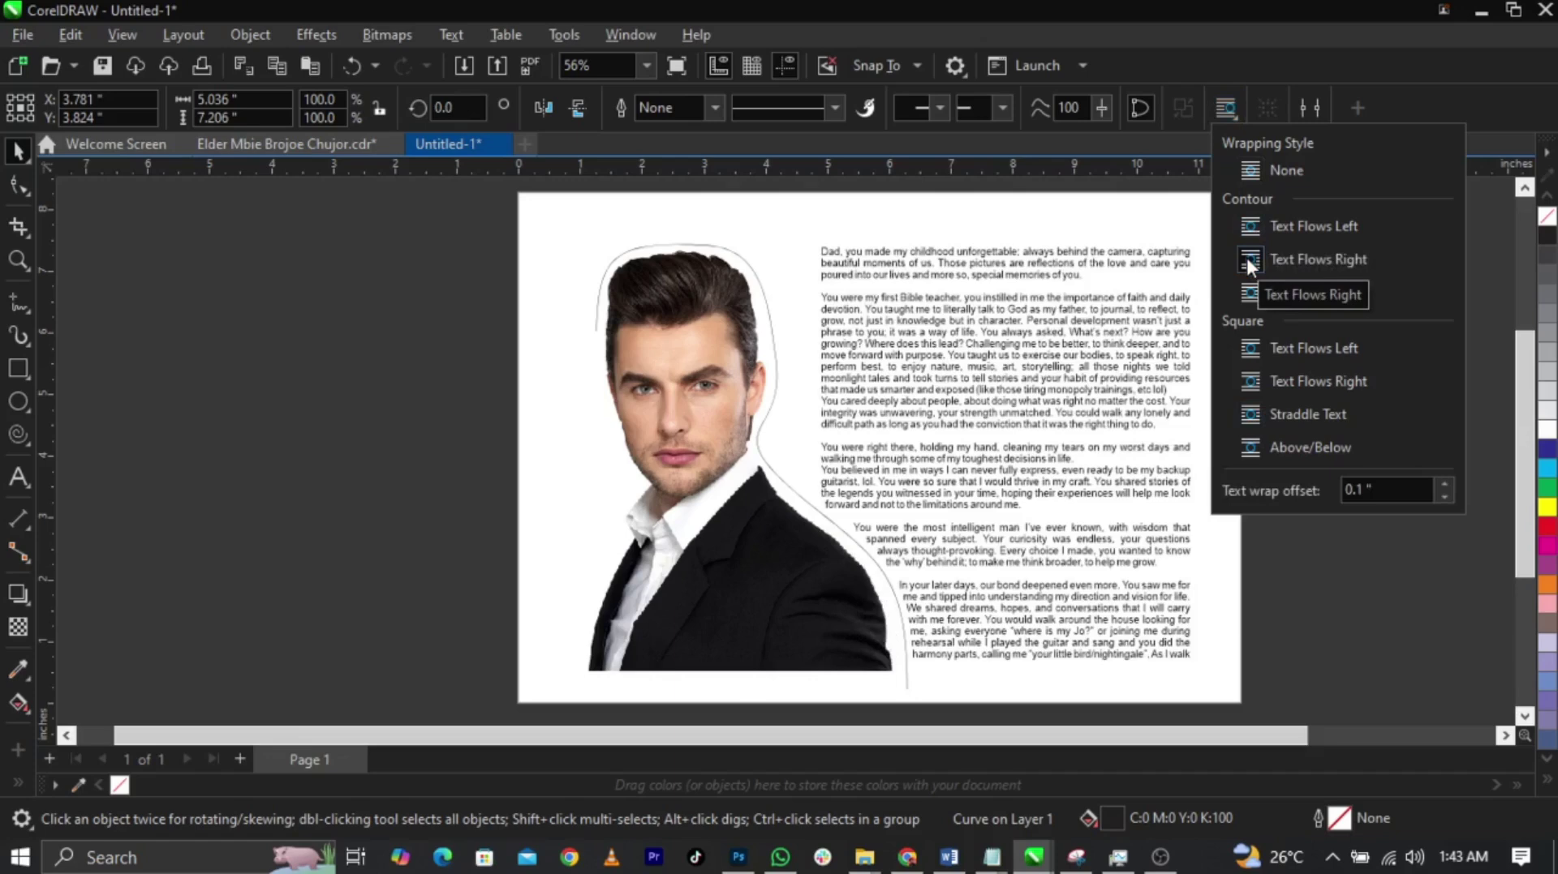
pyautogui.click(943, 447)
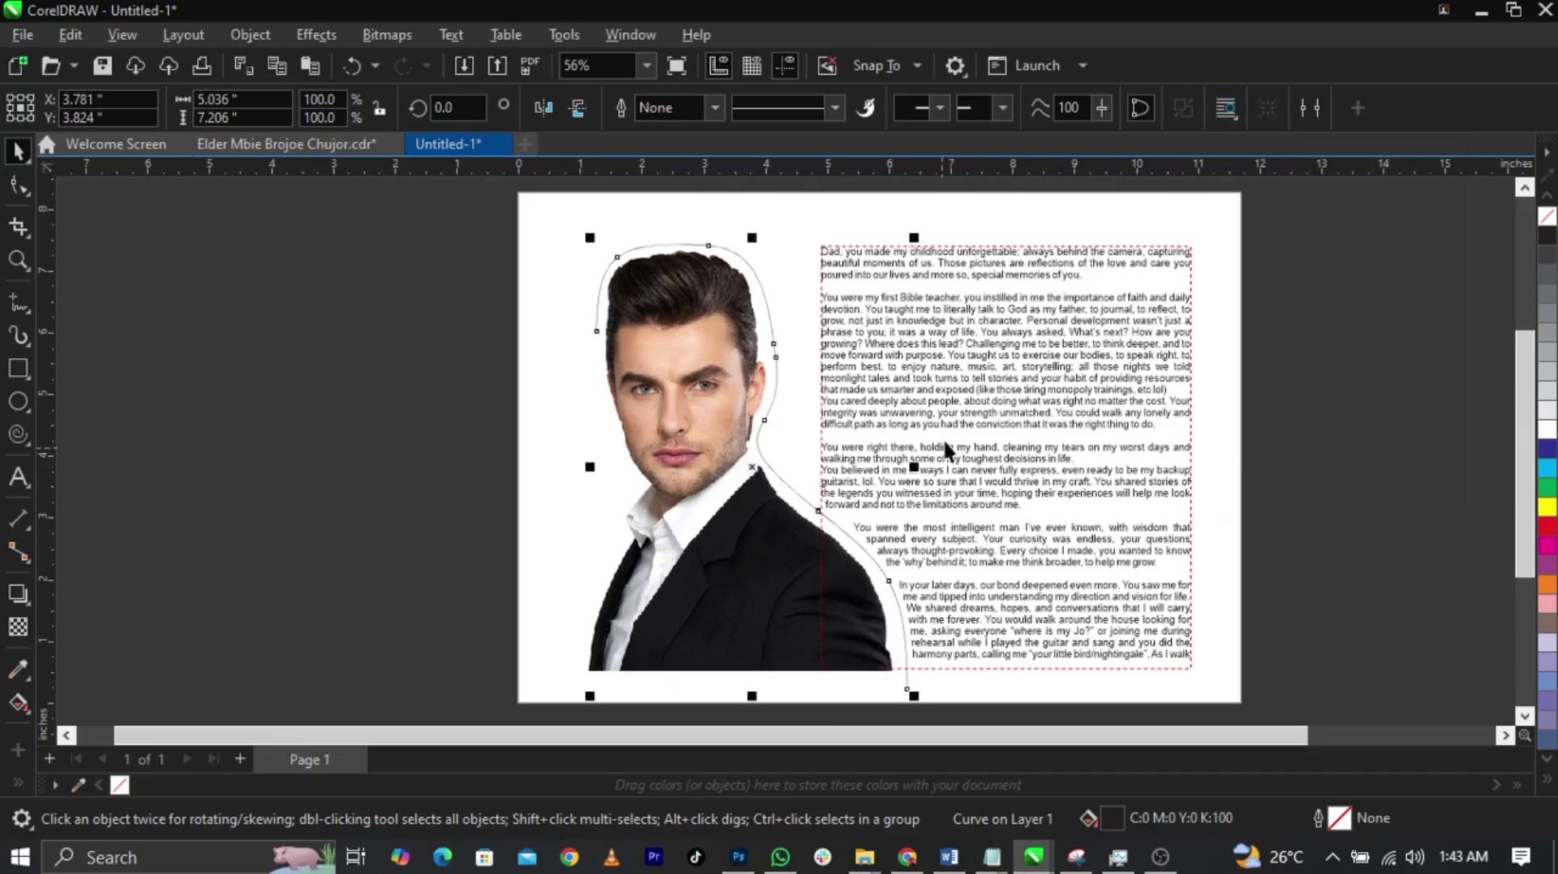
# Step: Widen the paragraph text frame leftward over the portrait
pyautogui.click(1217, 487)
pyautogui.click(1014, 470)
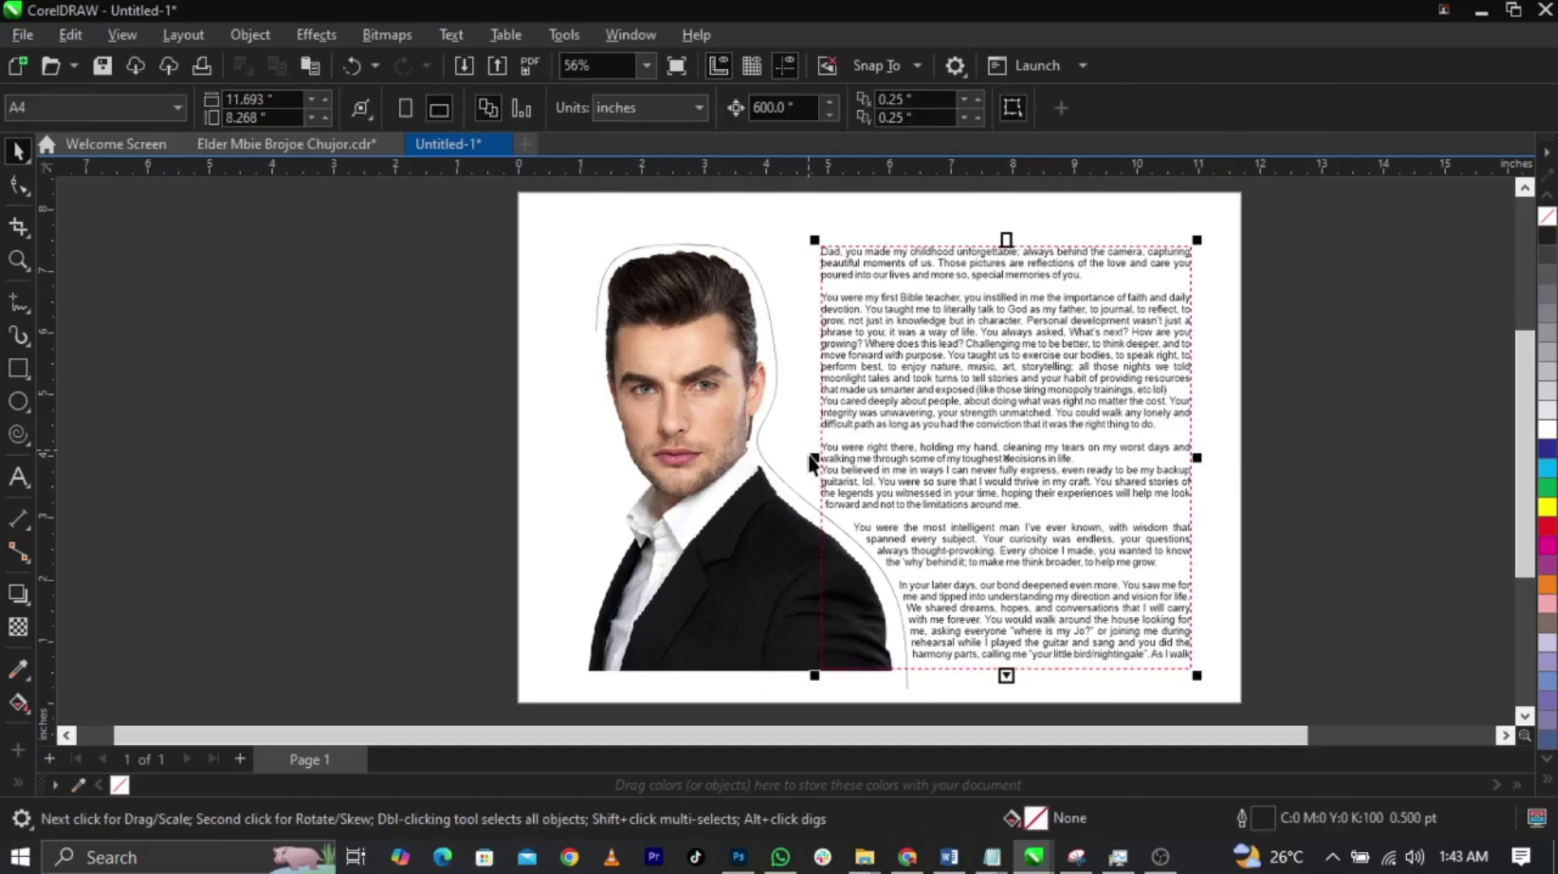
pyautogui.moveTo(801, 458); pyautogui.dragTo(667, 485)
# Step: Apply a drop cap to the letter's opening 'D'
pyautogui.click(1262, 479)
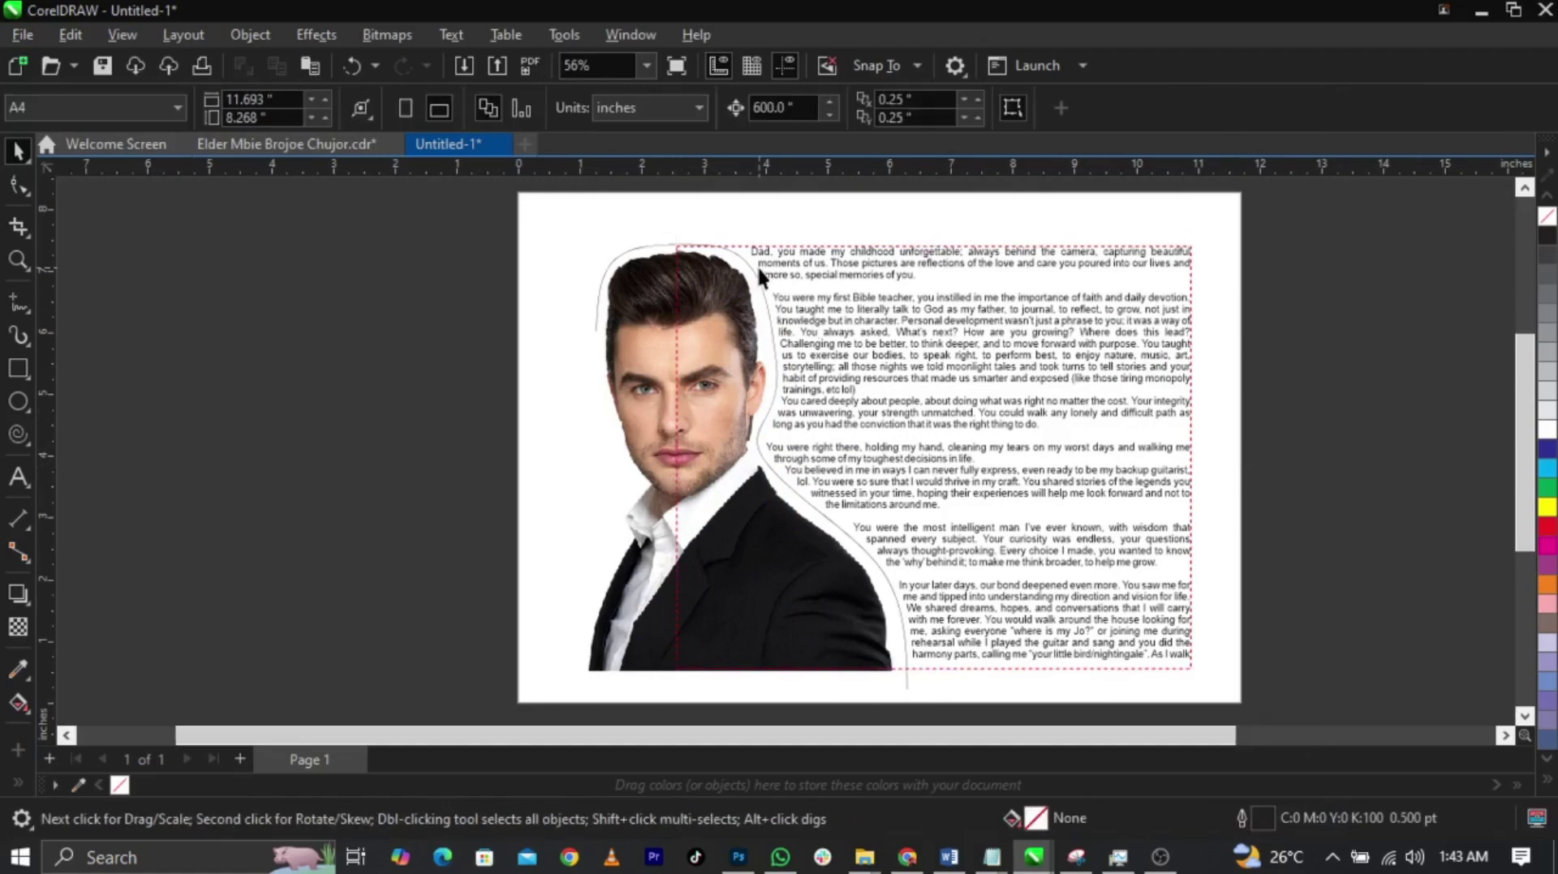
pyautogui.scroll(2, 755, 256)
pyautogui.doubleClick(752, 245)
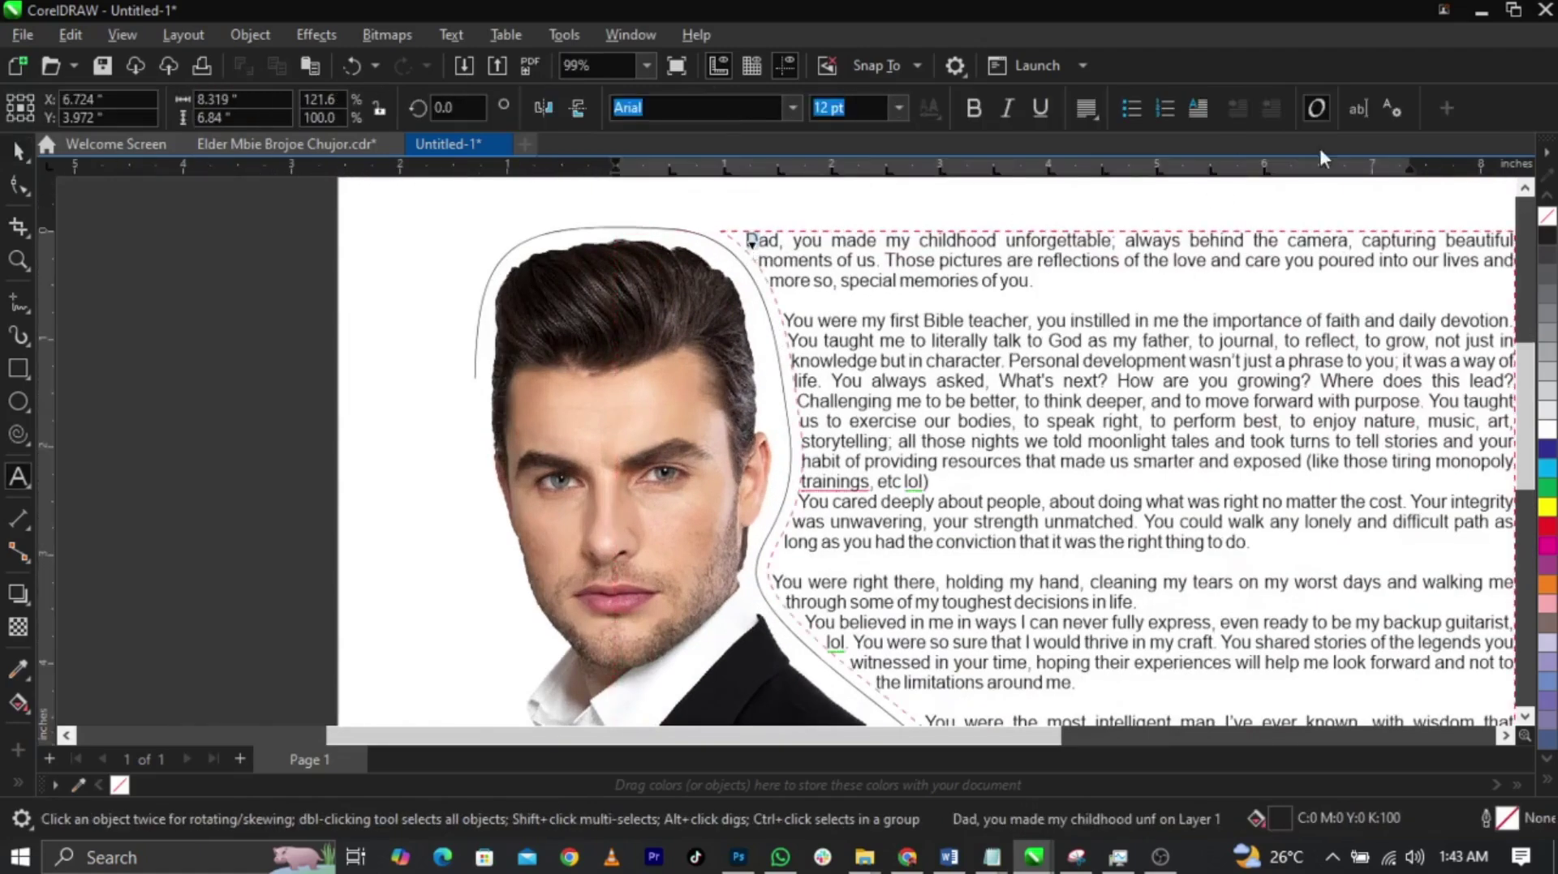
pyautogui.click(1196, 106)
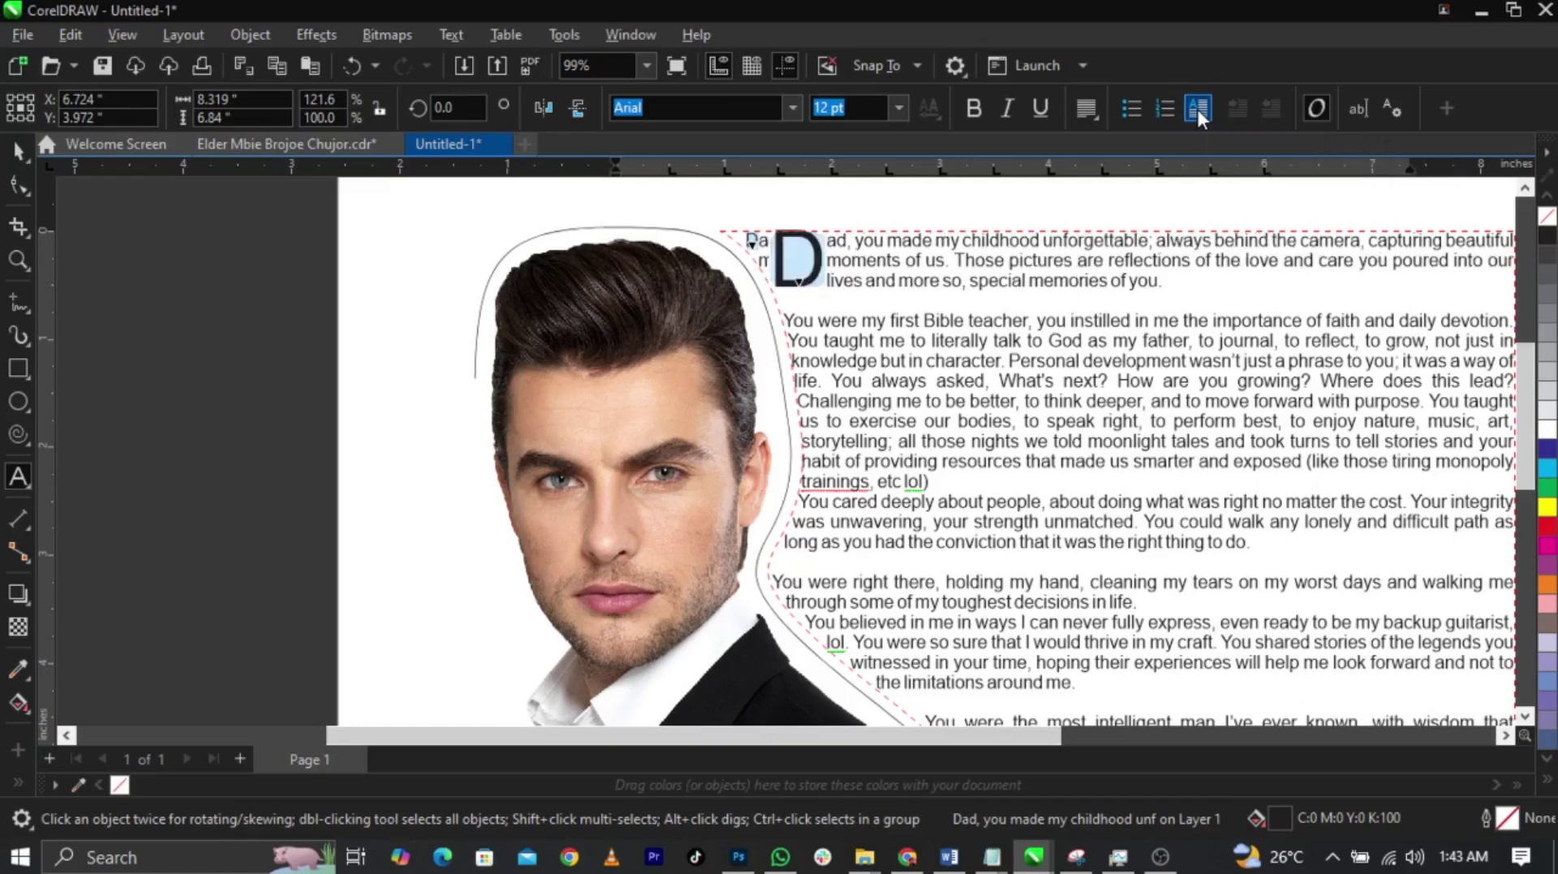
# Step: Select the traced curve around the portrait and set its outline to No Color
pyautogui.click(11, 157)
pyautogui.scroll(-4, 995, 435)
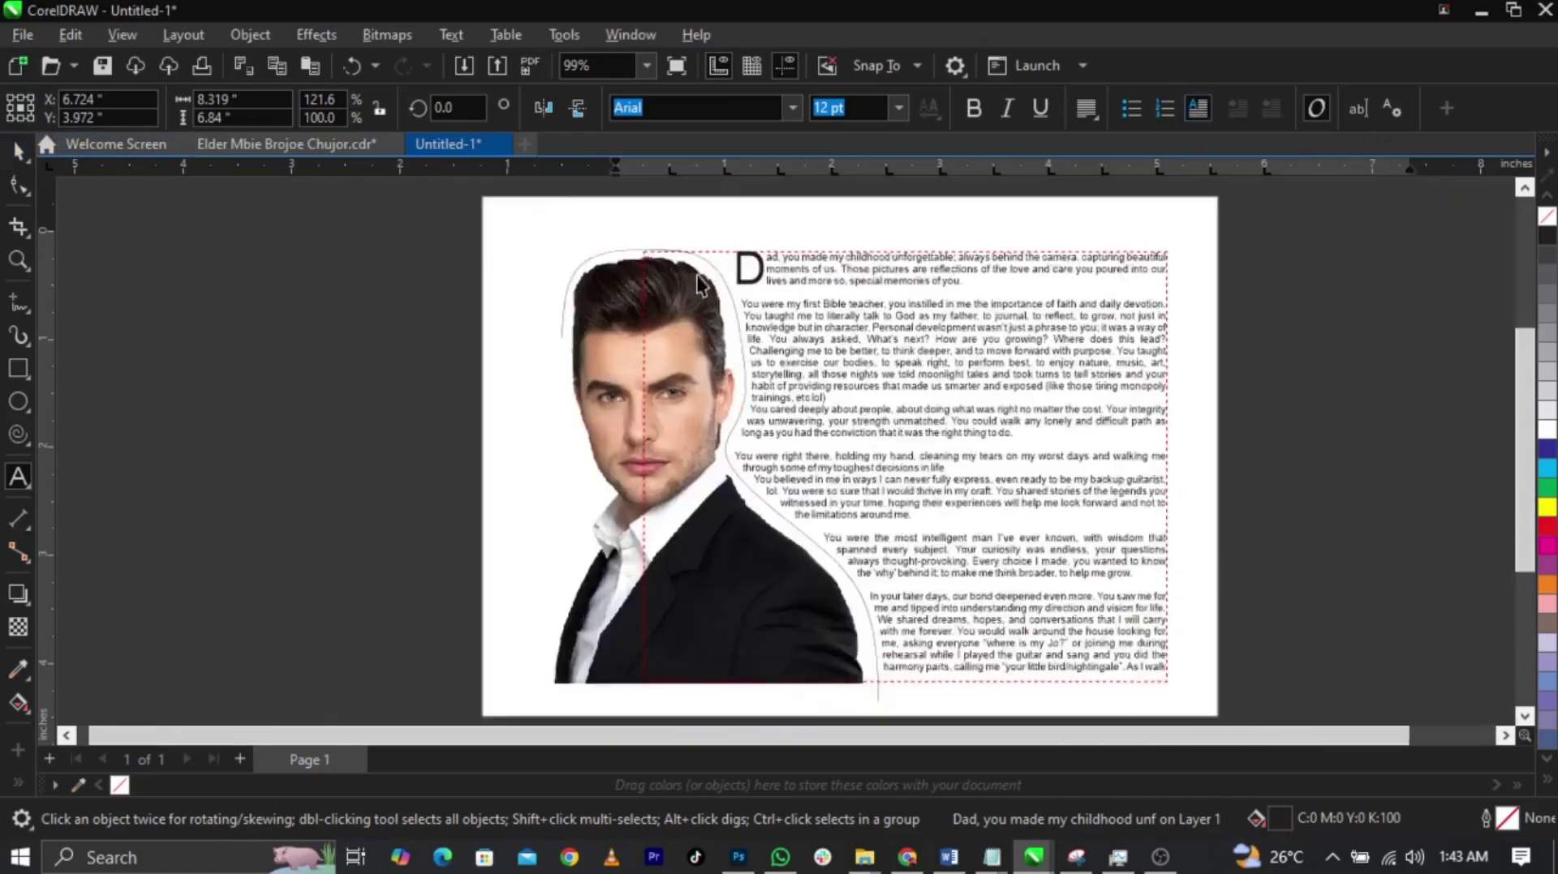
pyautogui.scroll(1, 763, 412)
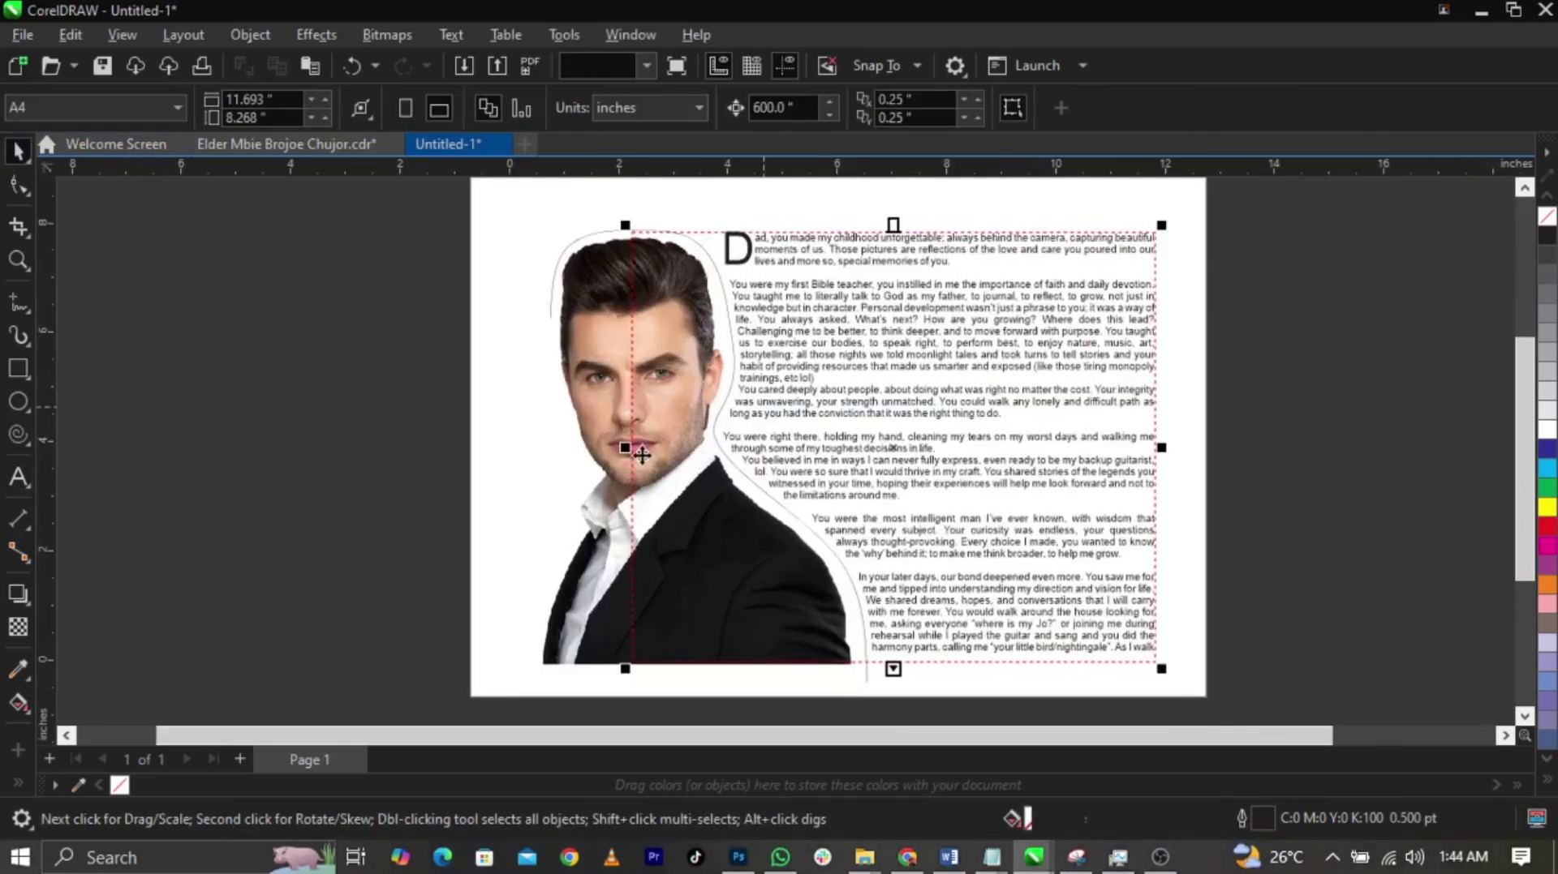
pyautogui.click(795, 494)
pyautogui.press('Tab')
pyautogui.press('Tab')
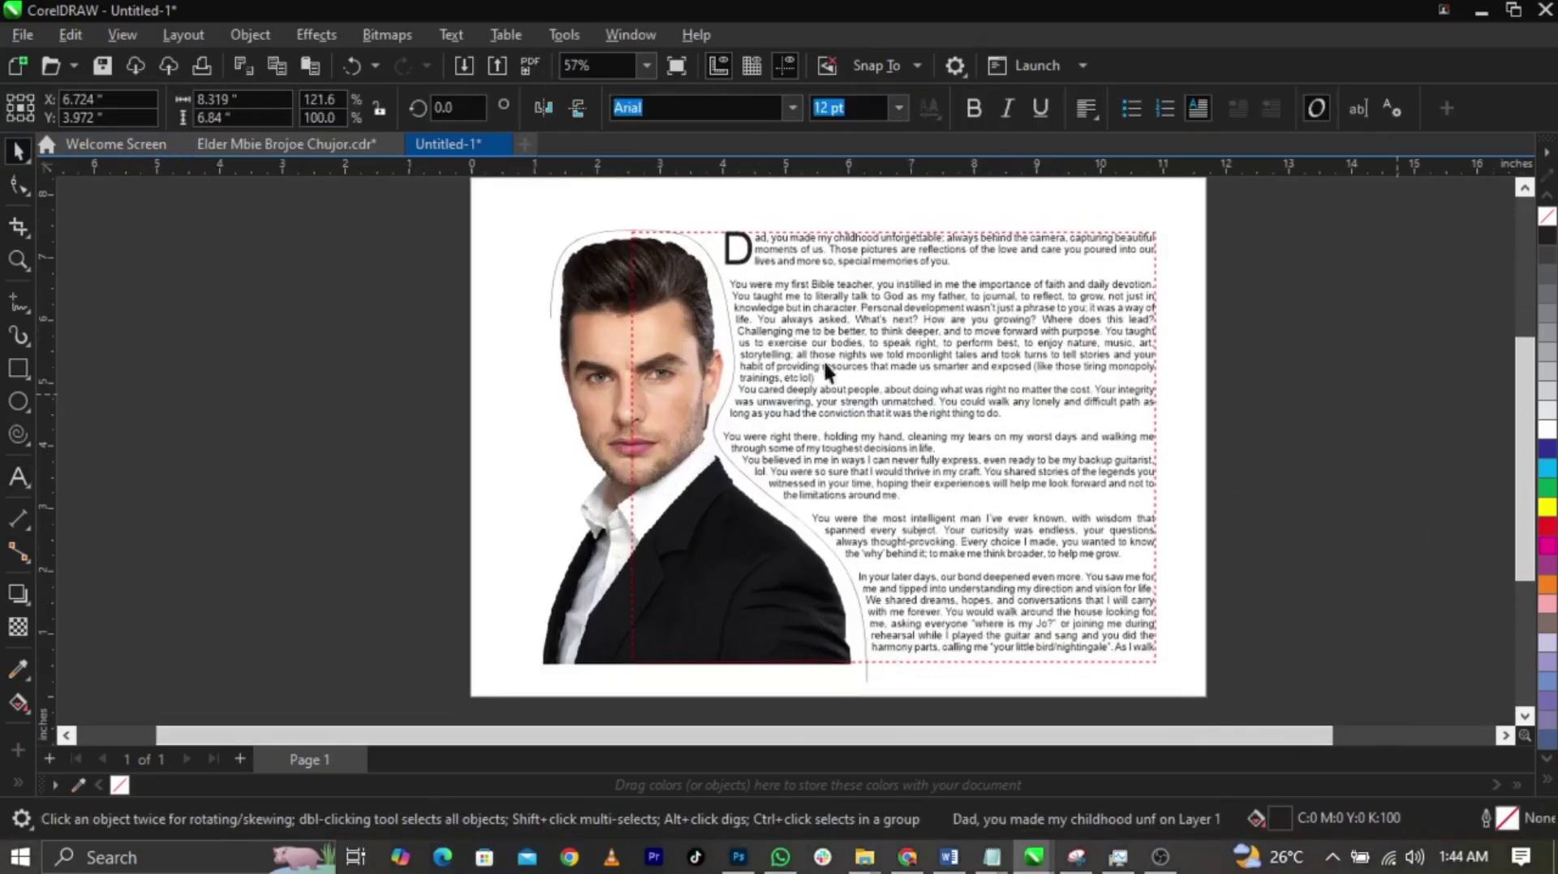
pyautogui.press('Escape')
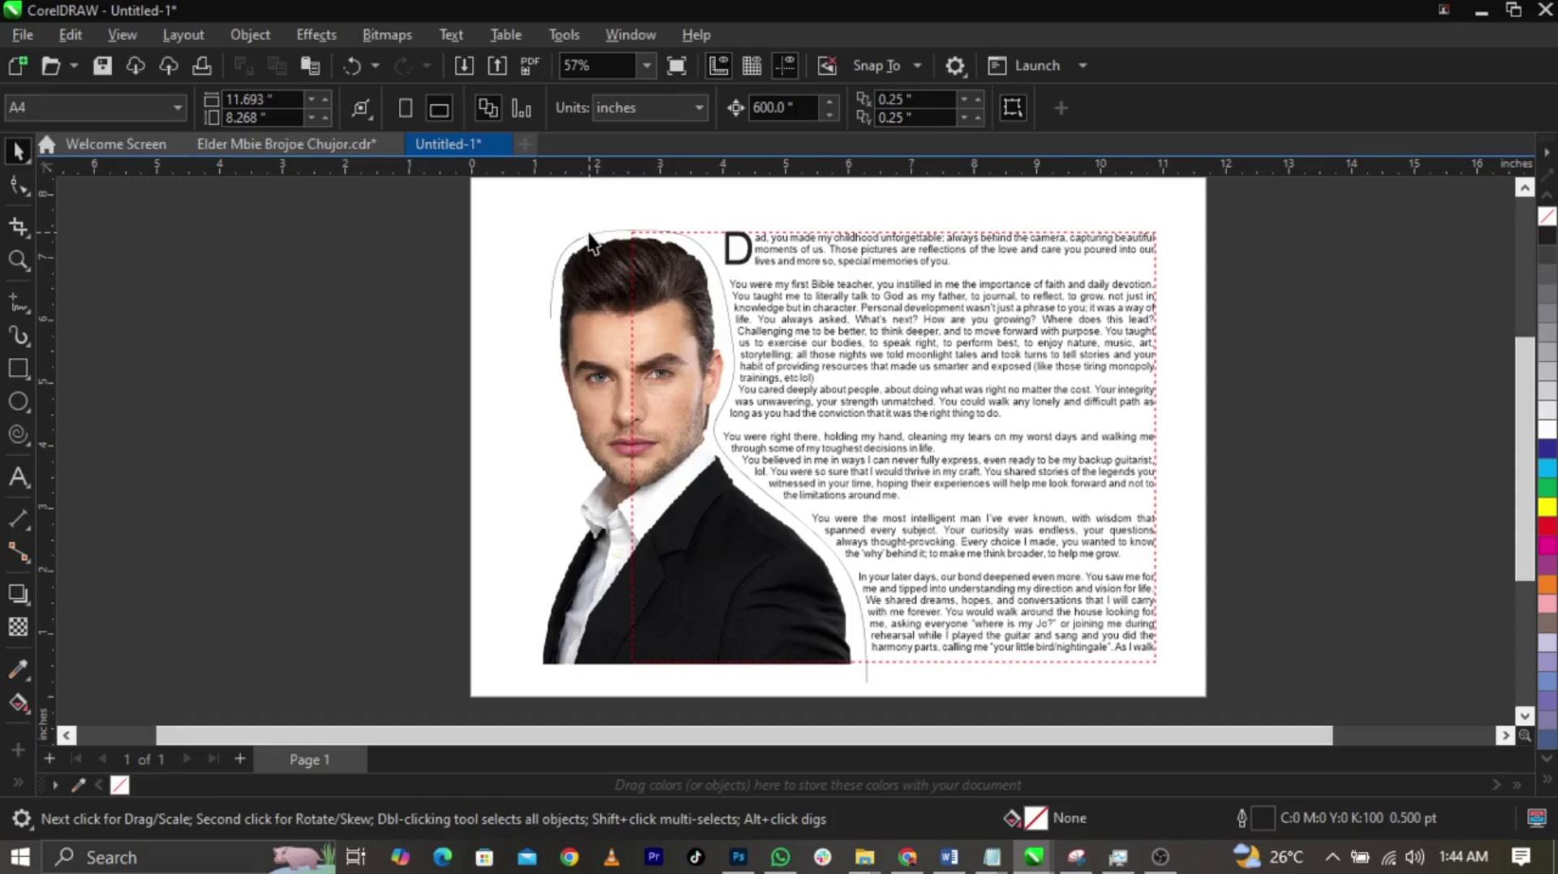
pyautogui.click(589, 234)
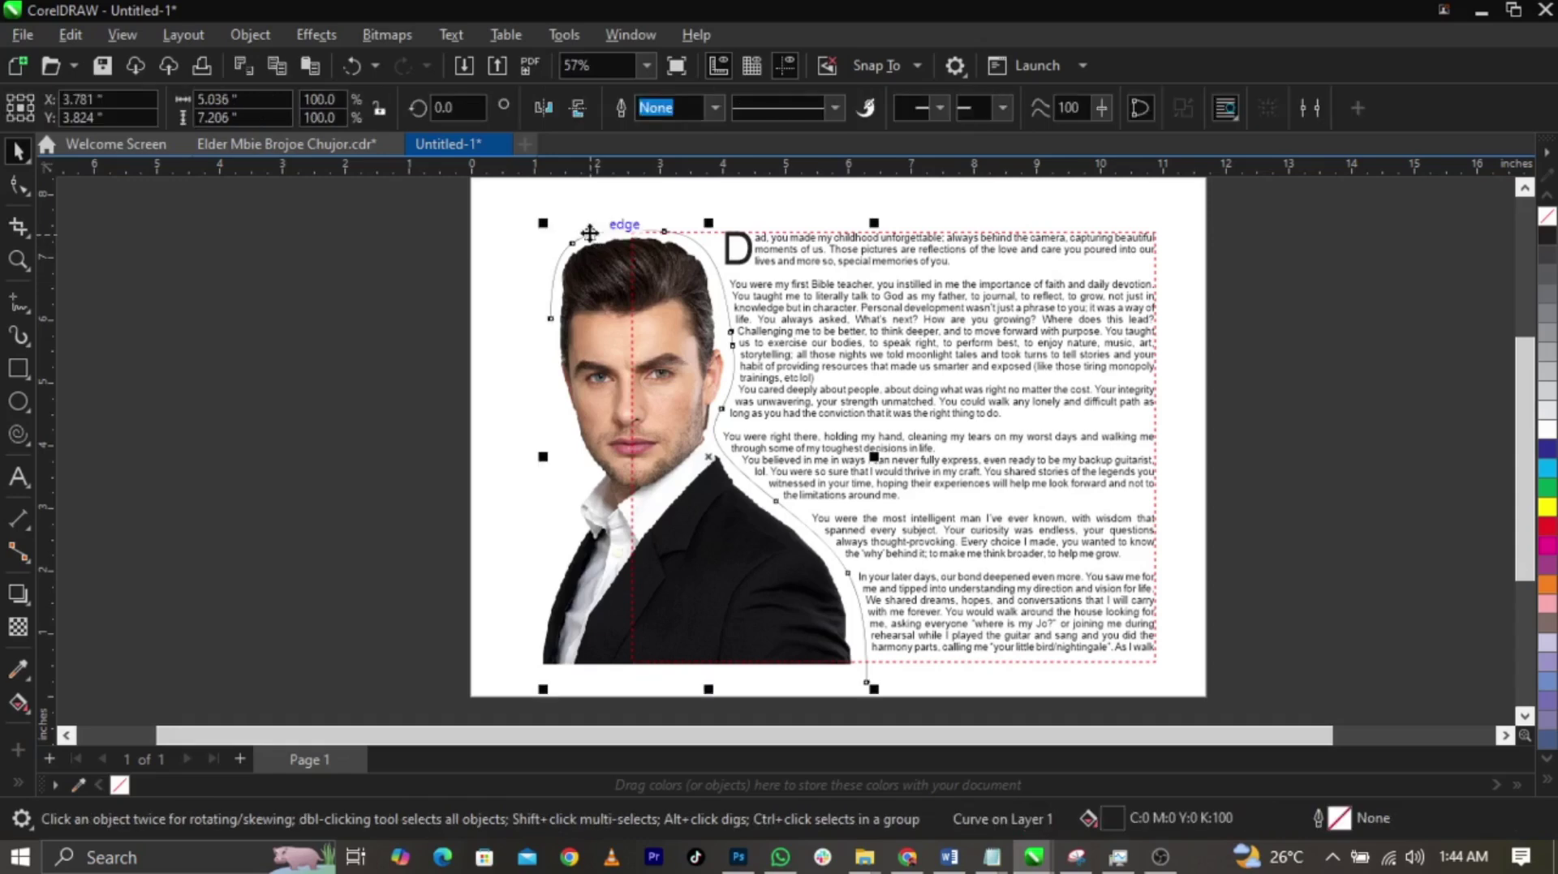
pyautogui.rightClick(1548, 219)
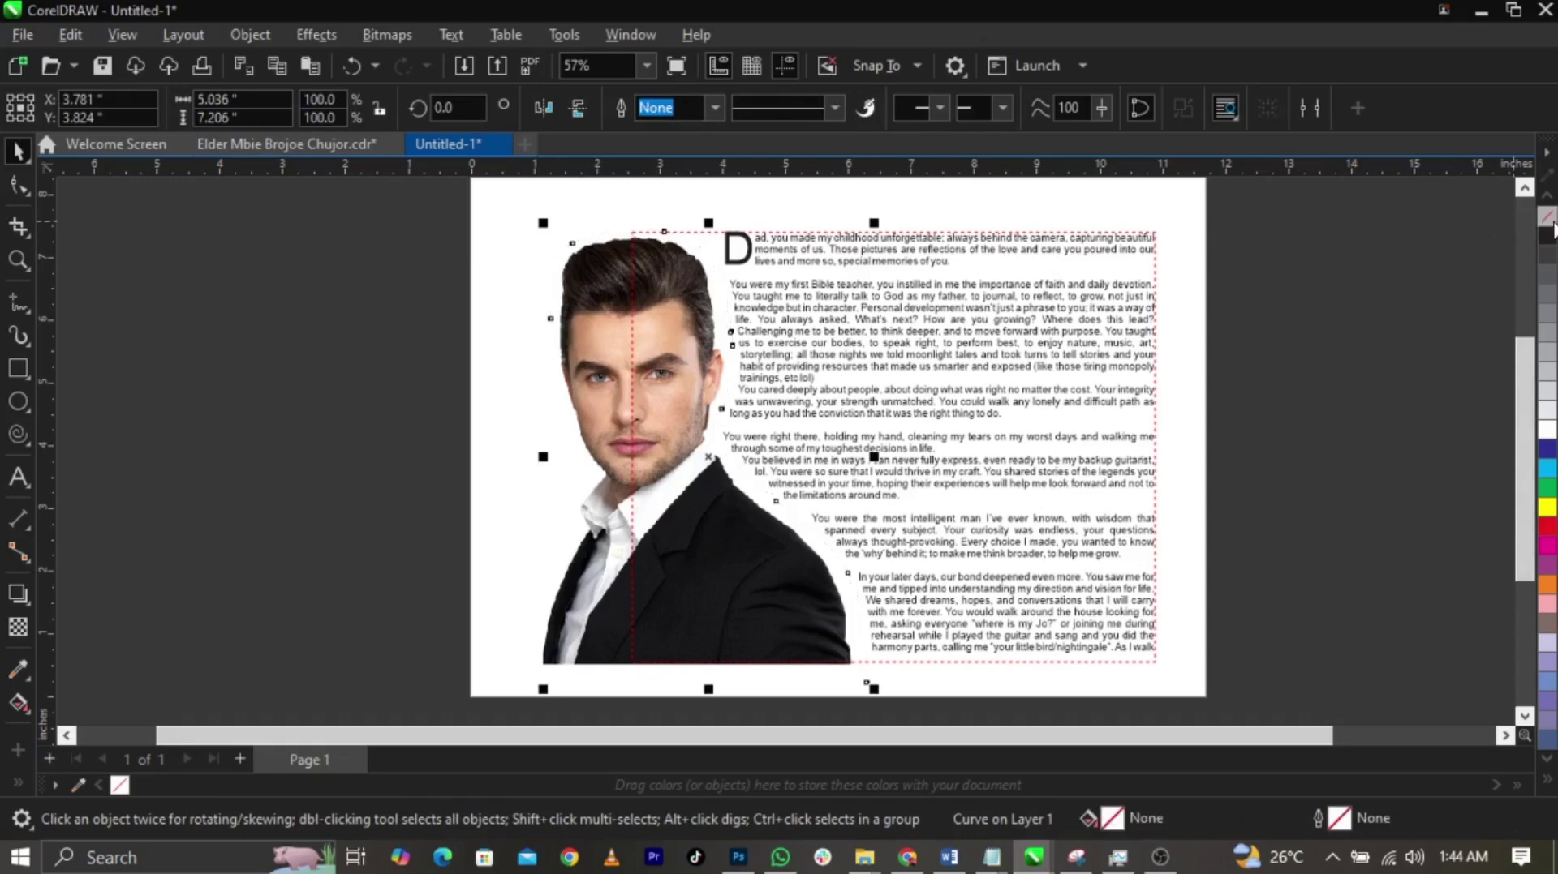
pyautogui.click(1373, 347)
# Step: Reselect the wrap curve with Tab and clear its outline colour again
pyautogui.scroll(-1, 819, 407)
pyautogui.scroll(-1, 490, 679)
pyautogui.scroll(-1, 490, 680)
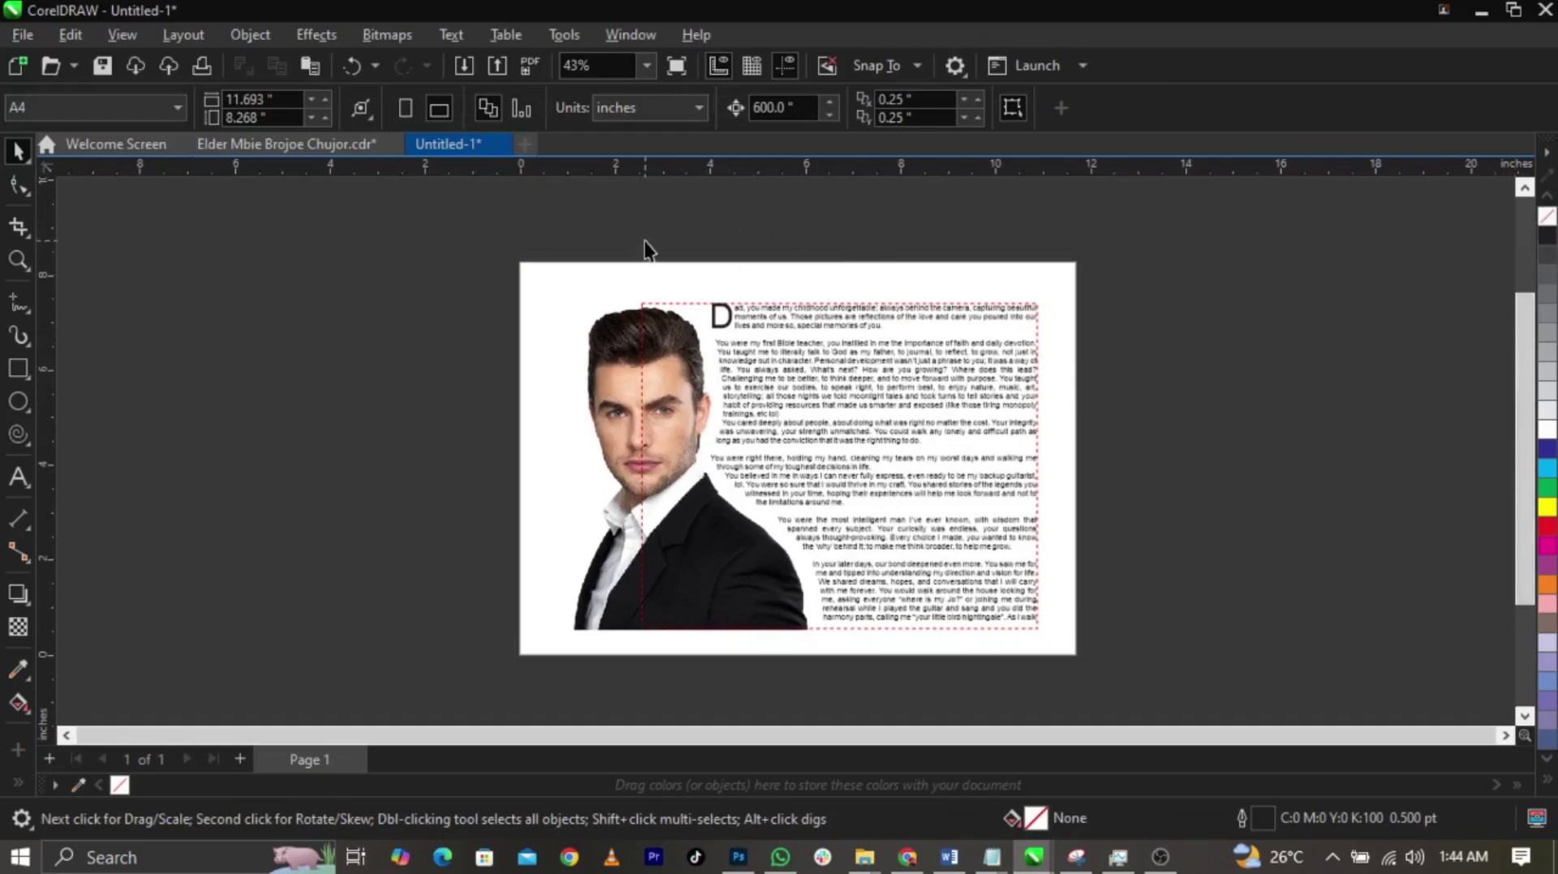
pyautogui.press('Tab')
pyautogui.scroll(4, 672, 337)
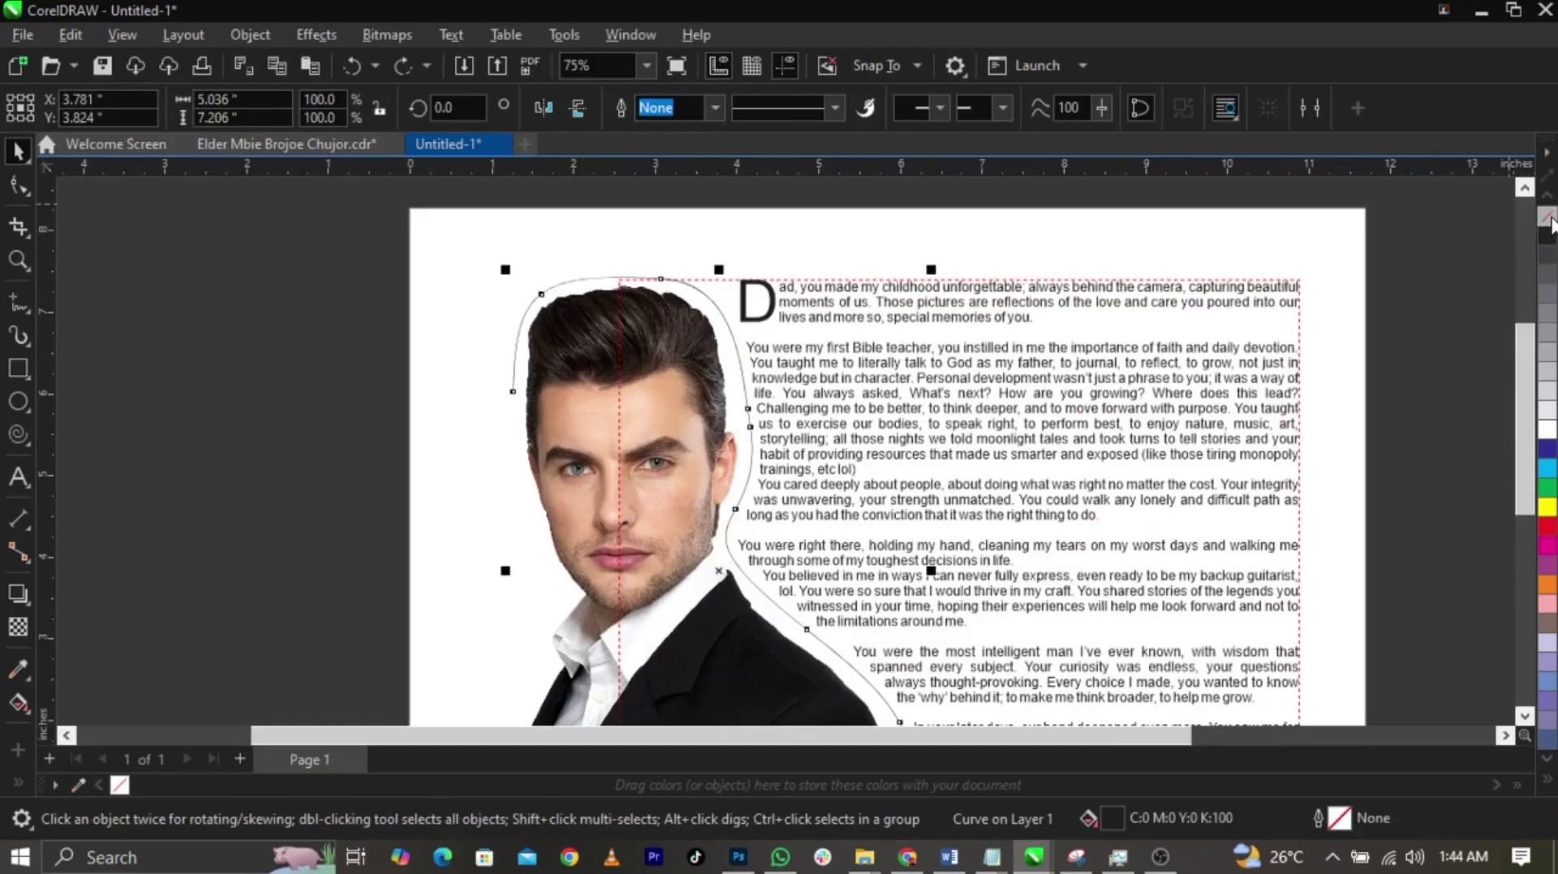
pyautogui.rightClick(1550, 221)
pyautogui.scroll(-2, 1241, 441)
pyautogui.scroll(1, 999, 286)
pyautogui.click(999, 285)
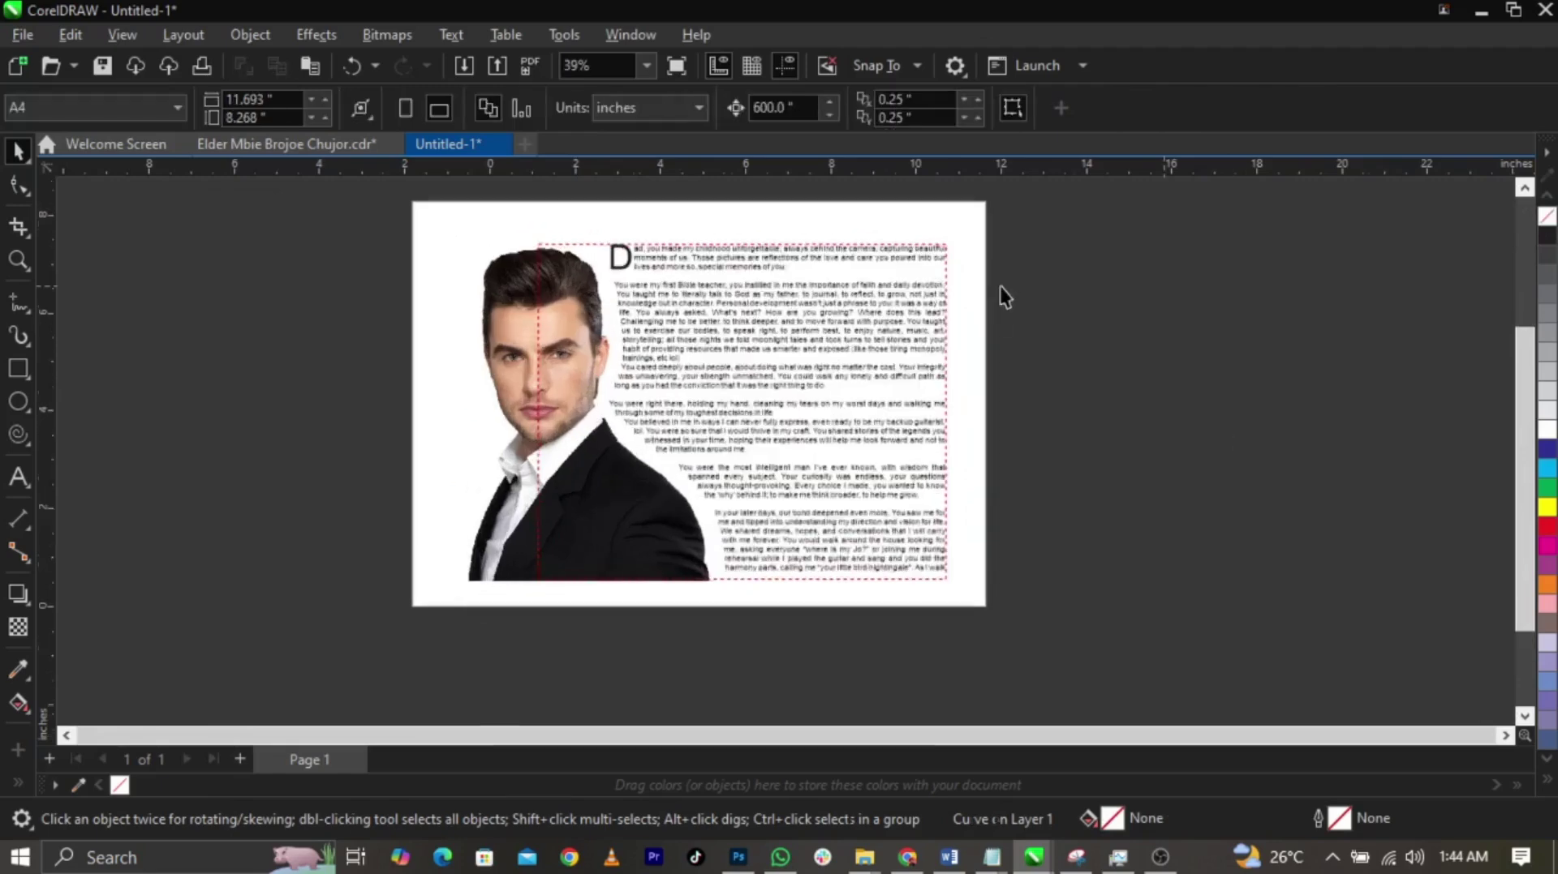
# Step: Extend the text frame, change the paragraph alignment, then resize the frame to fit the page
pyautogui.click(876, 479)
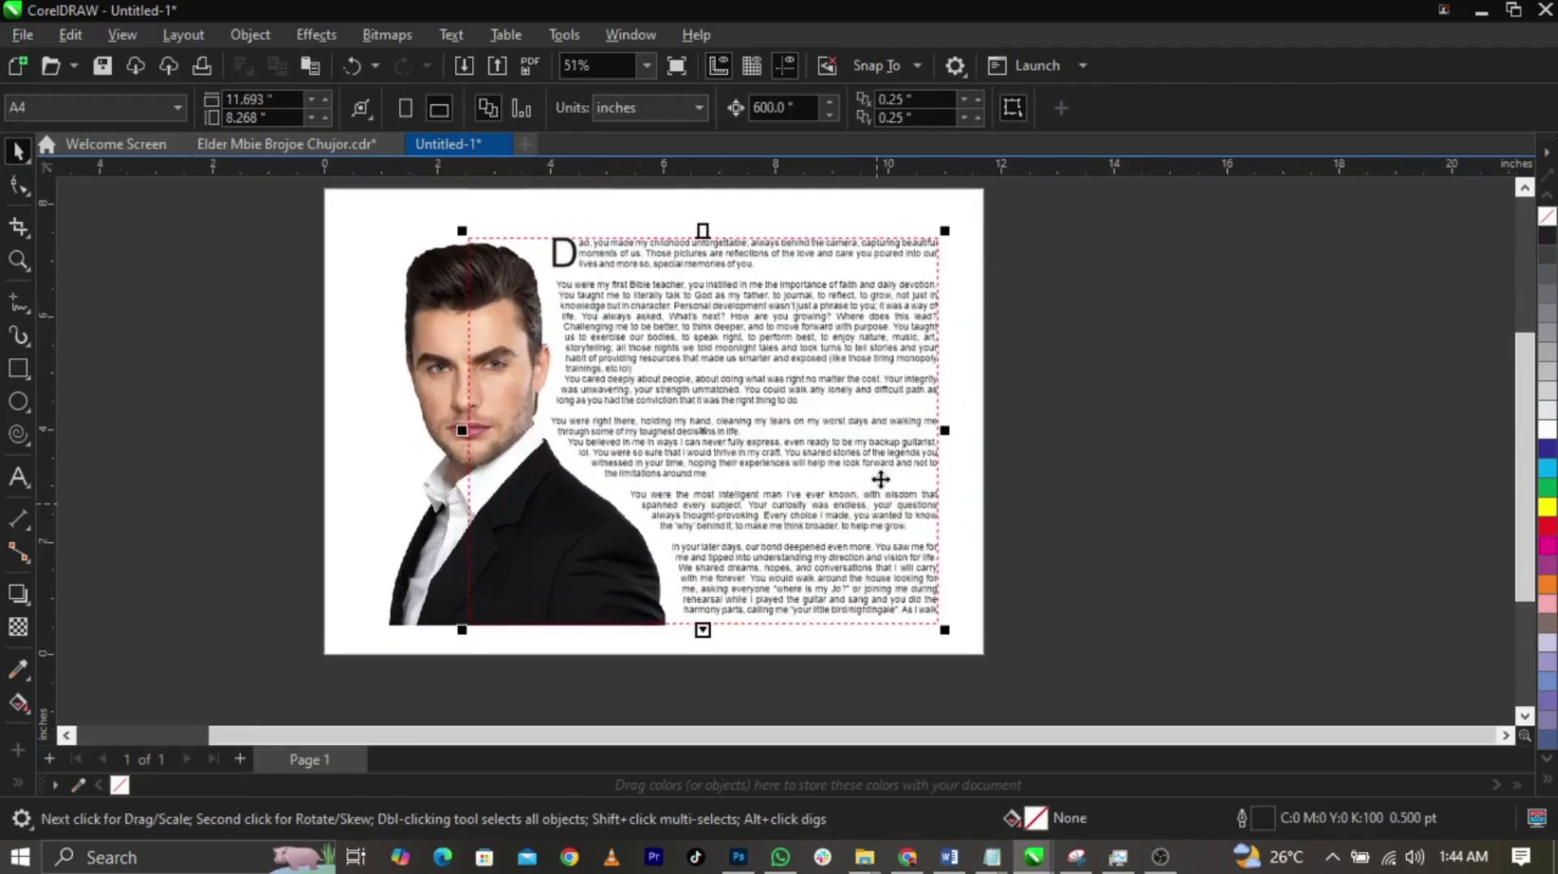
pyautogui.moveTo(699, 635); pyautogui.dragTo(721, 594)
pyautogui.scroll(-1, 704, 734)
pyautogui.doubleClick(721, 595)
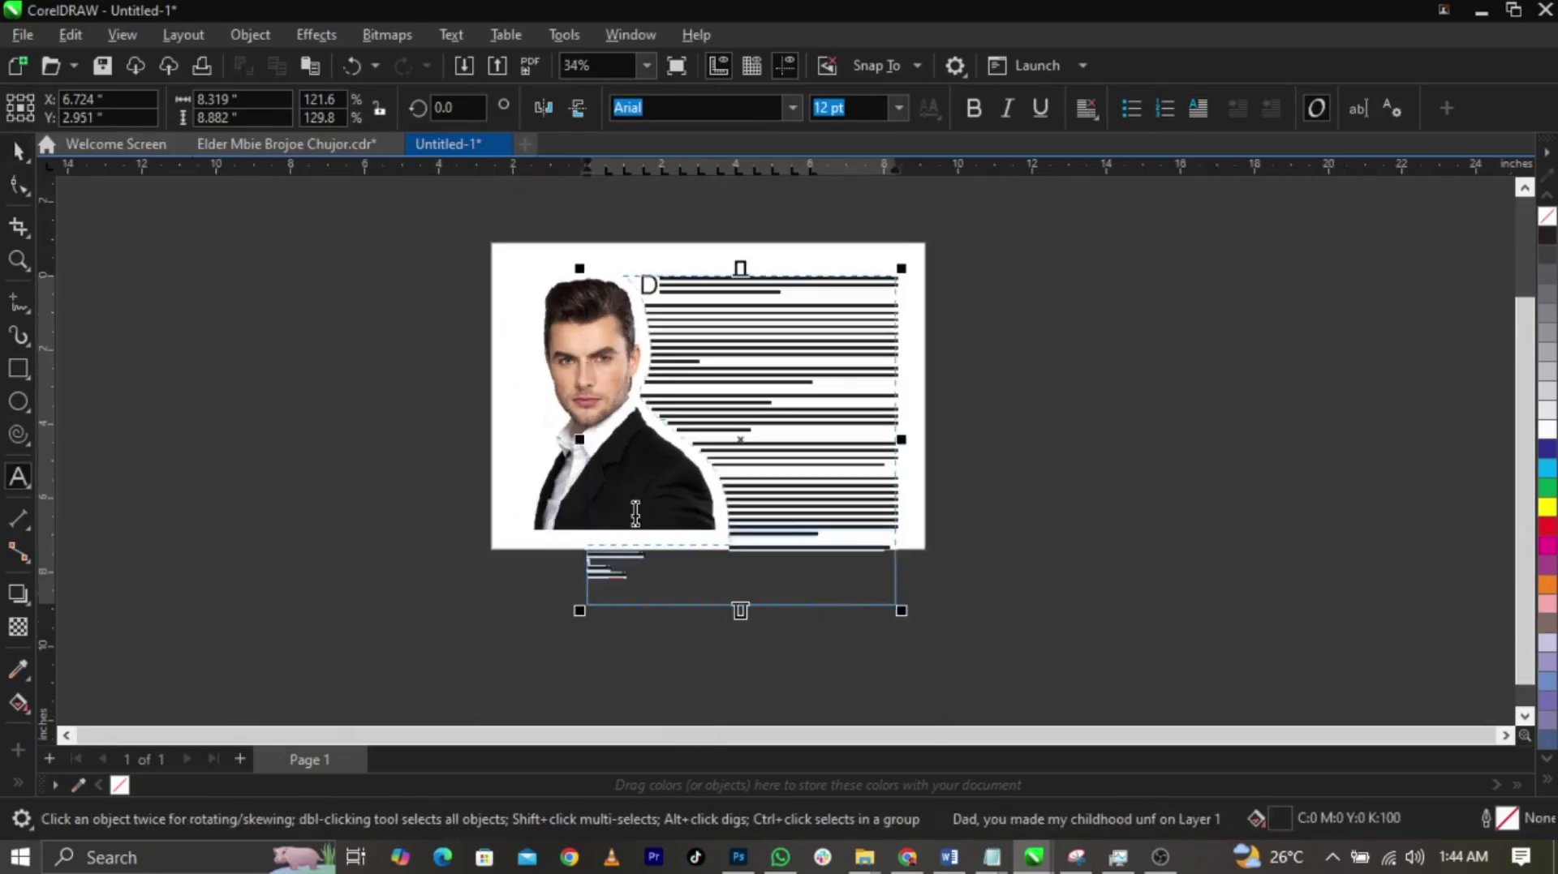
pyautogui.hotkey('ctrl', 'j')
pyautogui.hotkey('ctrl', 'space')
pyautogui.scroll(3, 635, 513)
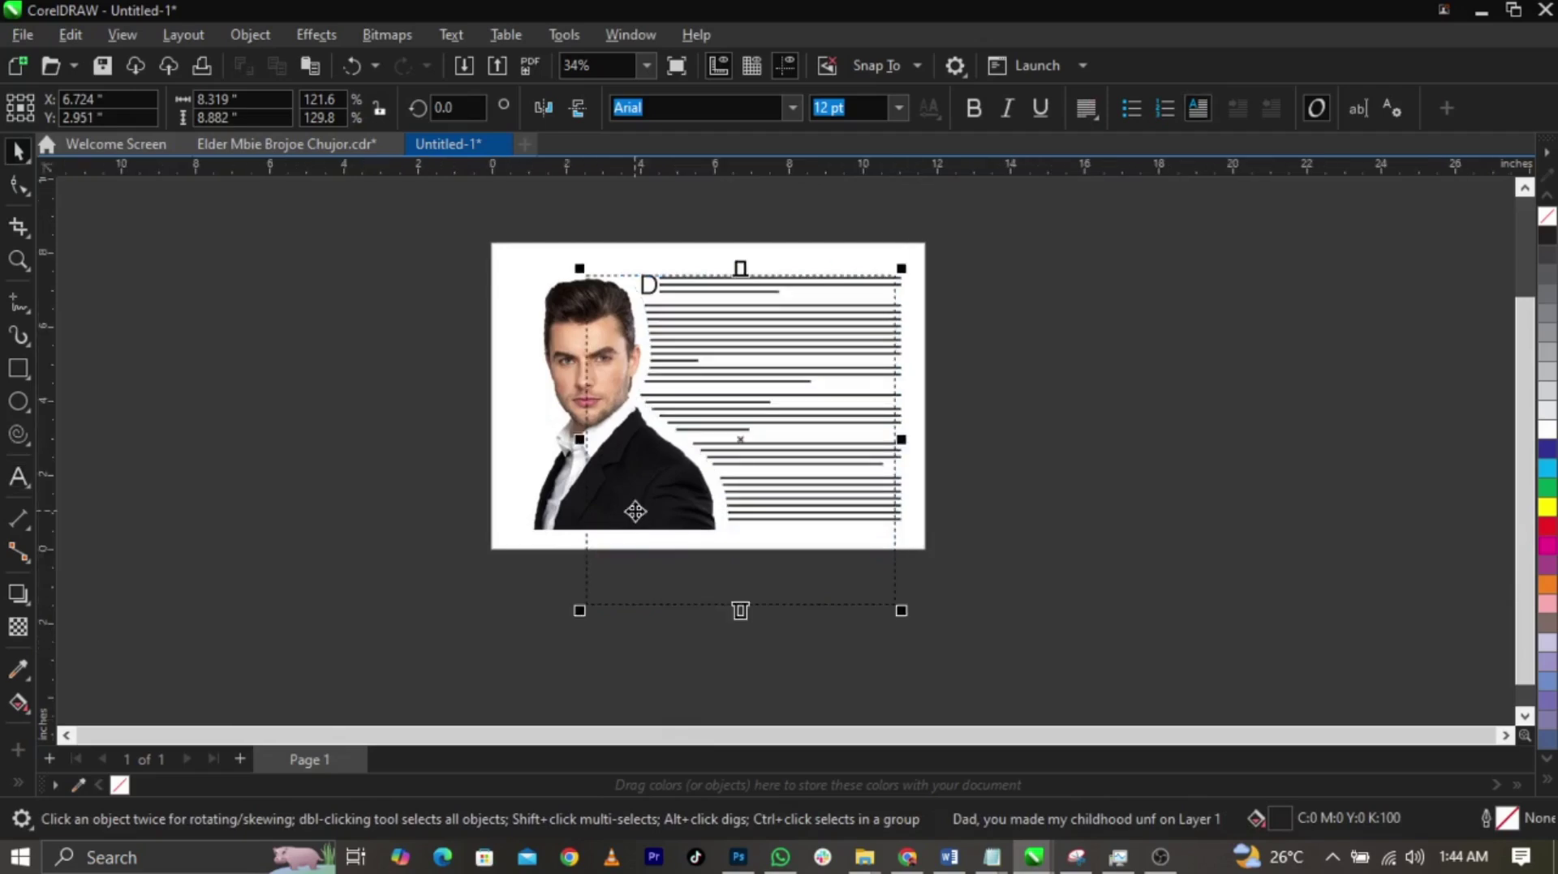
pyautogui.moveTo(840, 706); pyautogui.dragTo(839, 554)
pyautogui.scroll(-2, 785, 590)
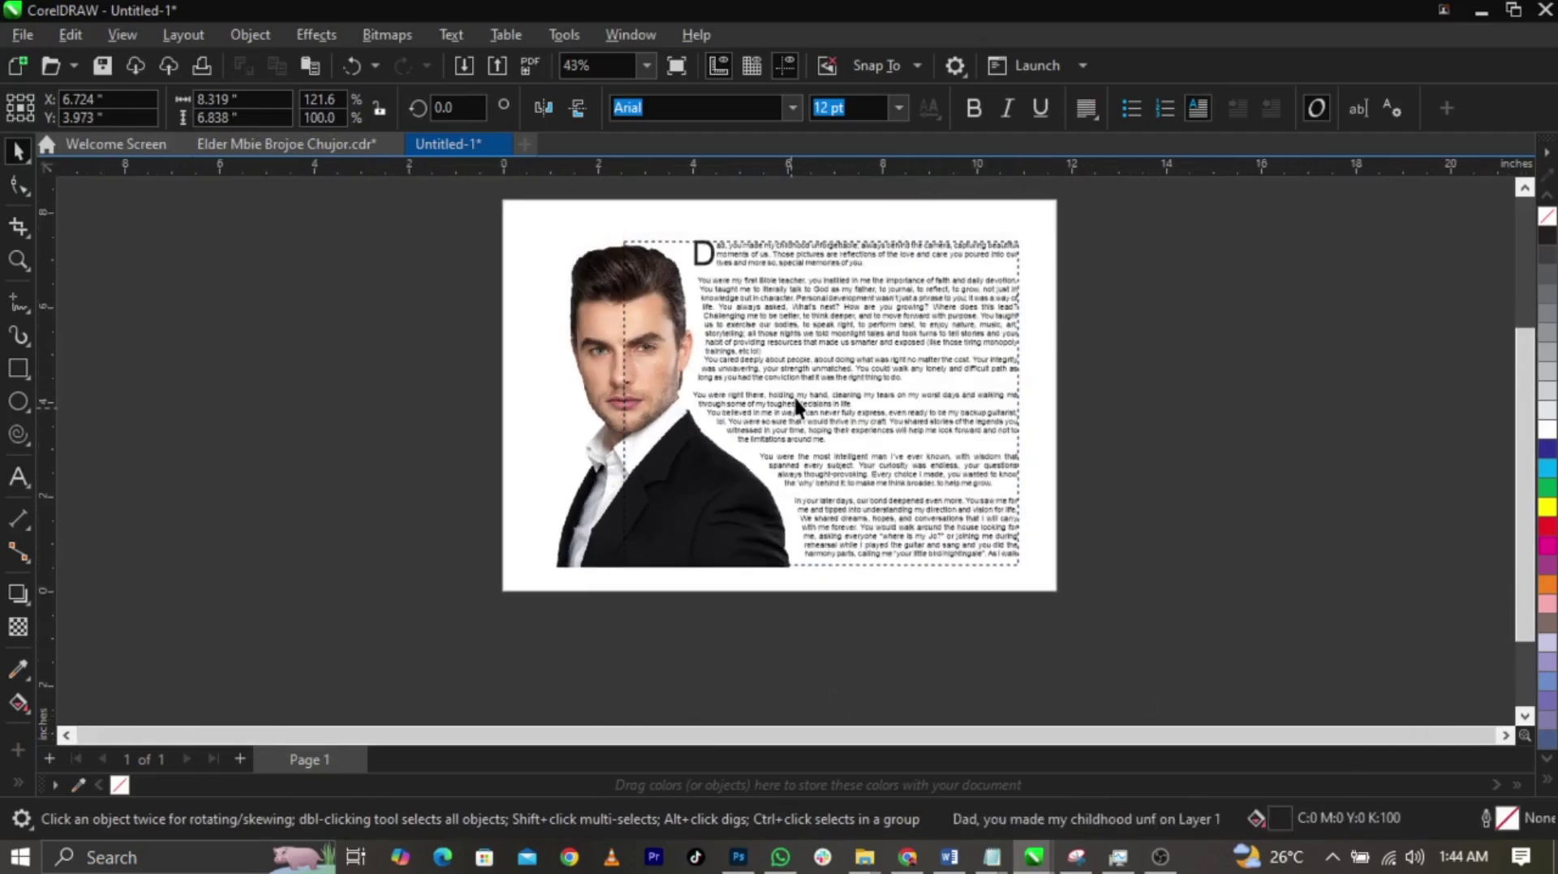
pyautogui.click(1264, 499)
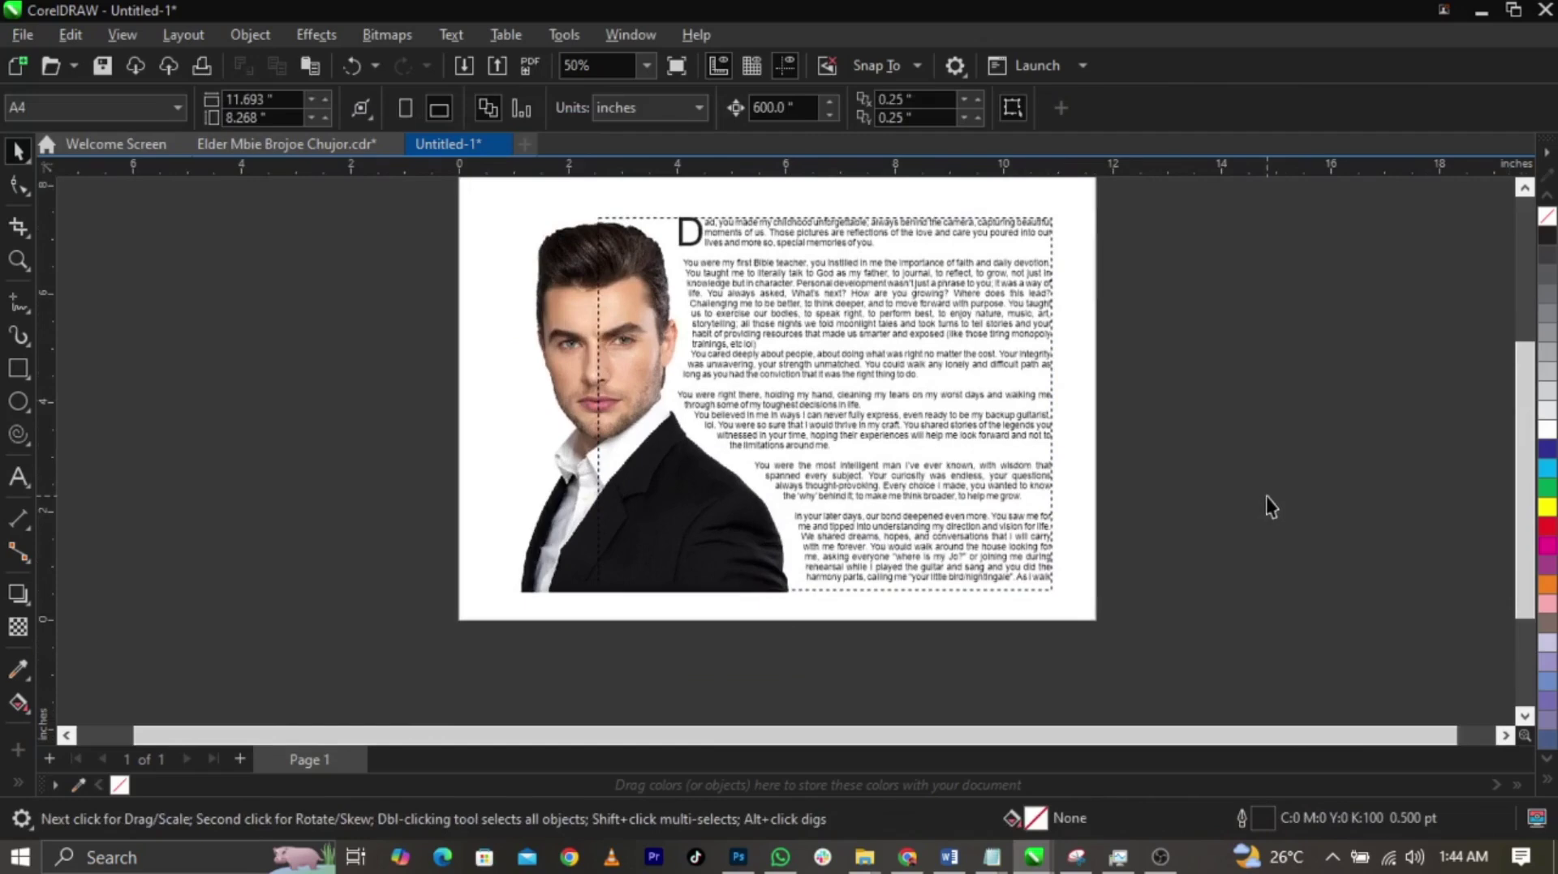
# Step: Create a rectangle exactly covering the A4 page and select it
pyautogui.doubleClick(18, 369)
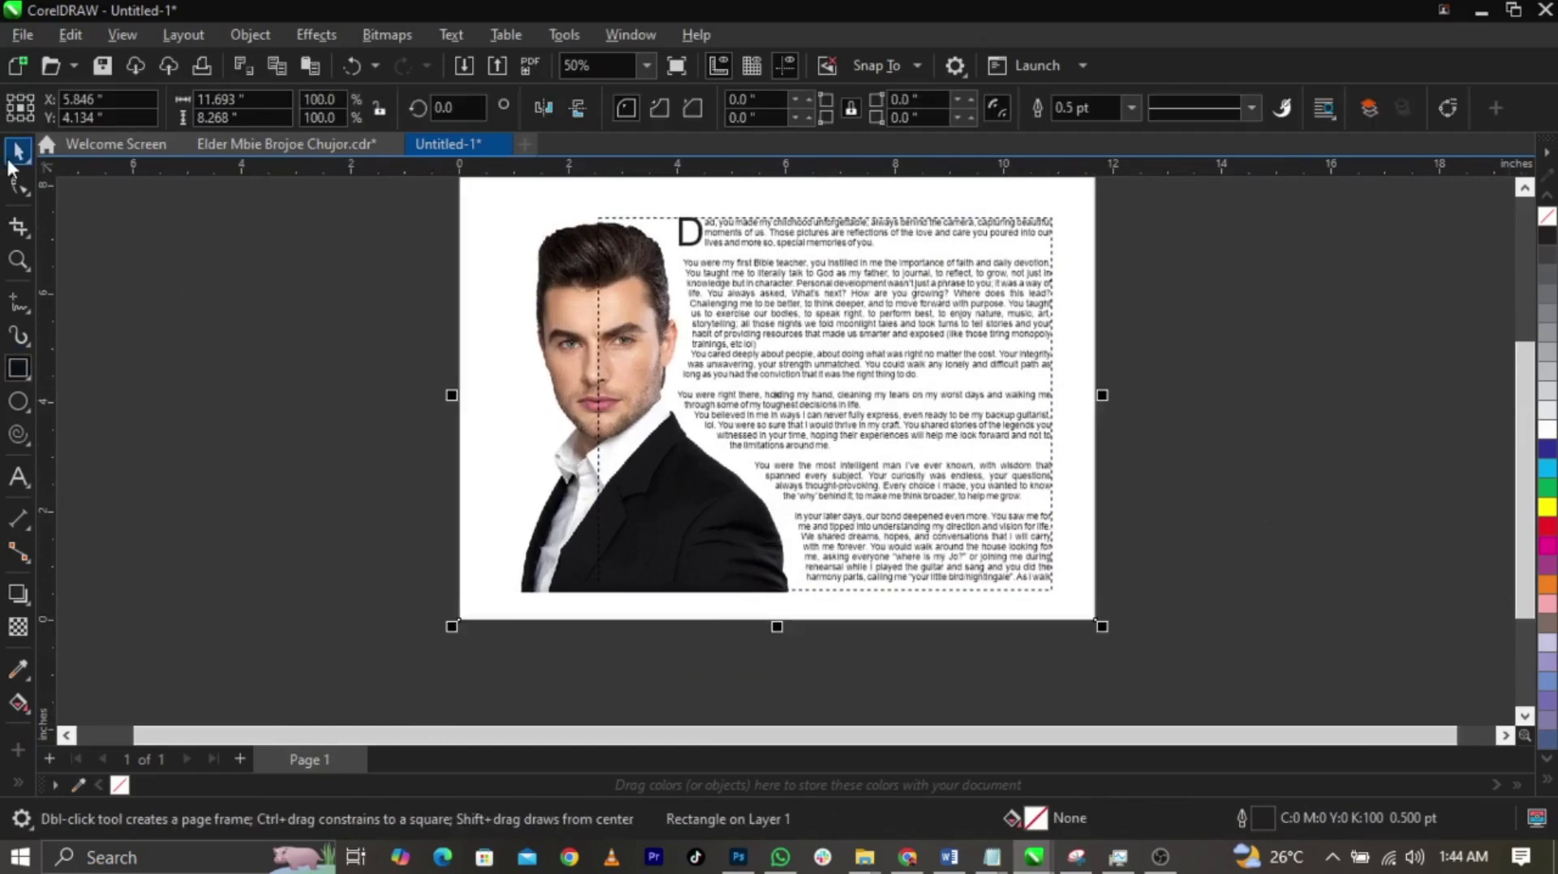
pyautogui.press('F4')
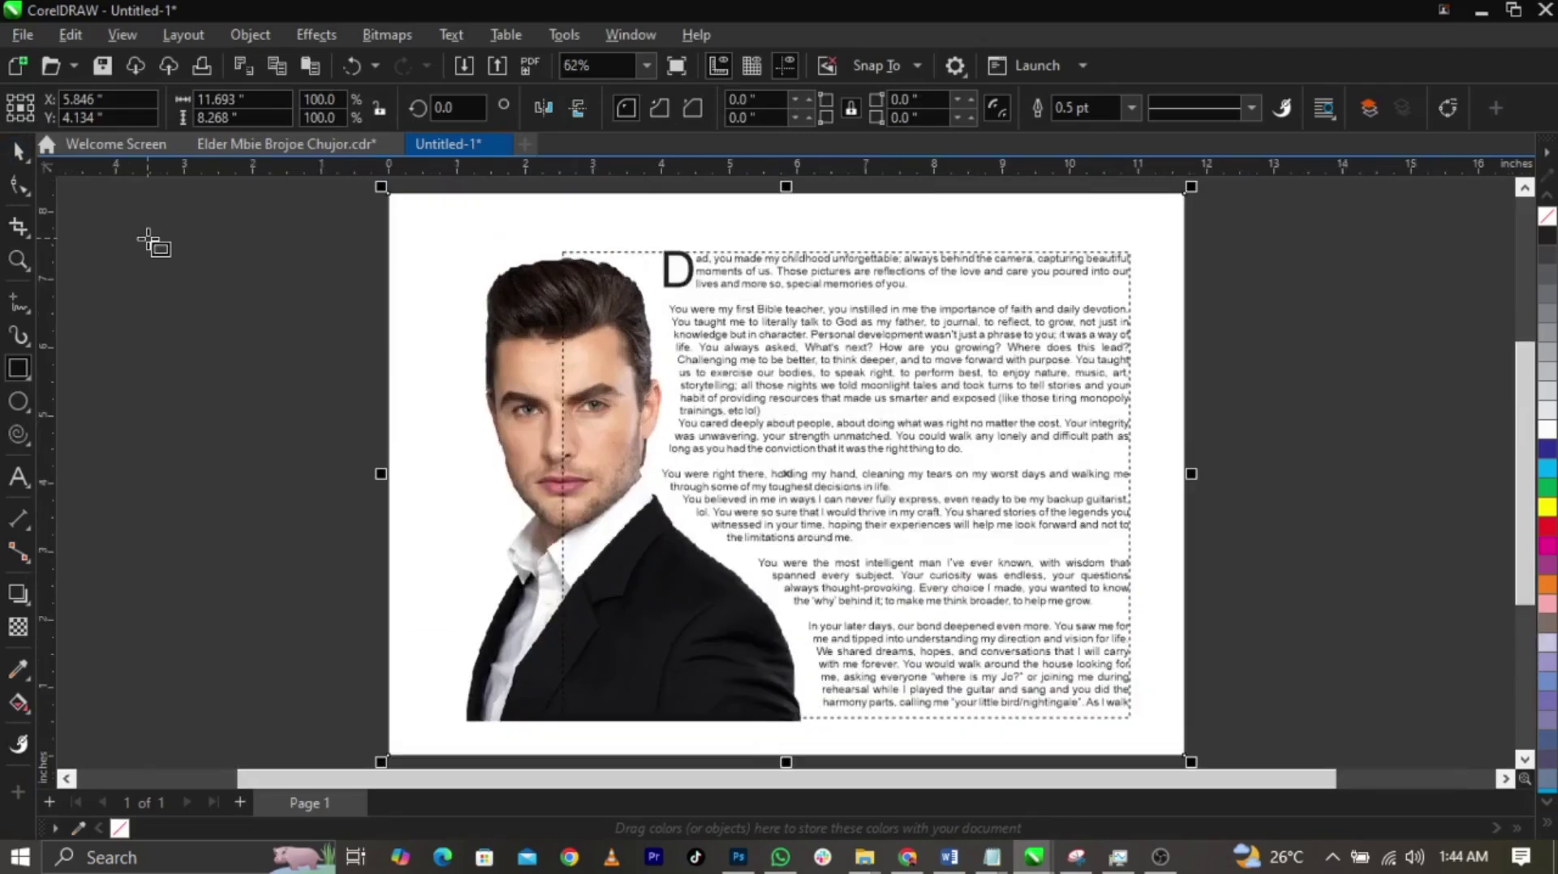
pyautogui.click(20, 153)
pyautogui.click(404, 418)
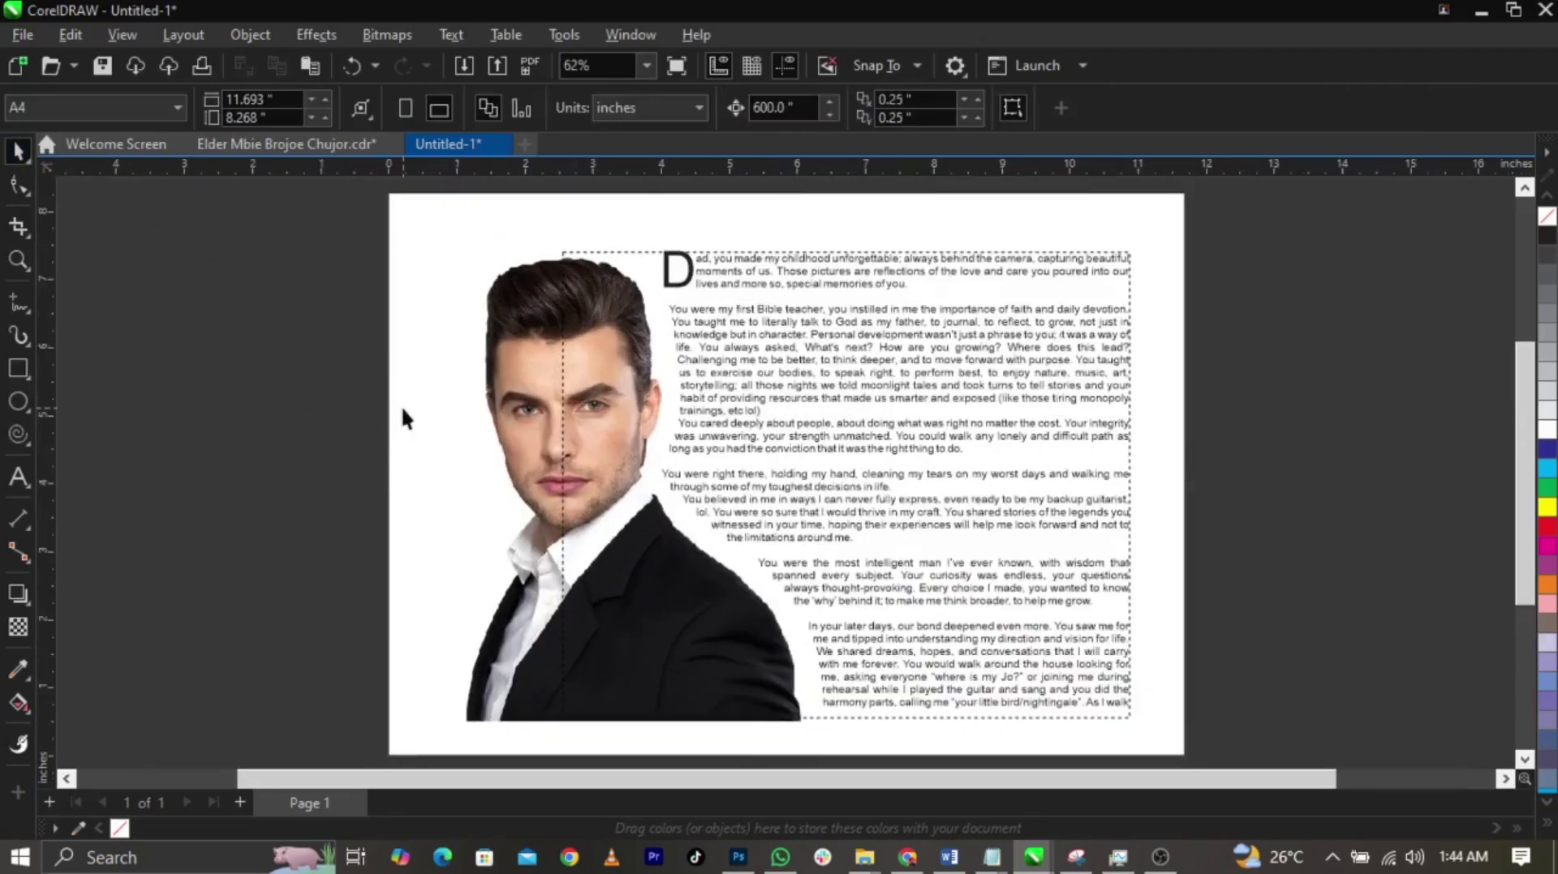
pyautogui.click(403, 418)
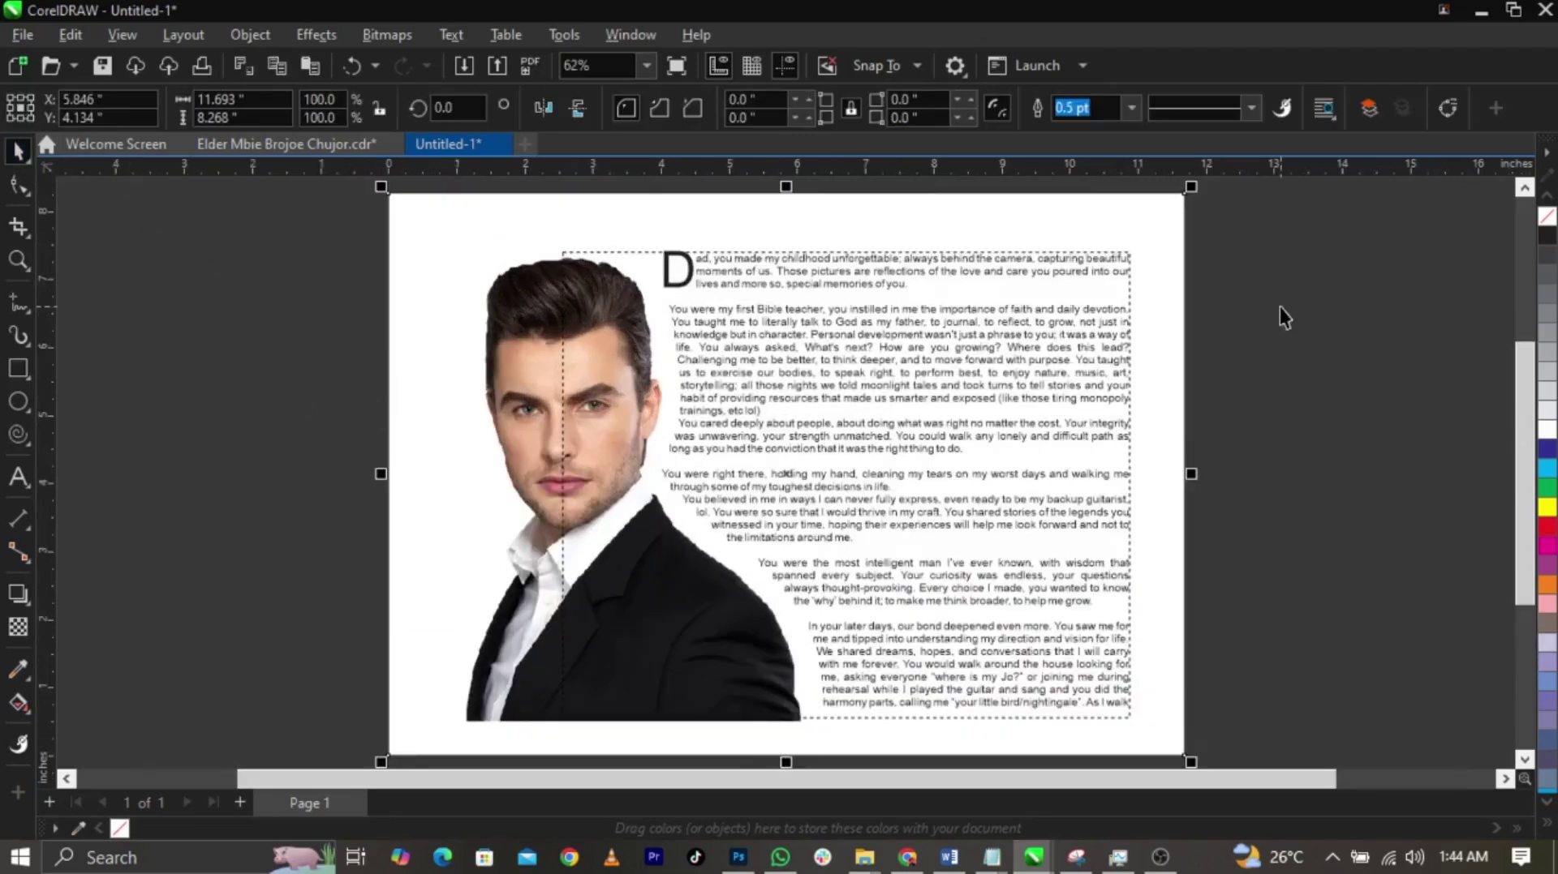
# Step: Fill the page rectangle red, after trying yellow and orange
pyautogui.click(1547, 509)
pyautogui.click(1331, 465)
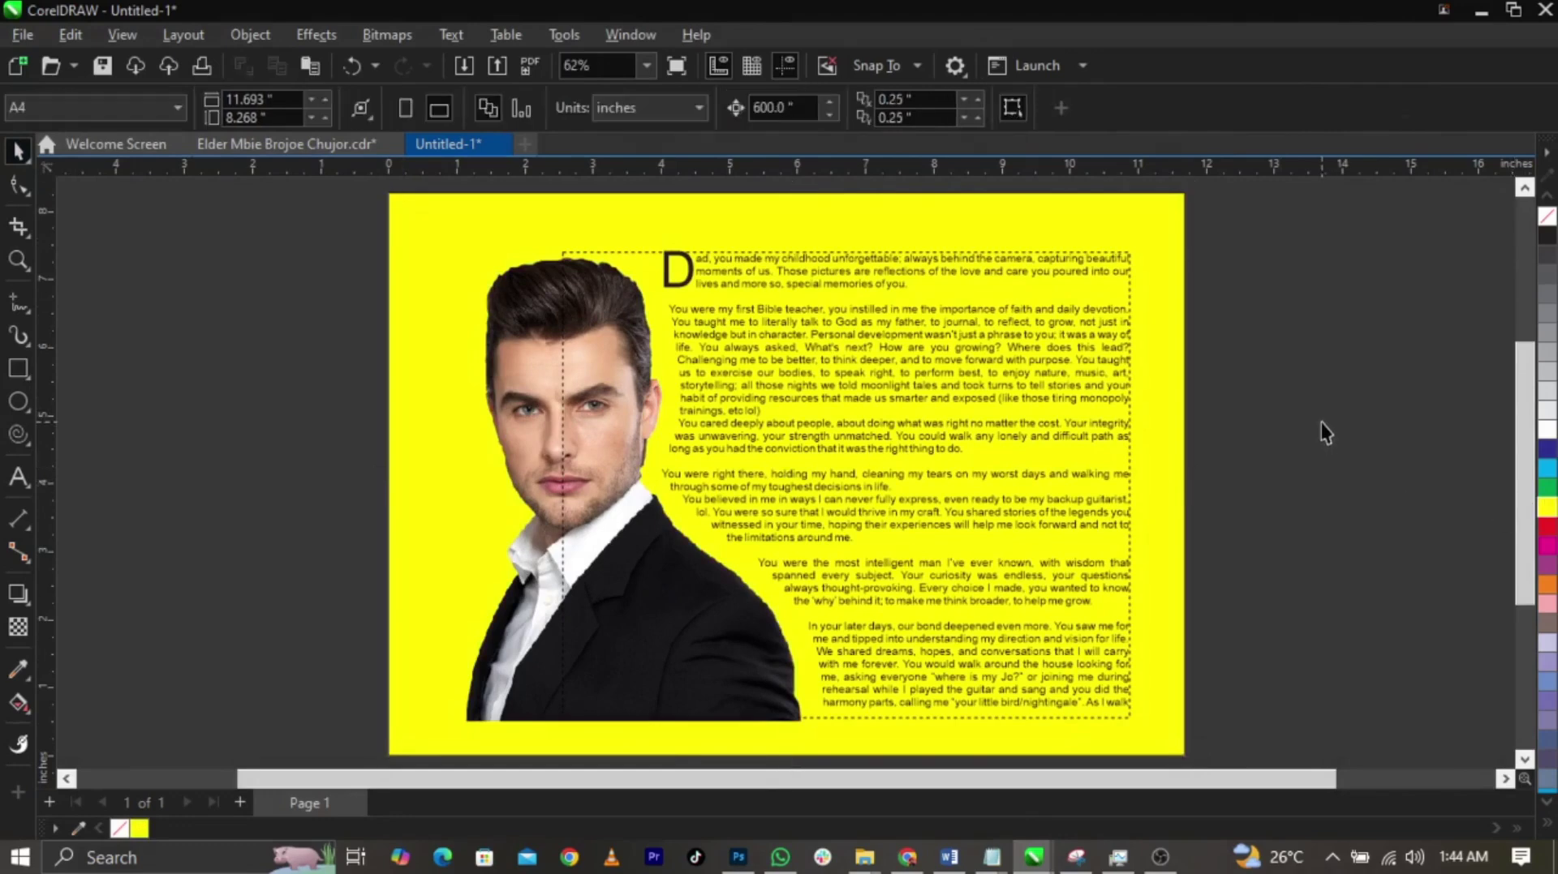
pyautogui.rightClick(1277, 407)
pyautogui.click(1160, 427)
pyautogui.click(1547, 582)
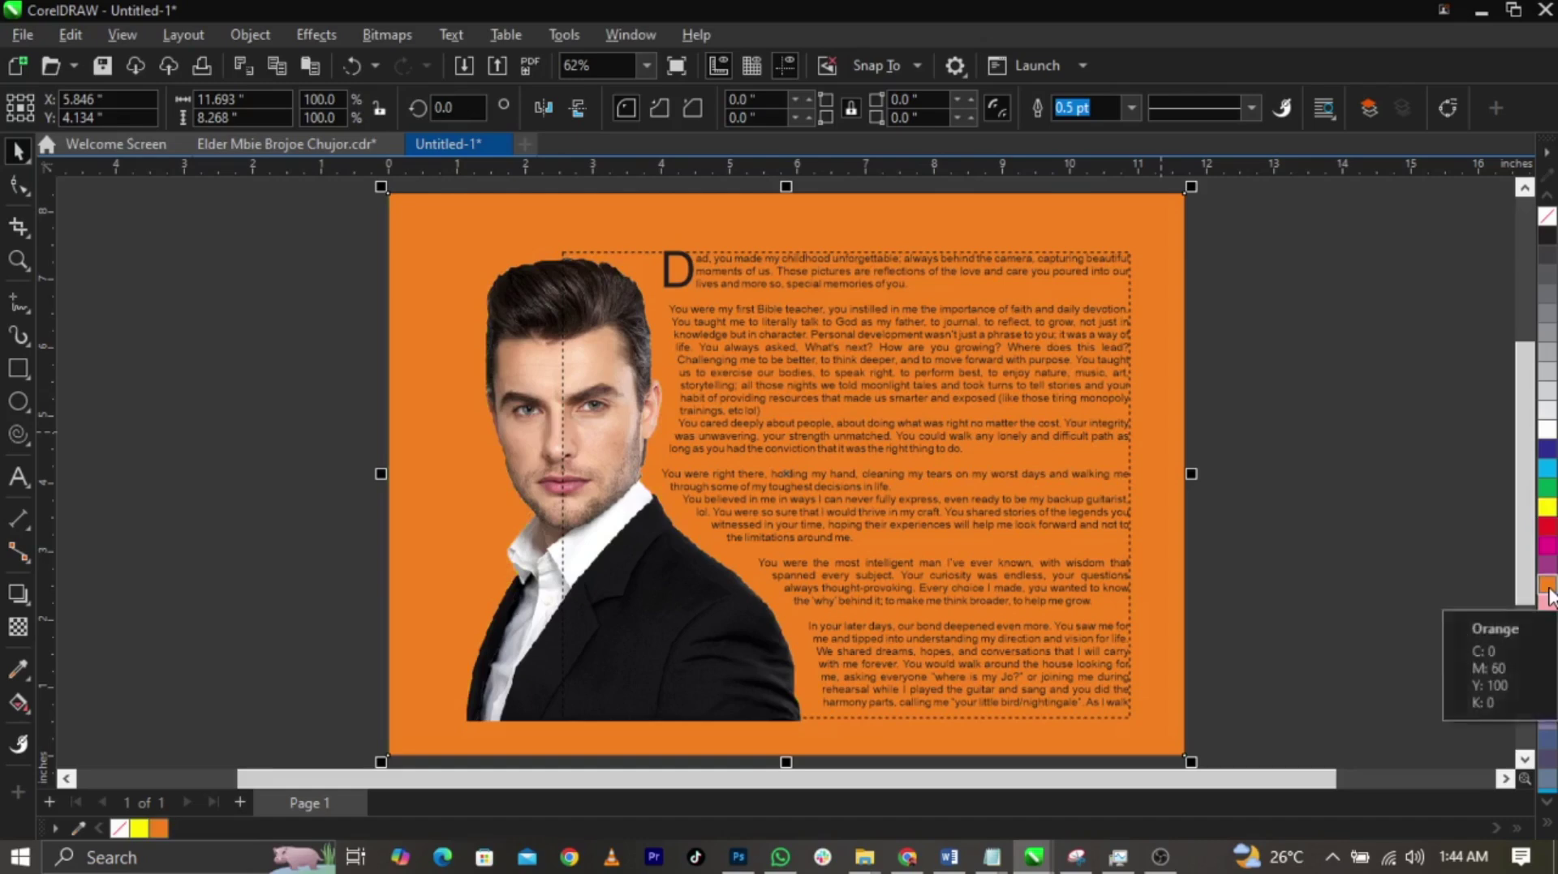
pyautogui.click(1548, 527)
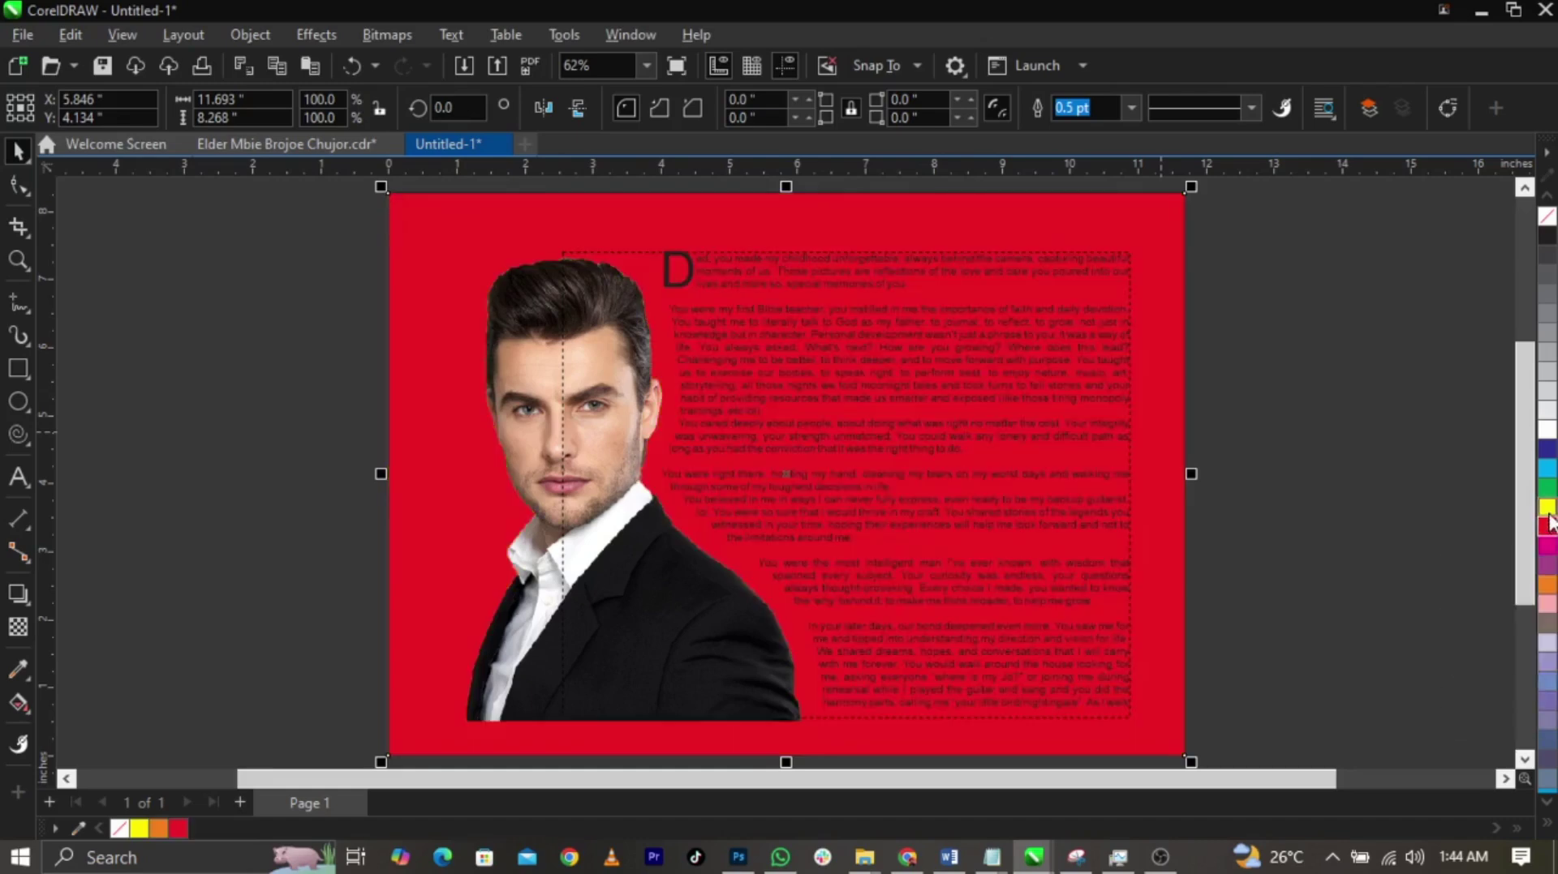
# Step: Make the paragraph text white
pyautogui.click(1109, 473)
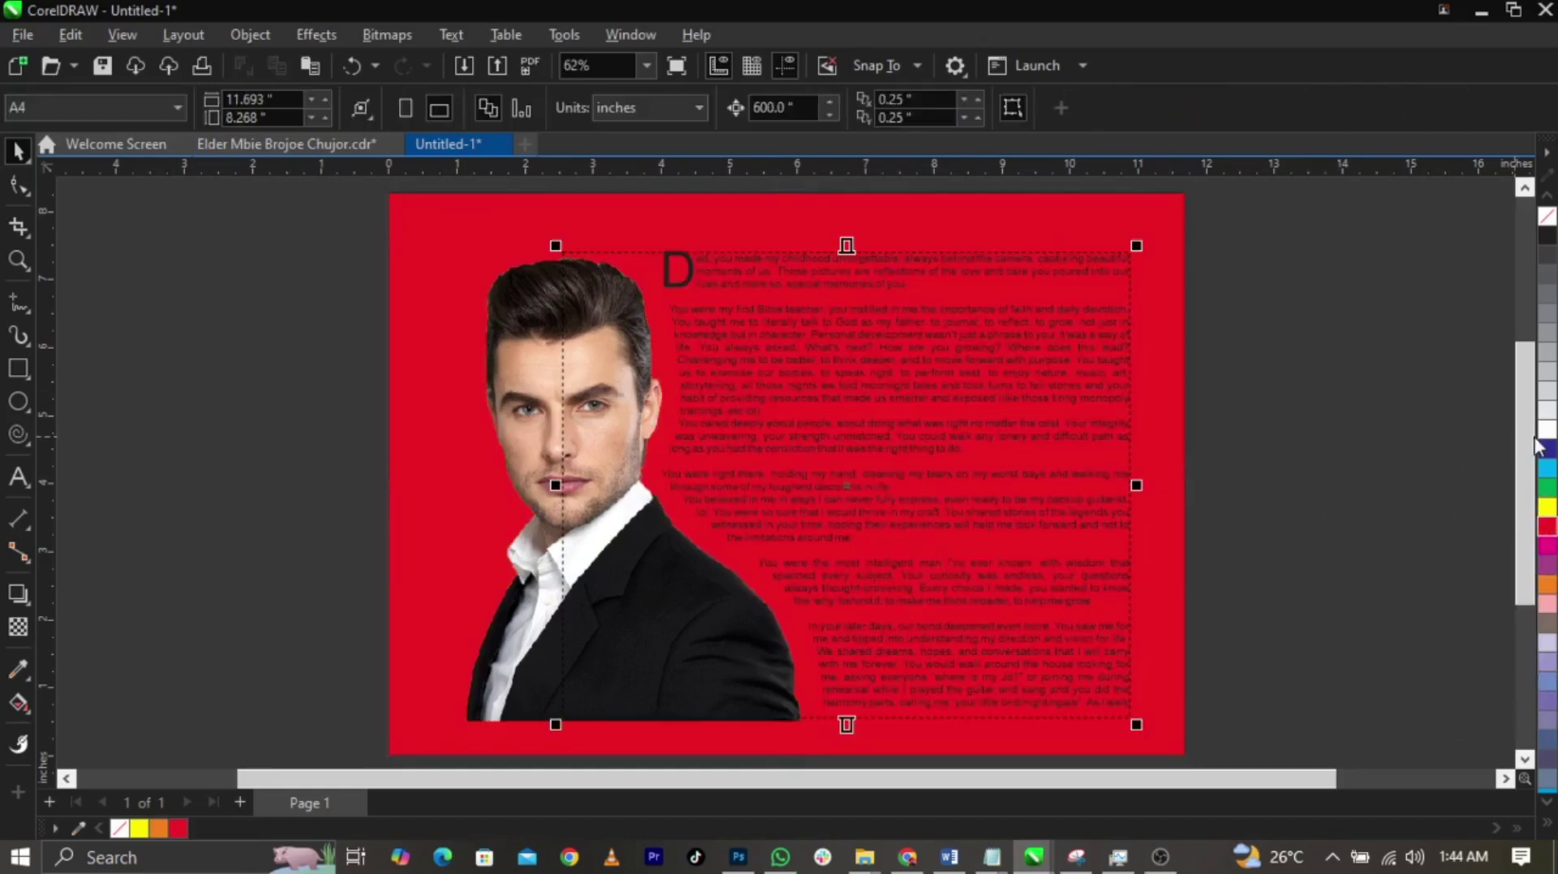
pyautogui.click(1431, 432)
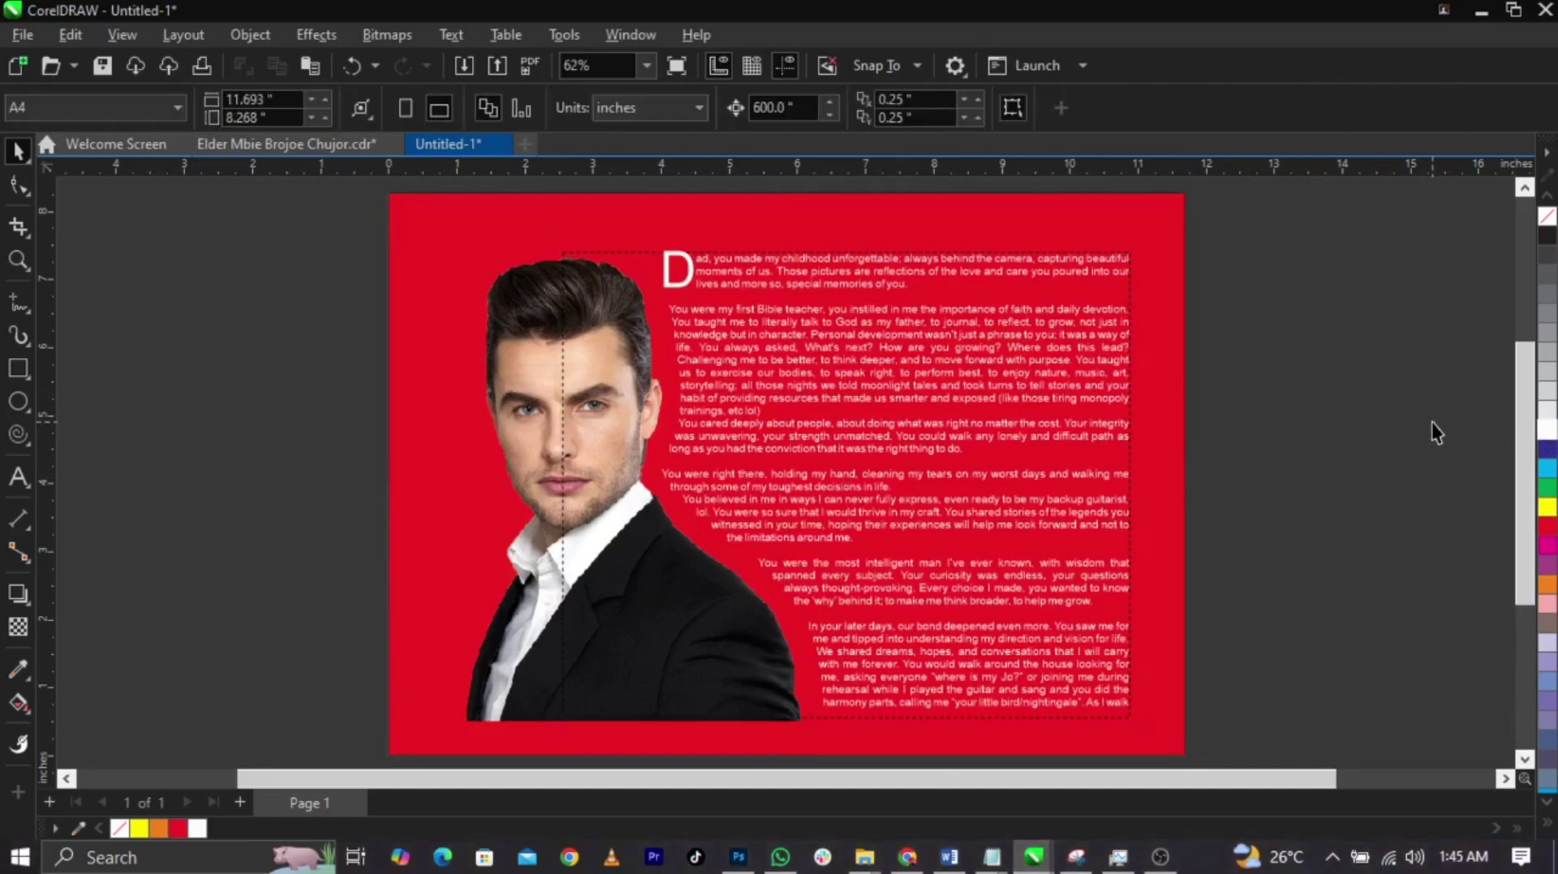
pyautogui.rightClick(1431, 421)
pyautogui.click(1397, 383)
# Step: Change the background rectangle's fill from red to cyan
pyautogui.click(1168, 485)
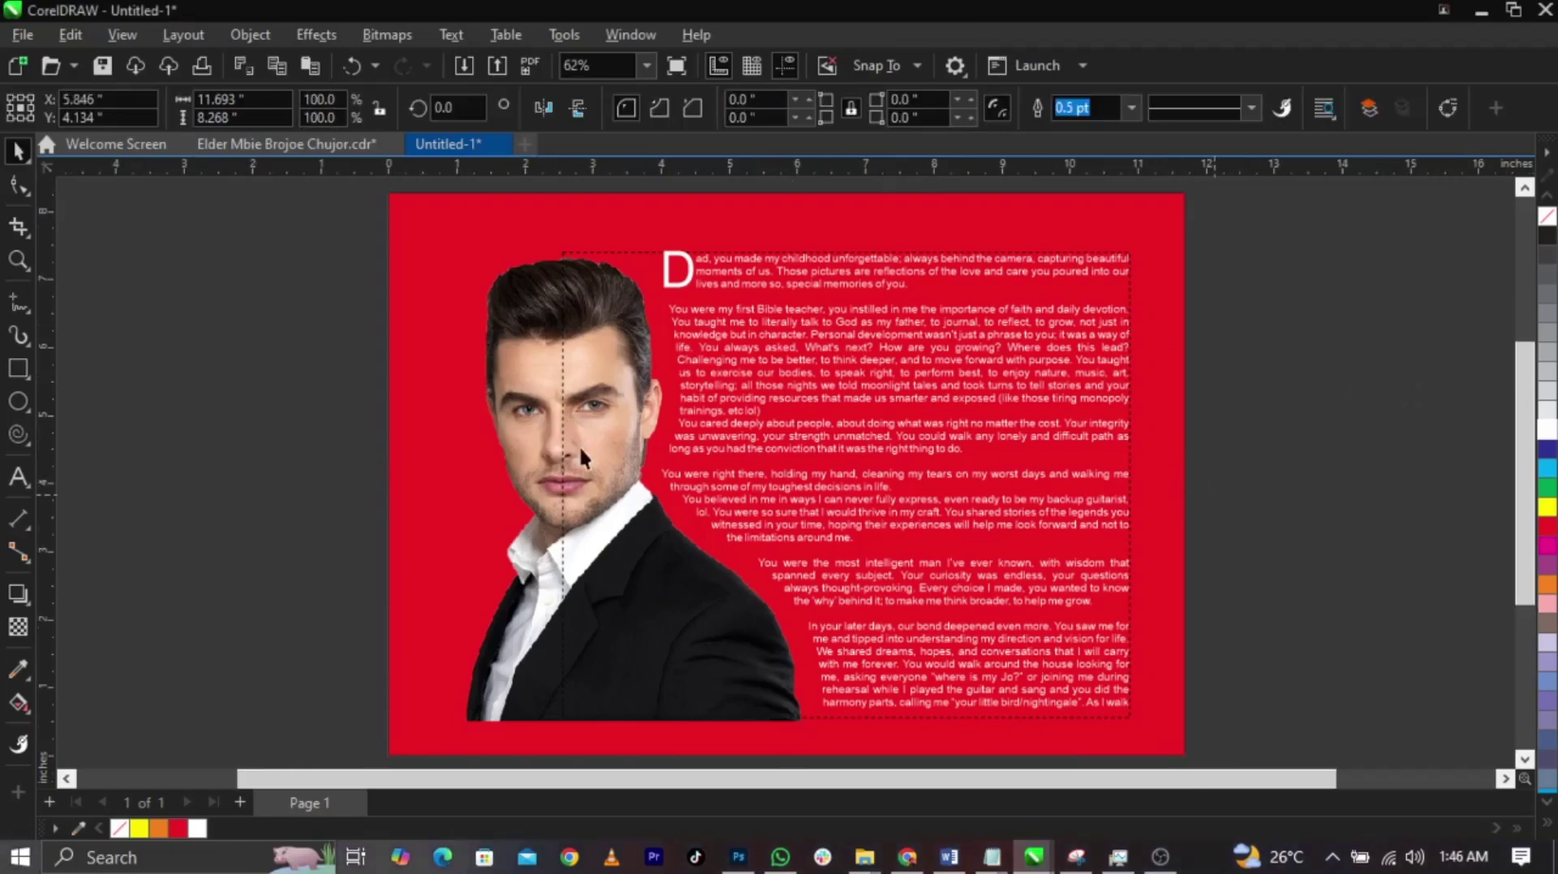
pyautogui.click(514, 410)
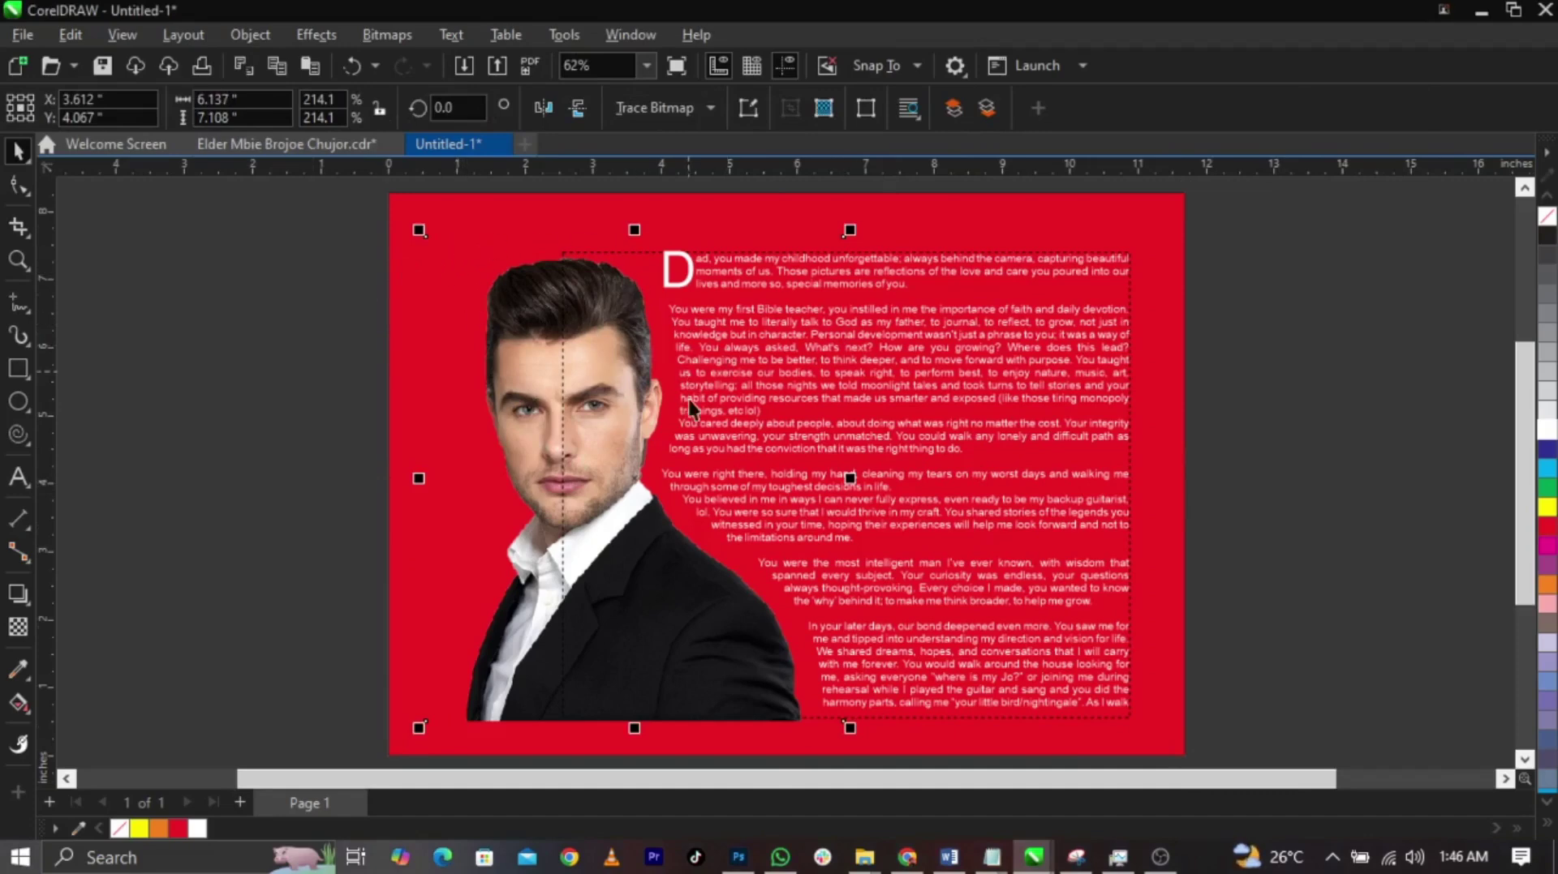
pyautogui.click(1359, 545)
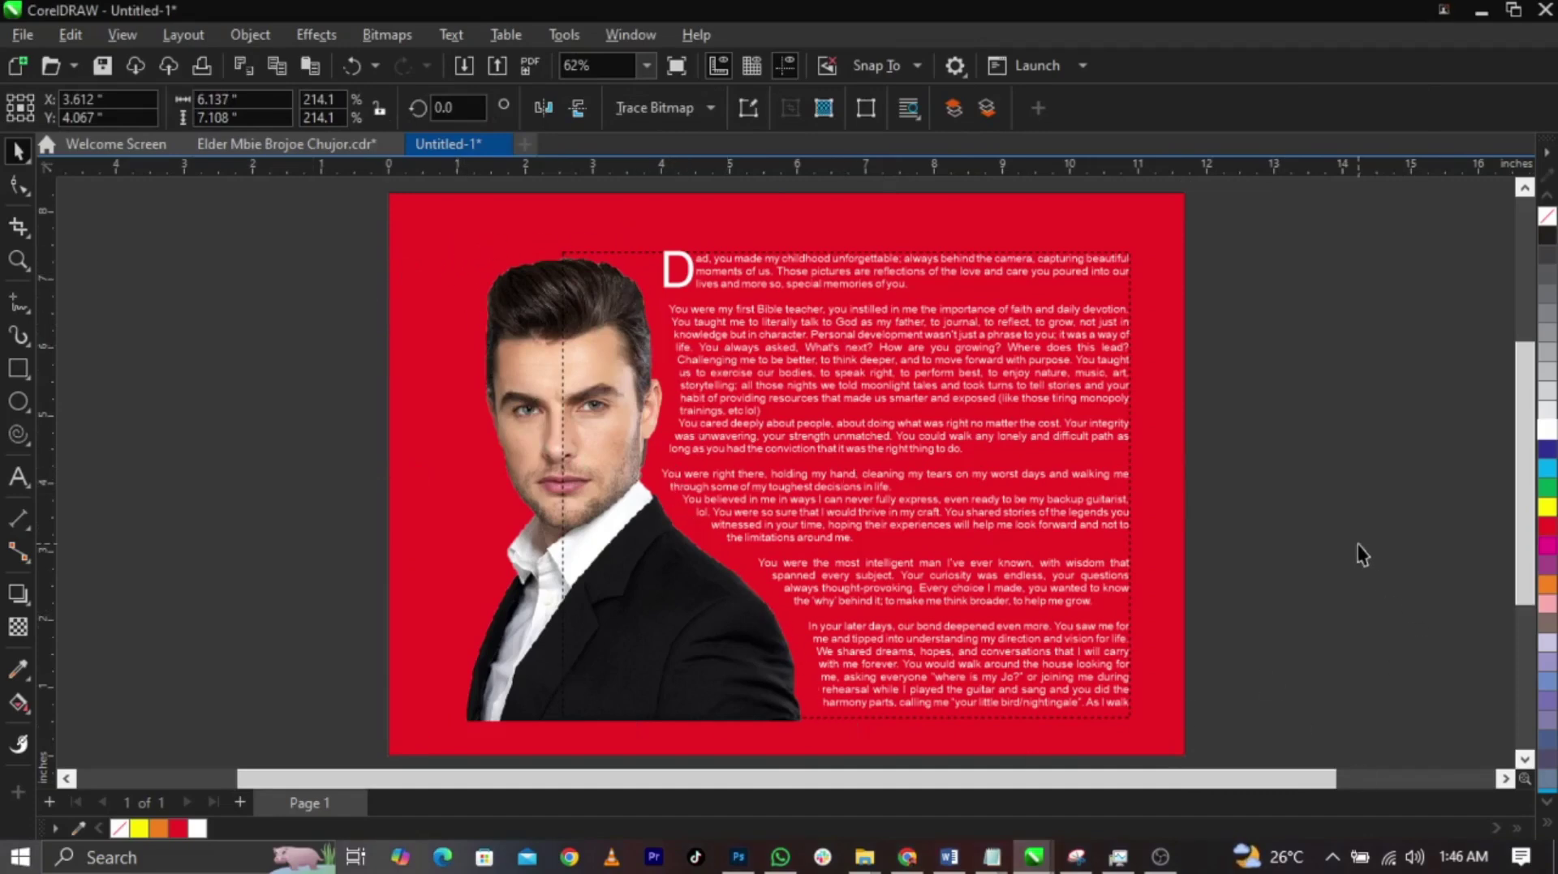
pyautogui.click(1180, 527)
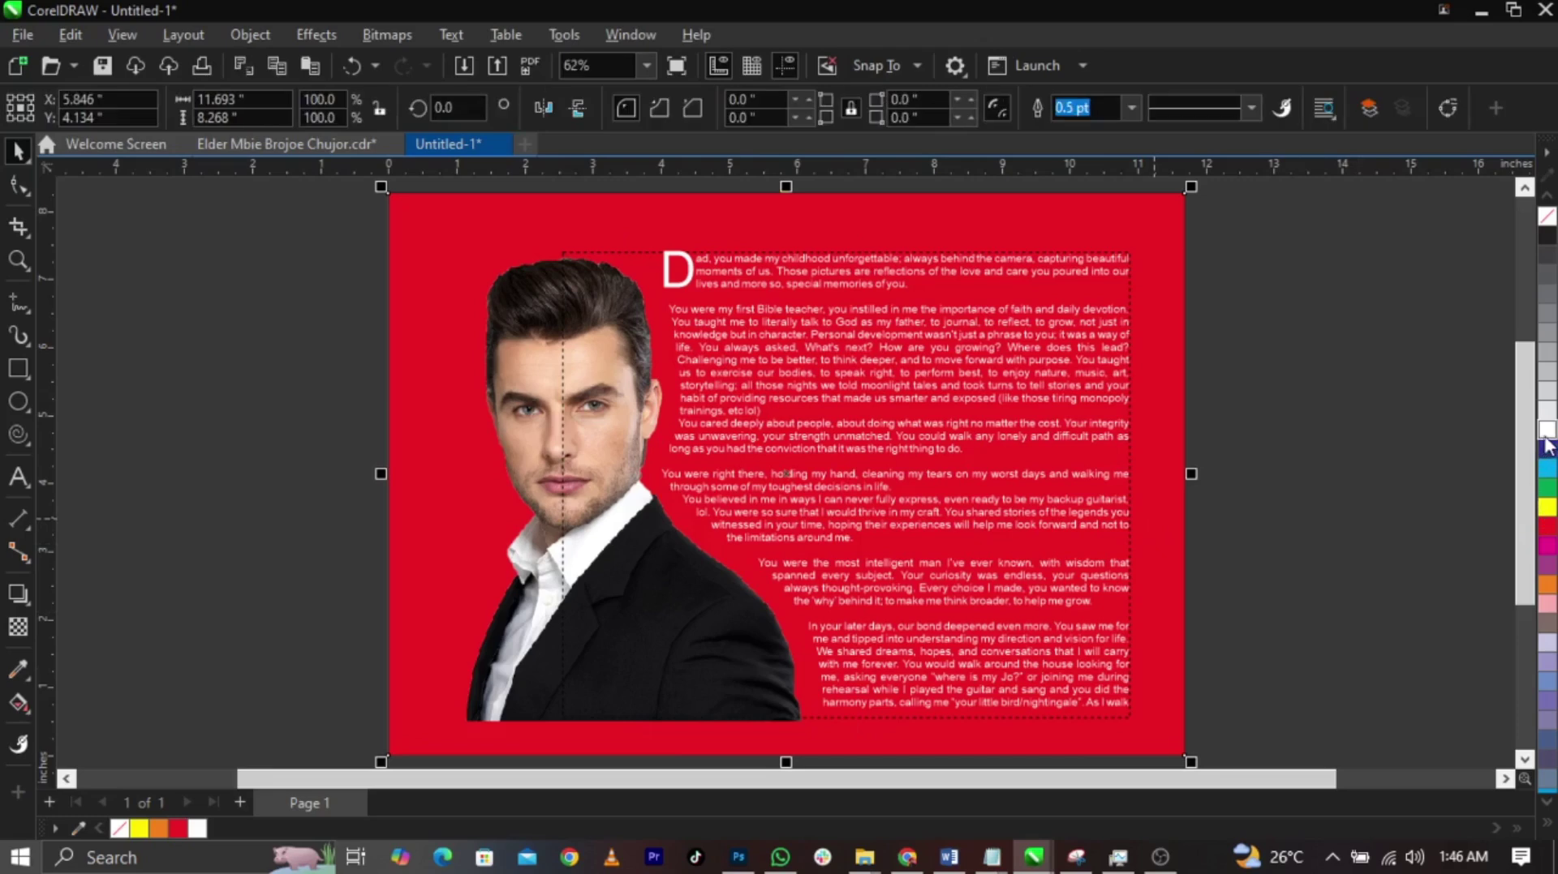
pyautogui.click(1547, 468)
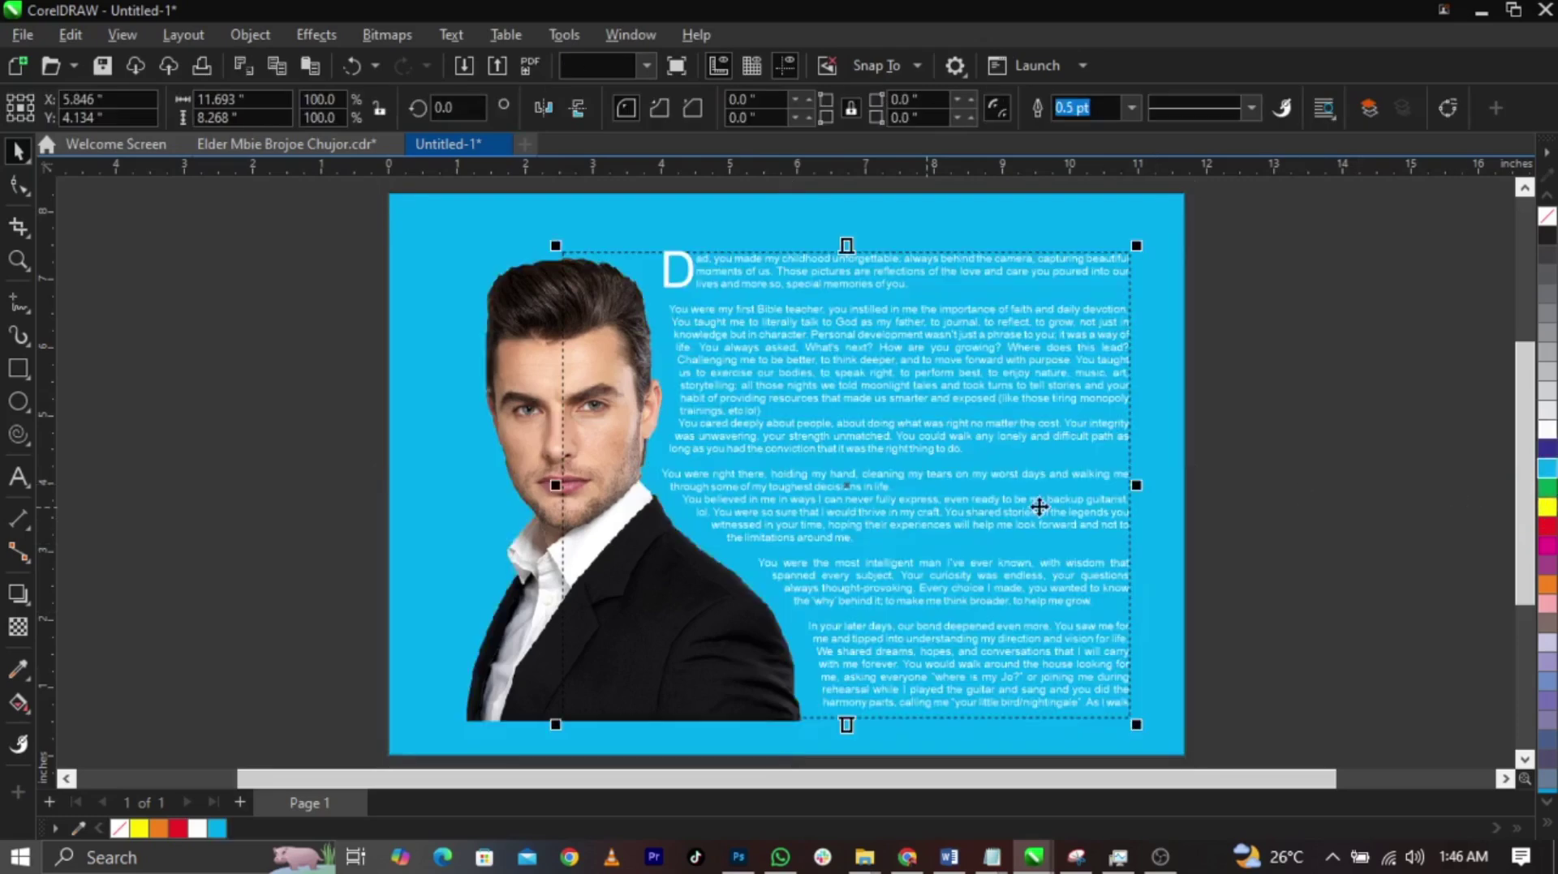
# Step: Turn the letter text black and check the page in full-screen preview
pyautogui.click(1038, 507)
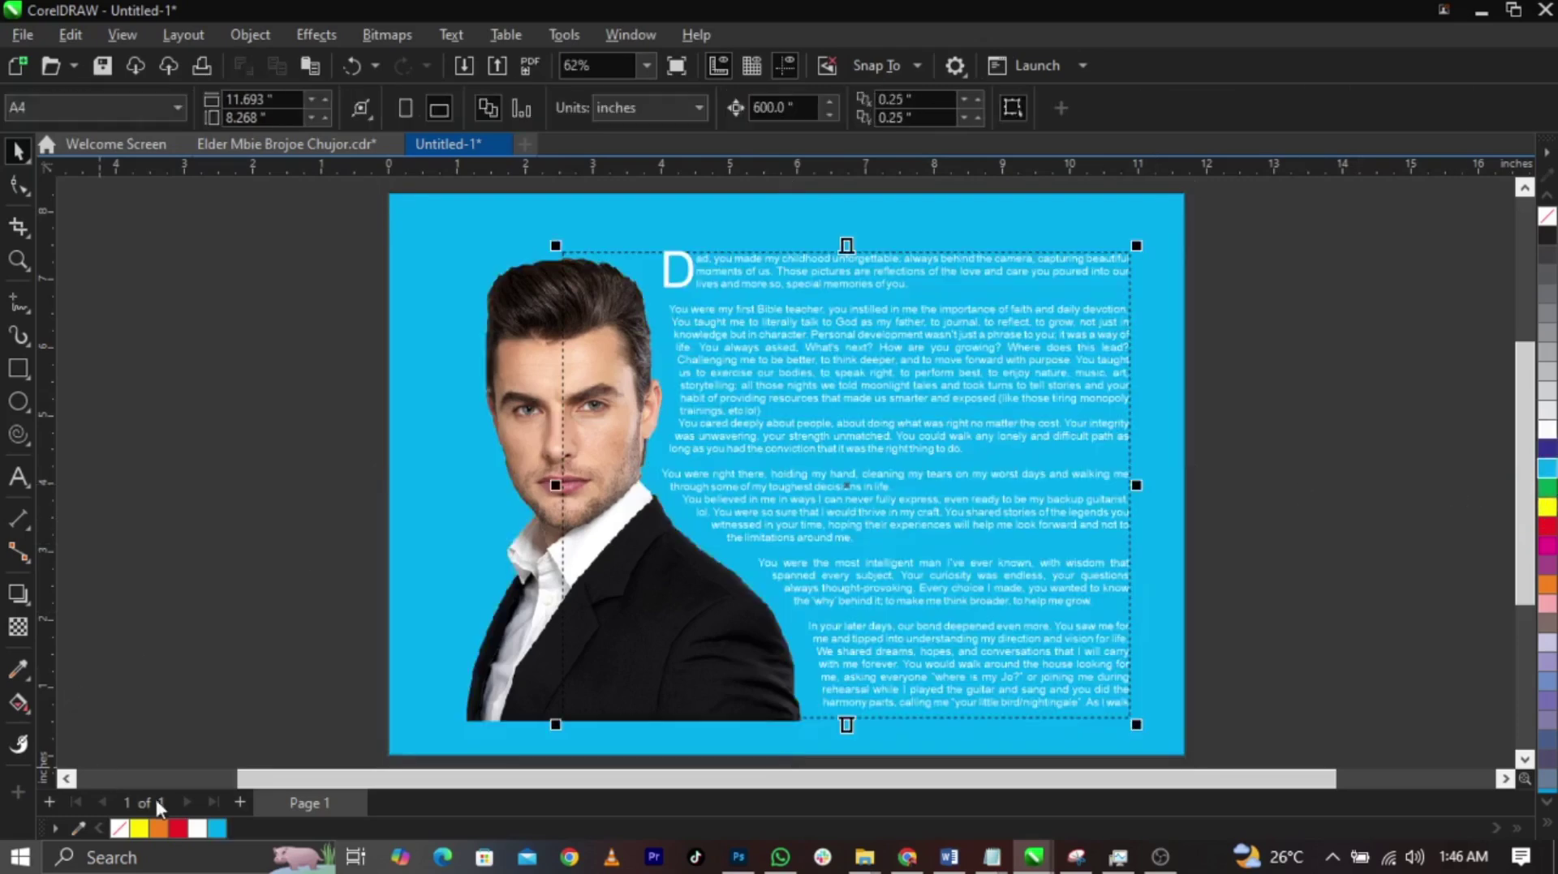
pyautogui.click(1548, 237)
pyautogui.click(1279, 292)
pyautogui.rightClick(1279, 292)
pyautogui.click(1299, 304)
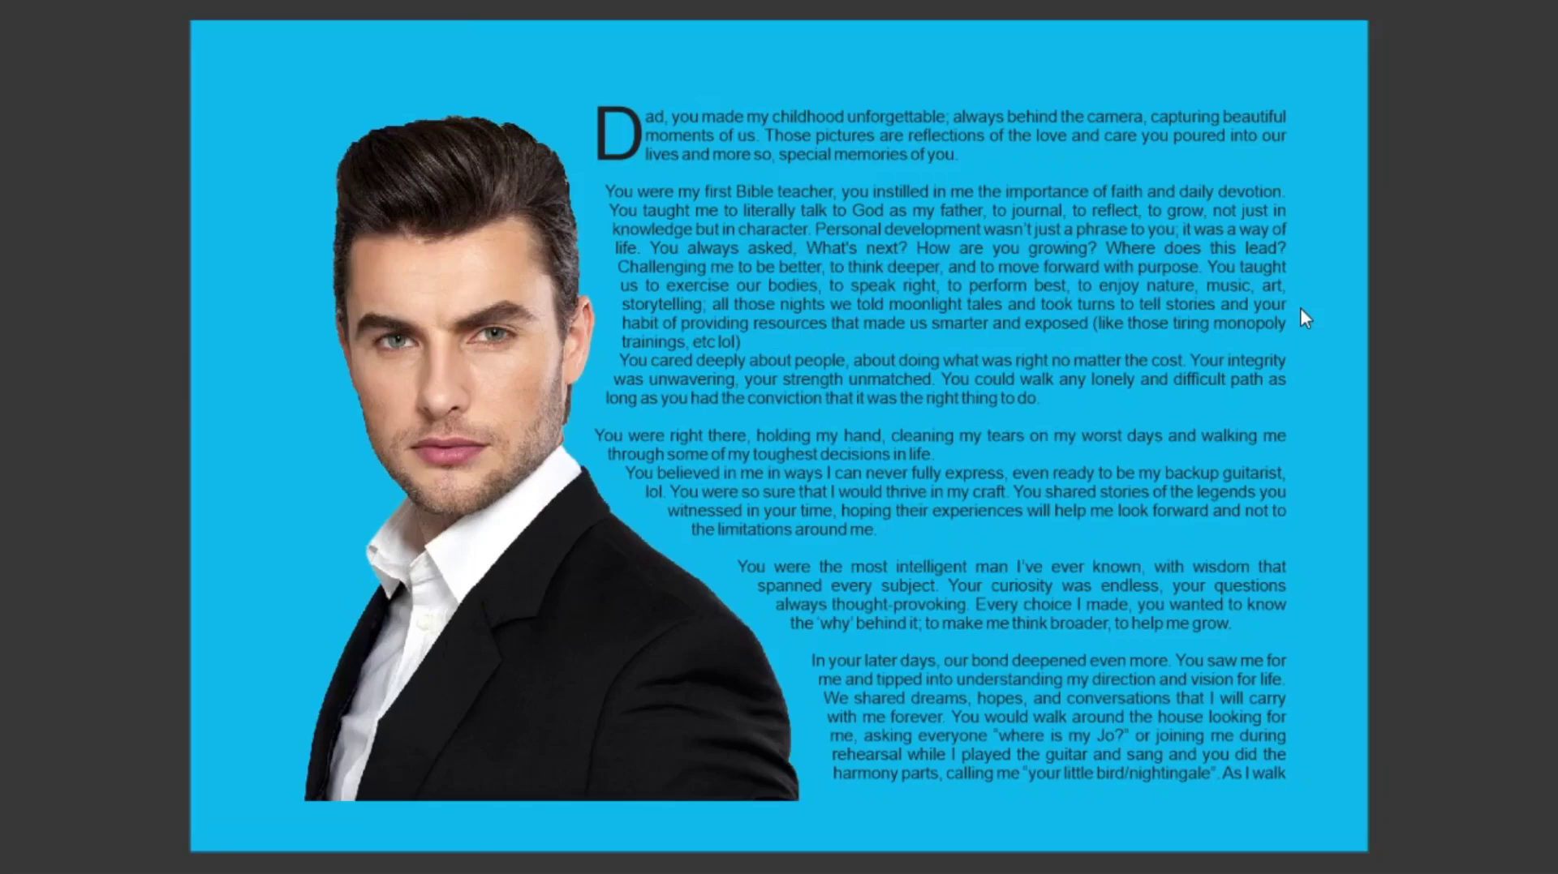
pyautogui.click(1323, 307)
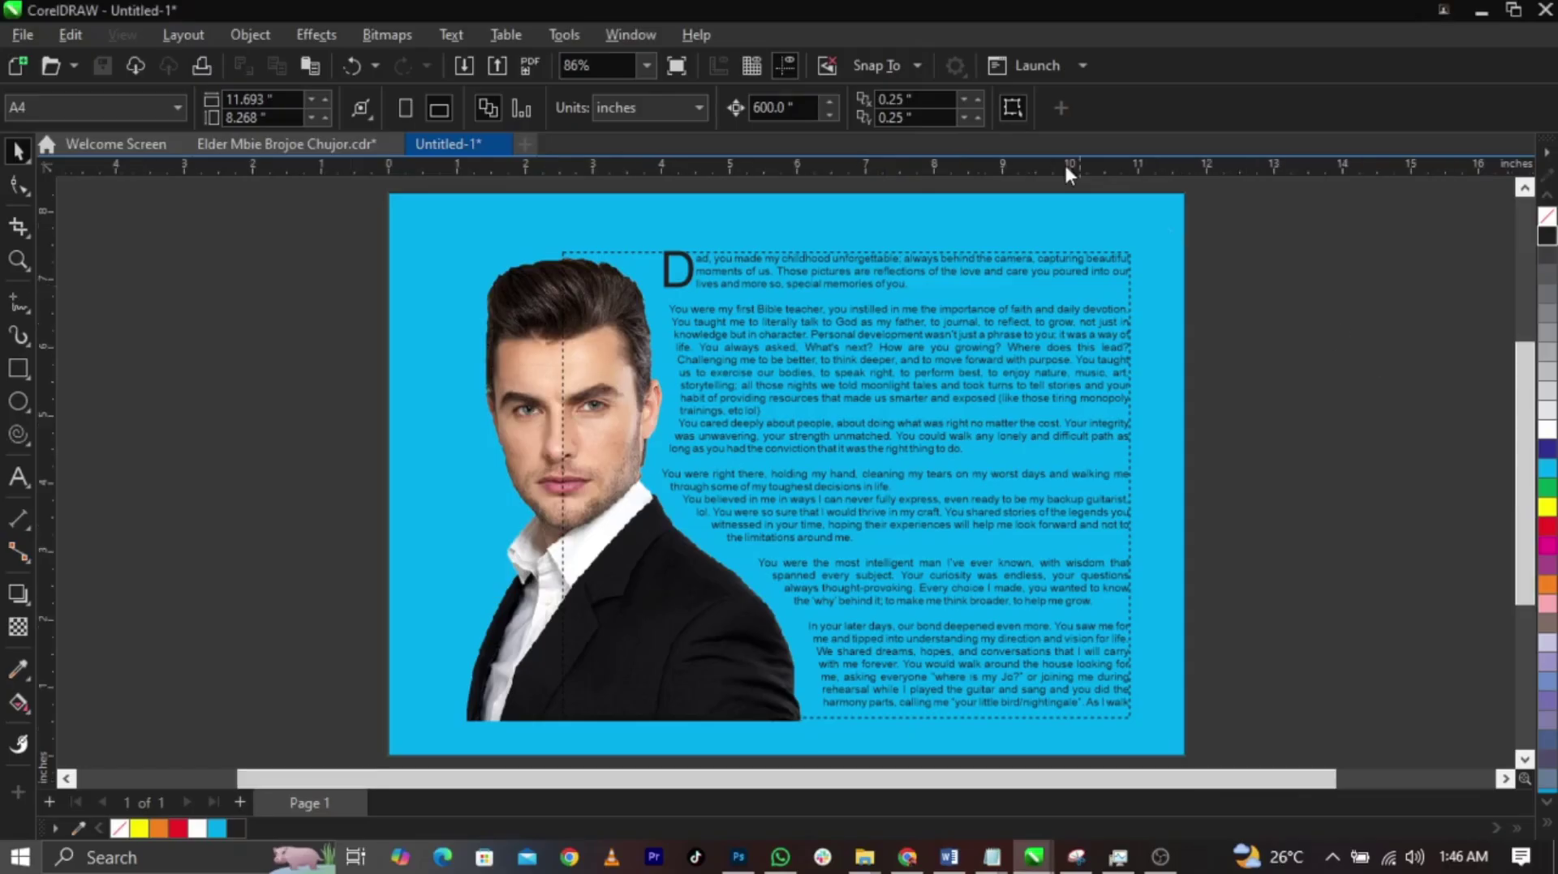
pyautogui.click(520, 258)
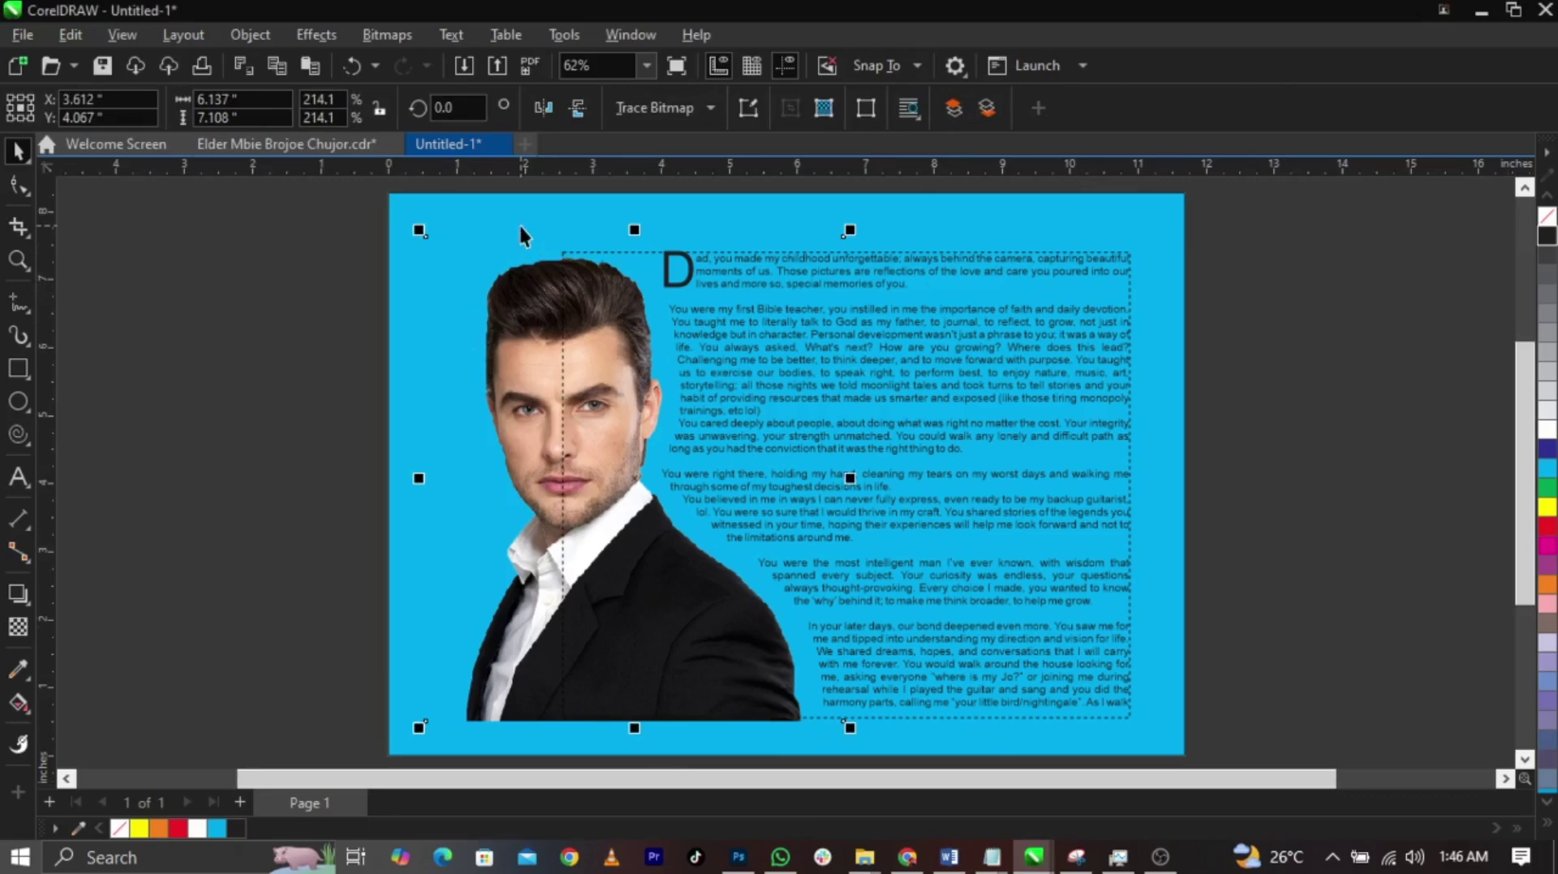
pyautogui.press('Delete')
pyautogui.hotkey('ctrl', 'z')
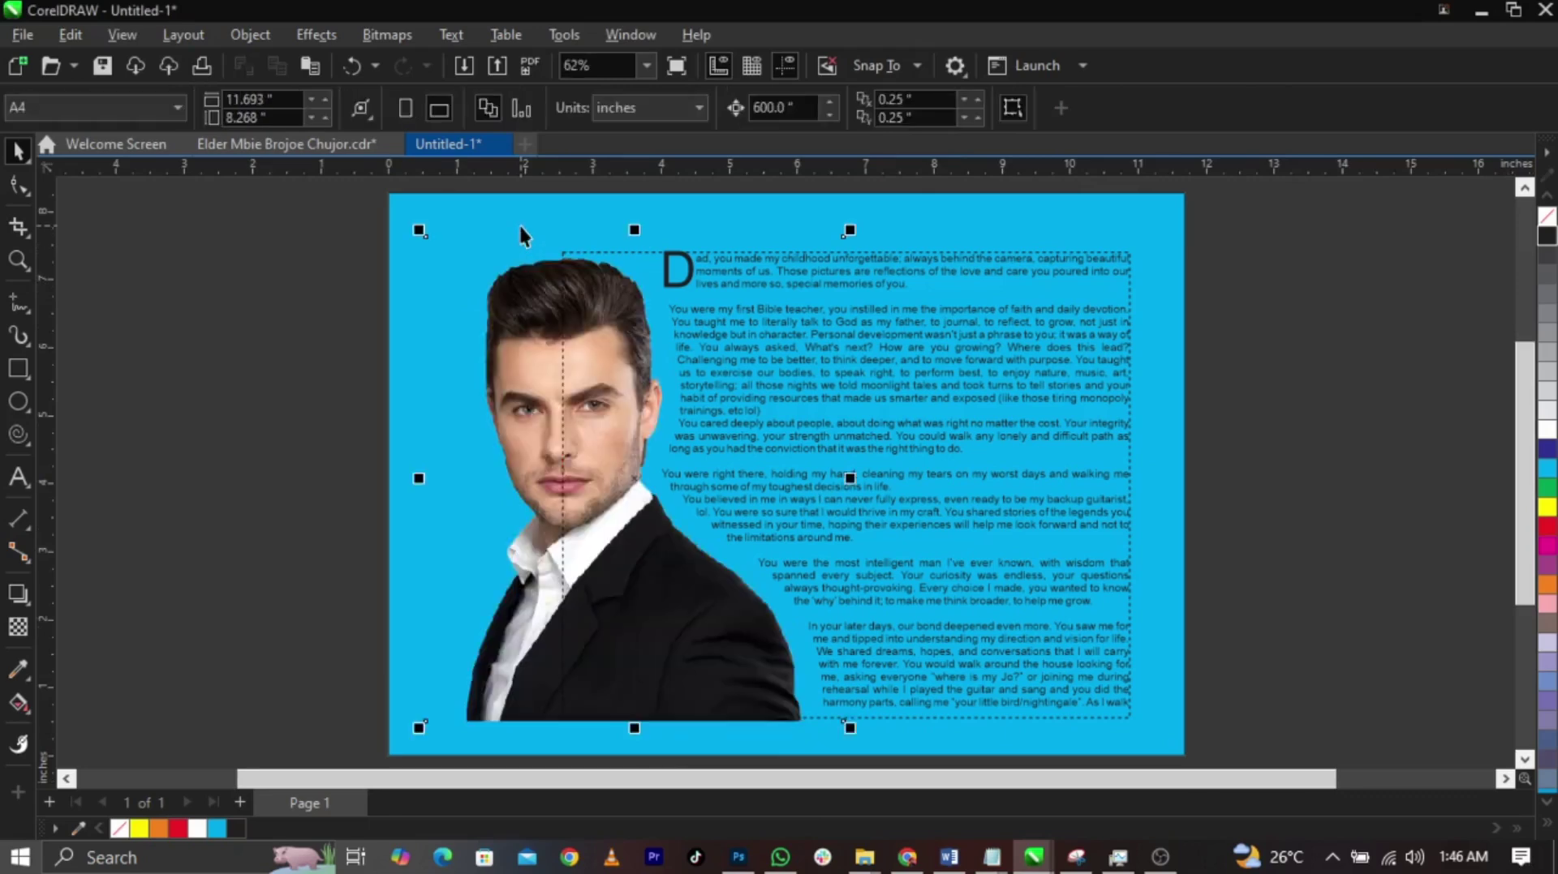
pyautogui.scroll(-1, 515, 230)
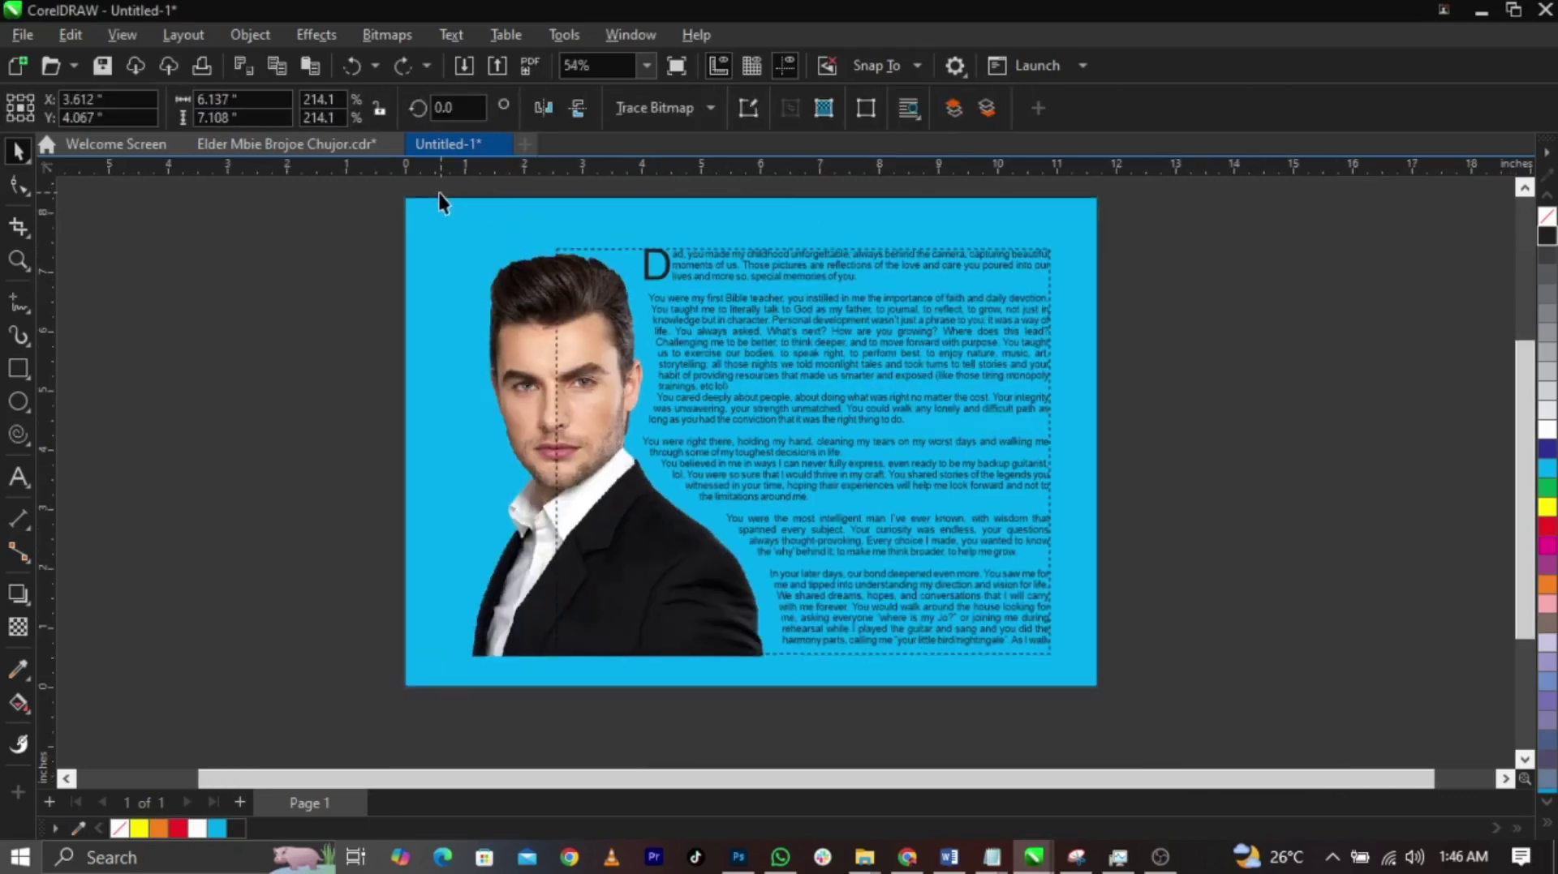
pyautogui.moveTo(439, 192); pyautogui.dragTo(888, 678)
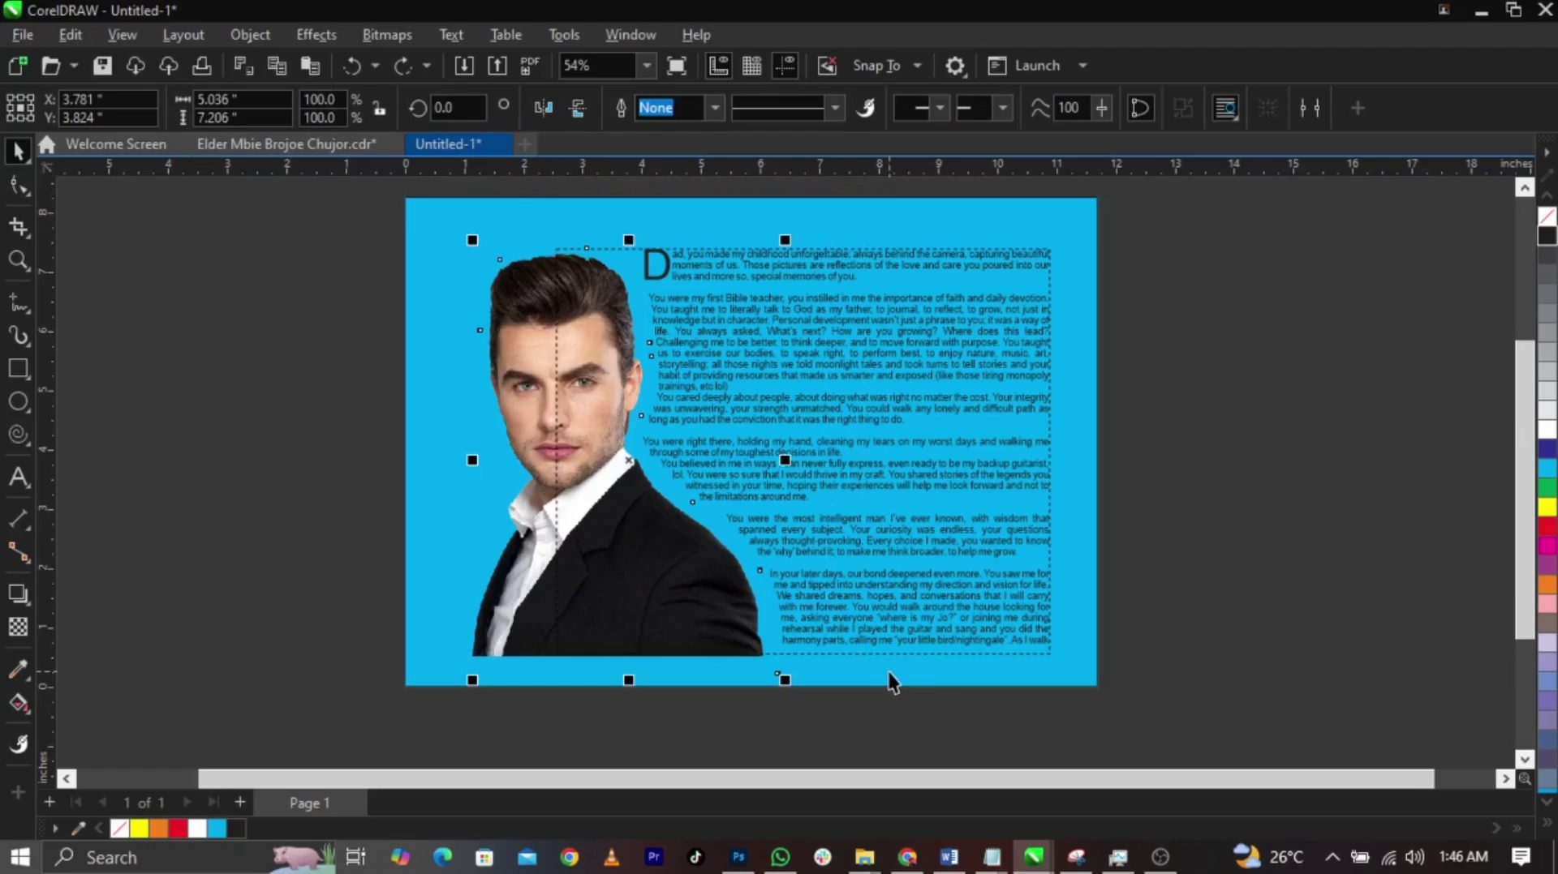
pyautogui.press('Delete')
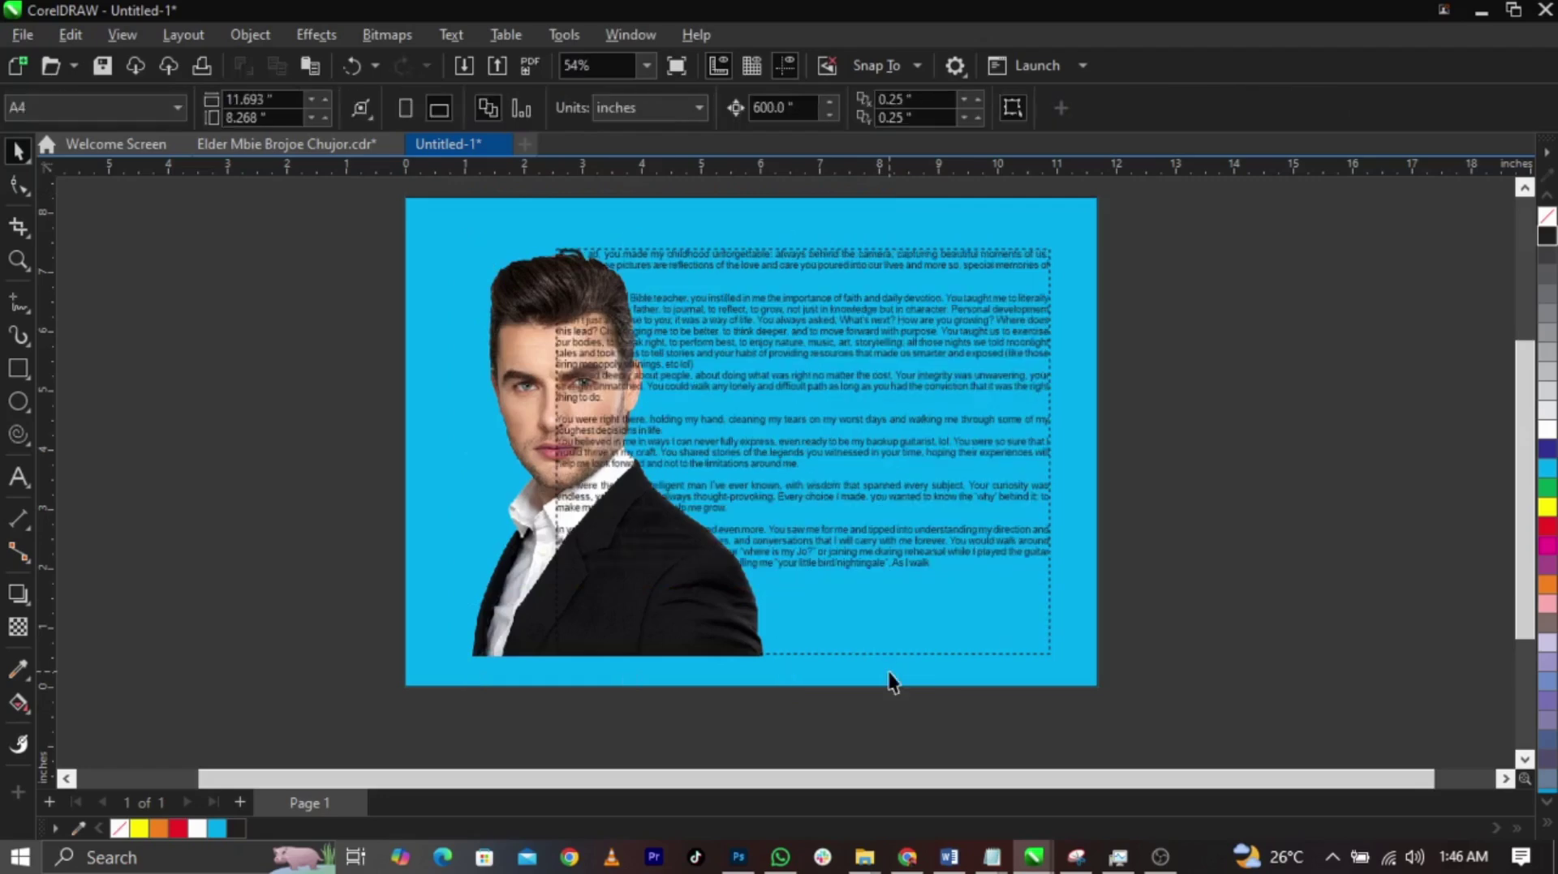
pyautogui.hotkey('ctrl', 'z')
pyautogui.press('F9')
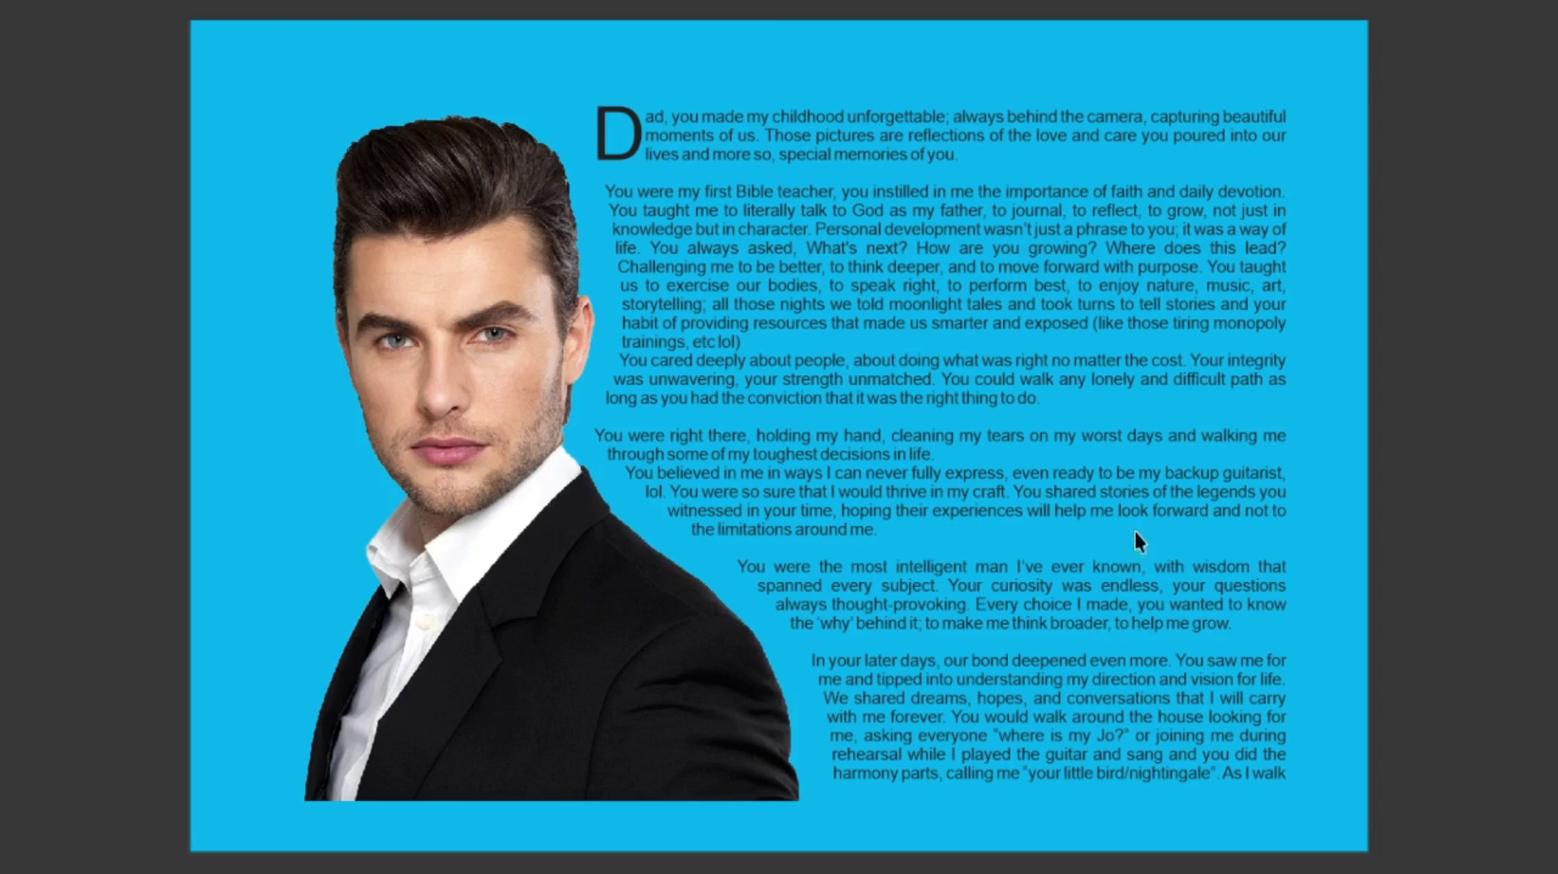
pyautogui.press('Escape')
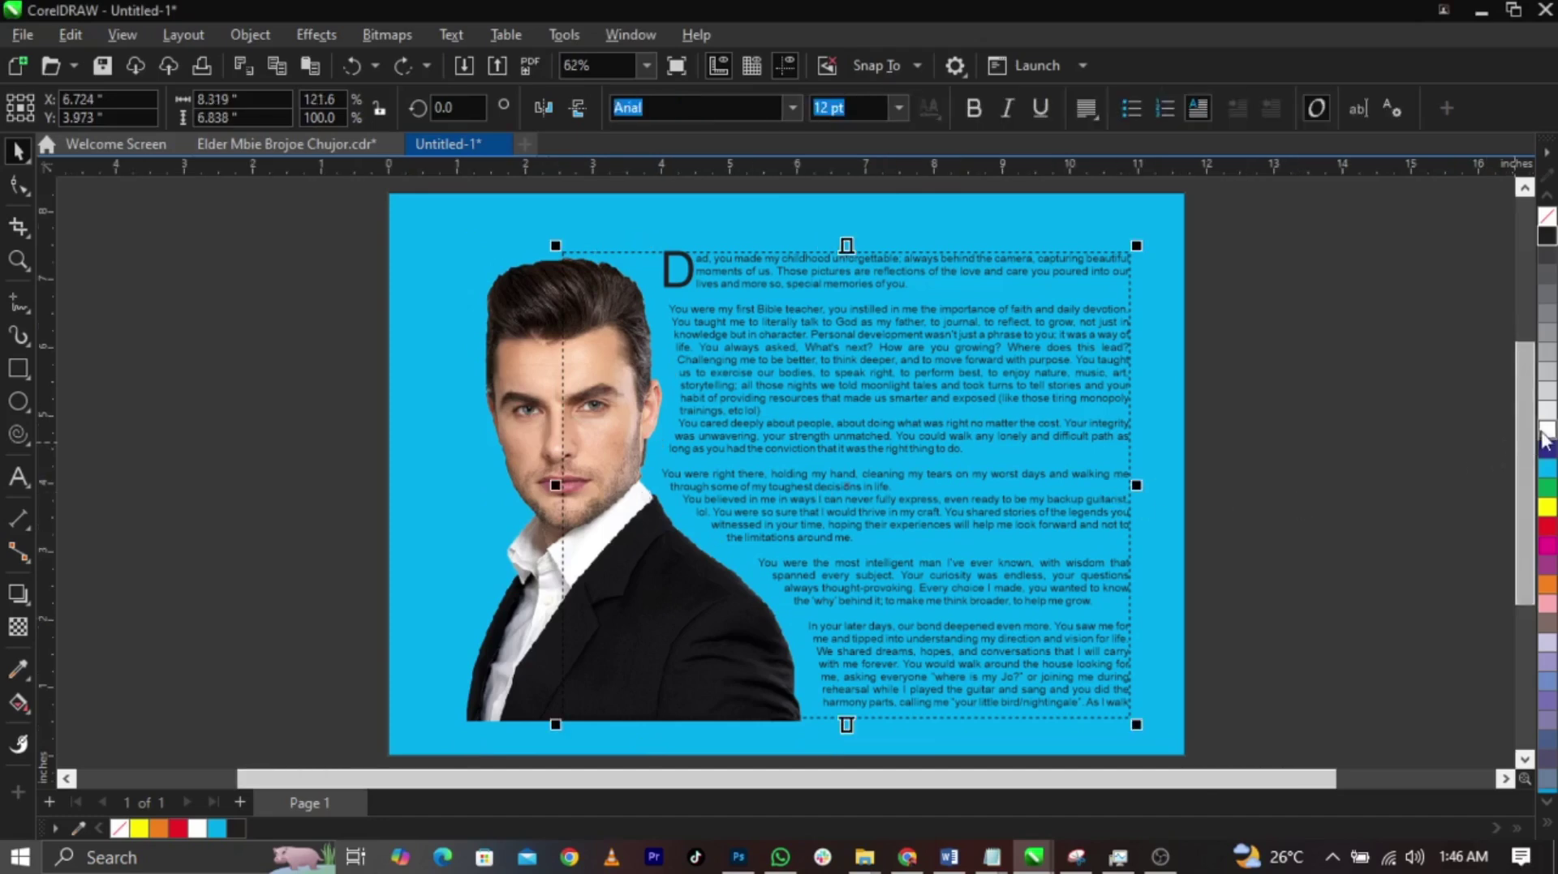
# Step: Make the letter text white and view the cyan page in Full-Screen Preview
pyautogui.click(1336, 383)
pyautogui.rightClick(1336, 383)
pyautogui.click(1355, 393)
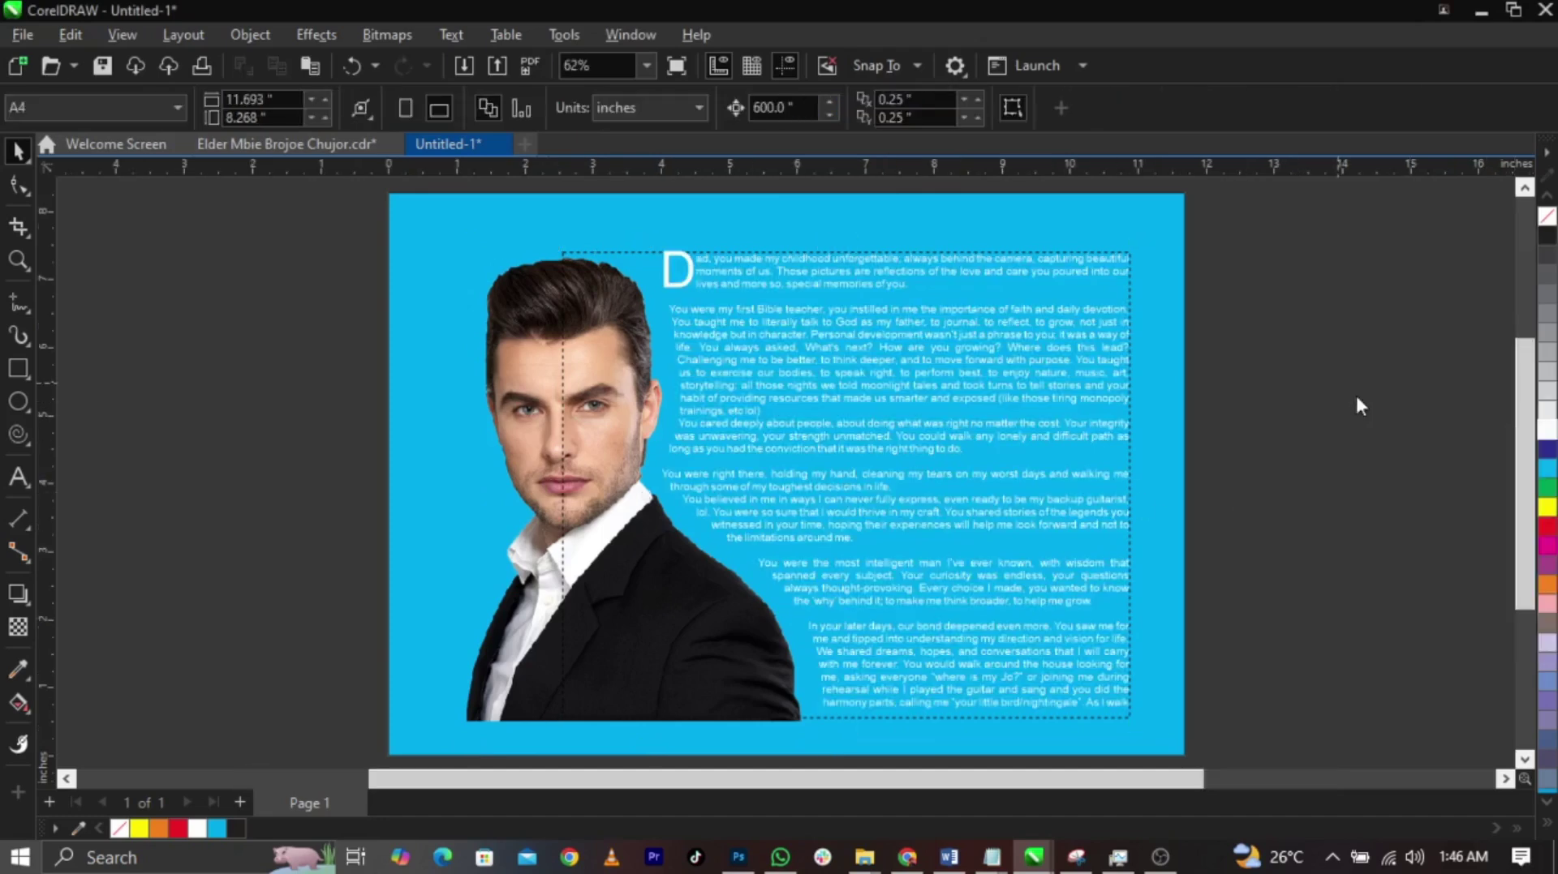